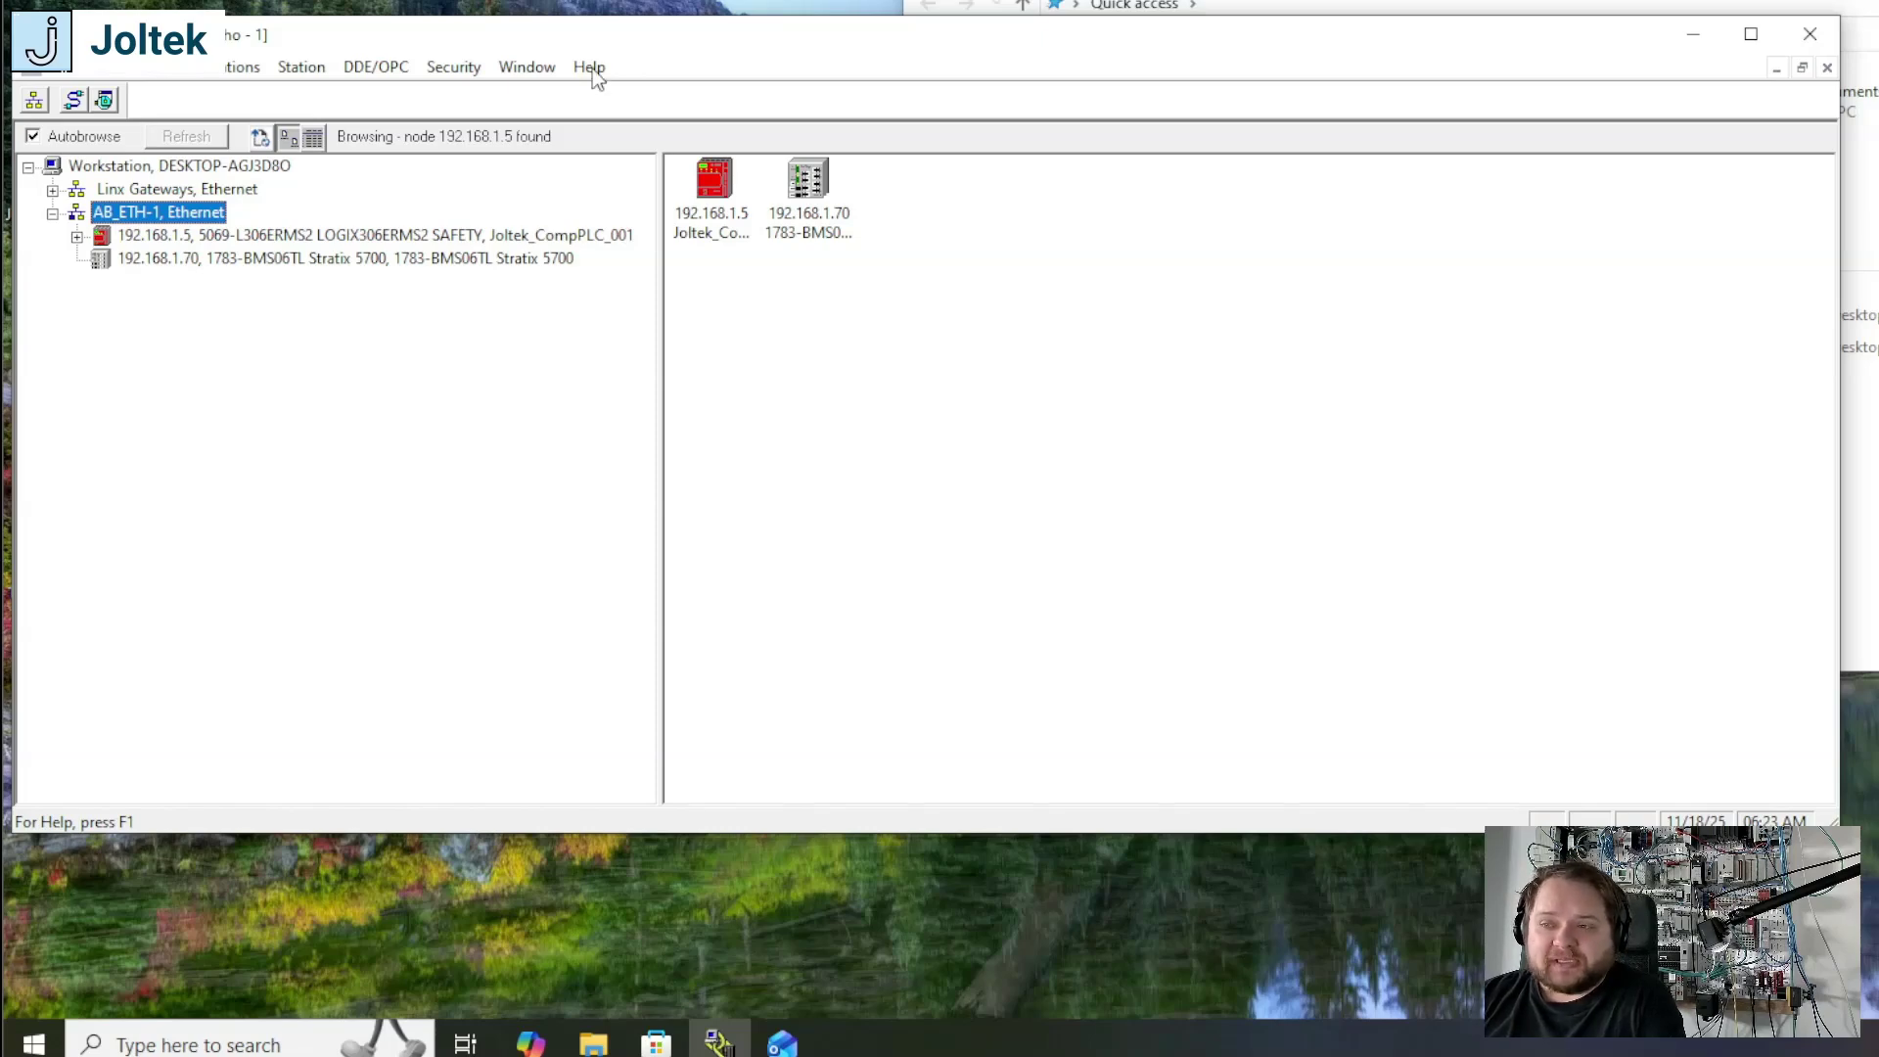
# Step: Review the GuardLogix controller and the Stratix 5700 switch listed under the AB_ETH-1 Ethernet driver
pyautogui.moveTo(397, 37); pyautogui.dragTo(408, 23)
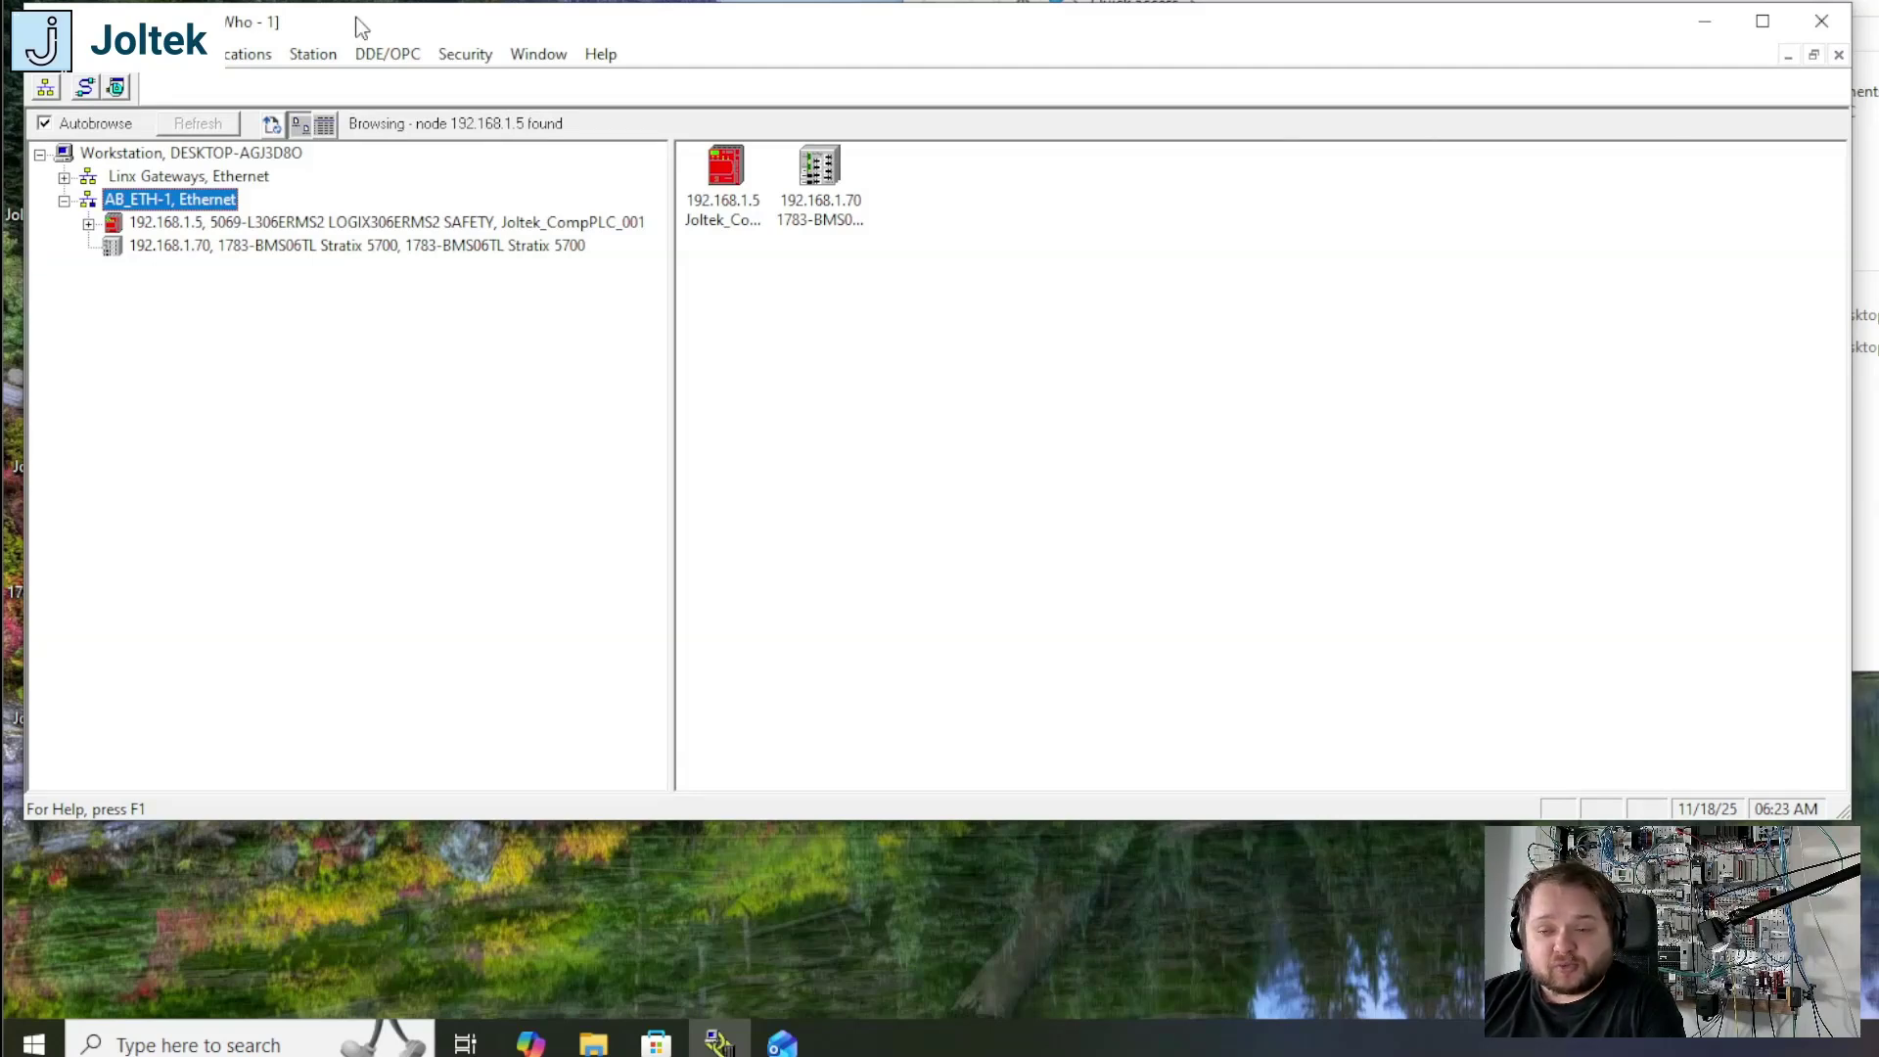
pyautogui.moveTo(461, 23); pyautogui.dragTo(450, 28)
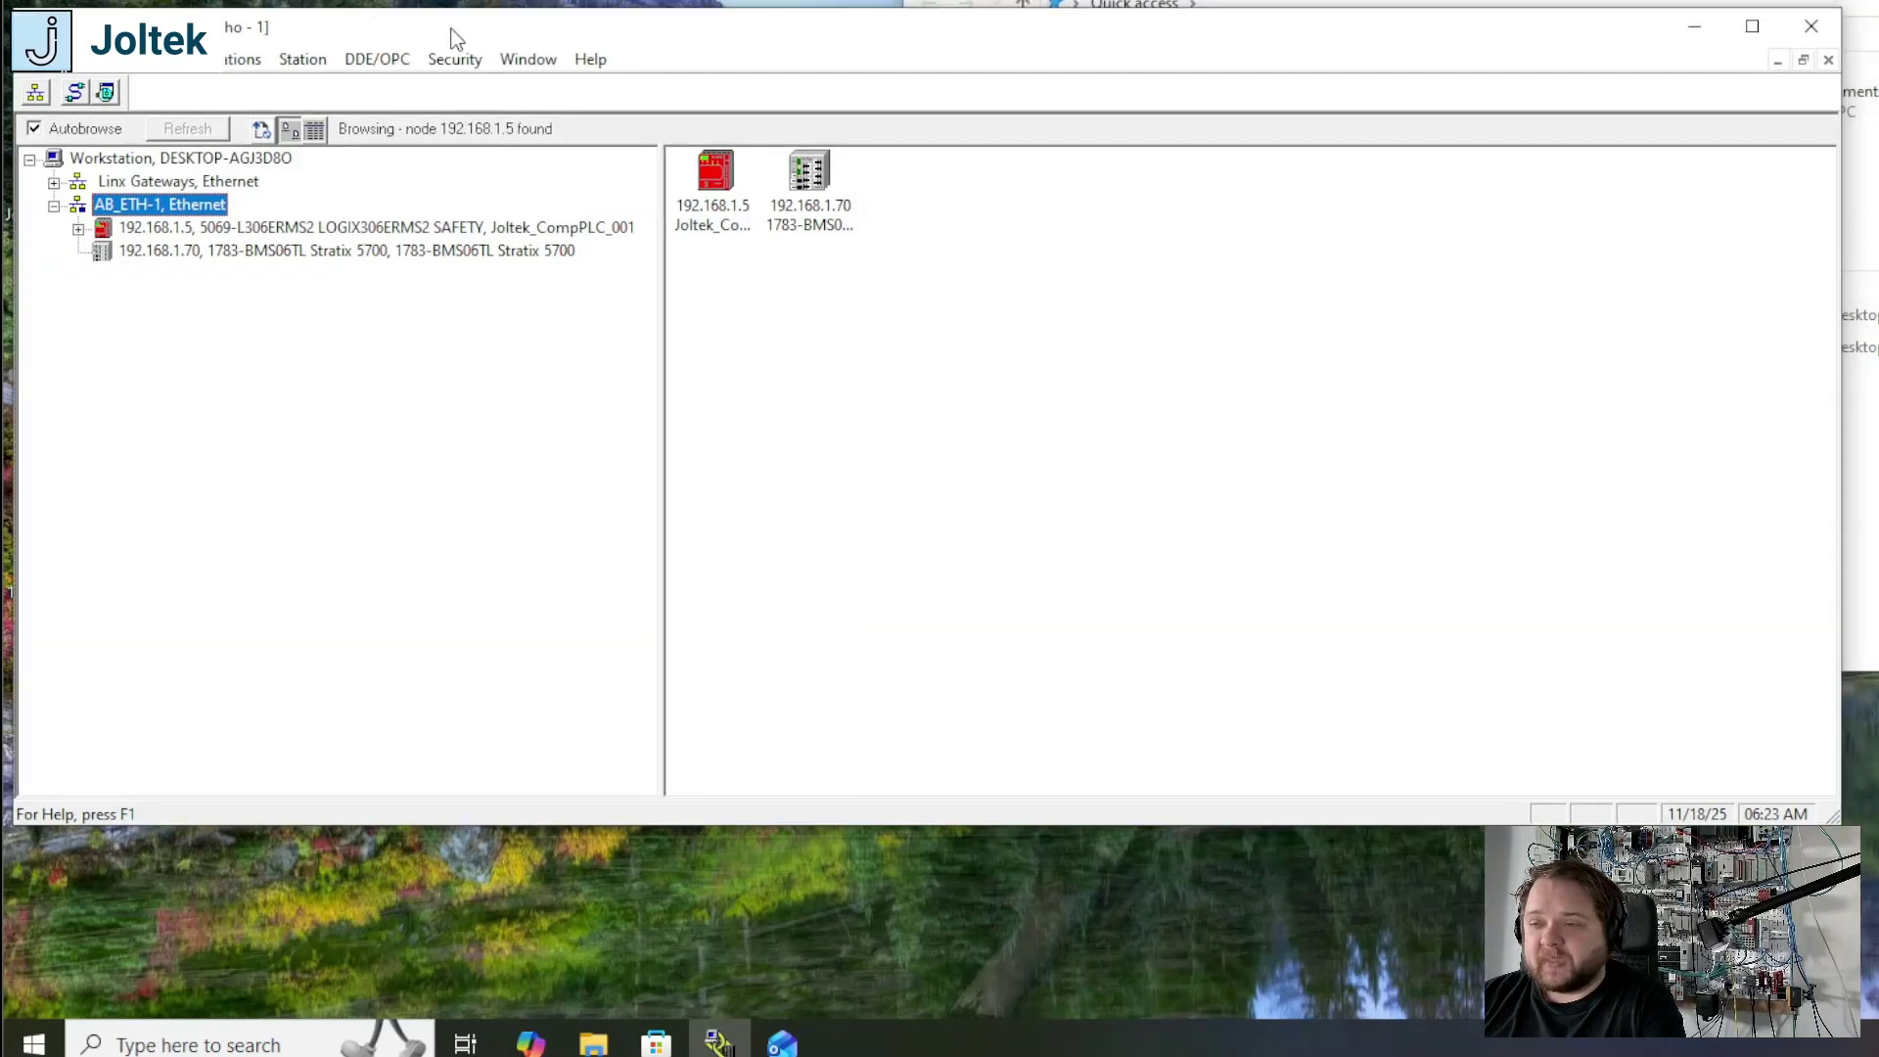
pyautogui.press('Down')
pyautogui.click(231, 251)
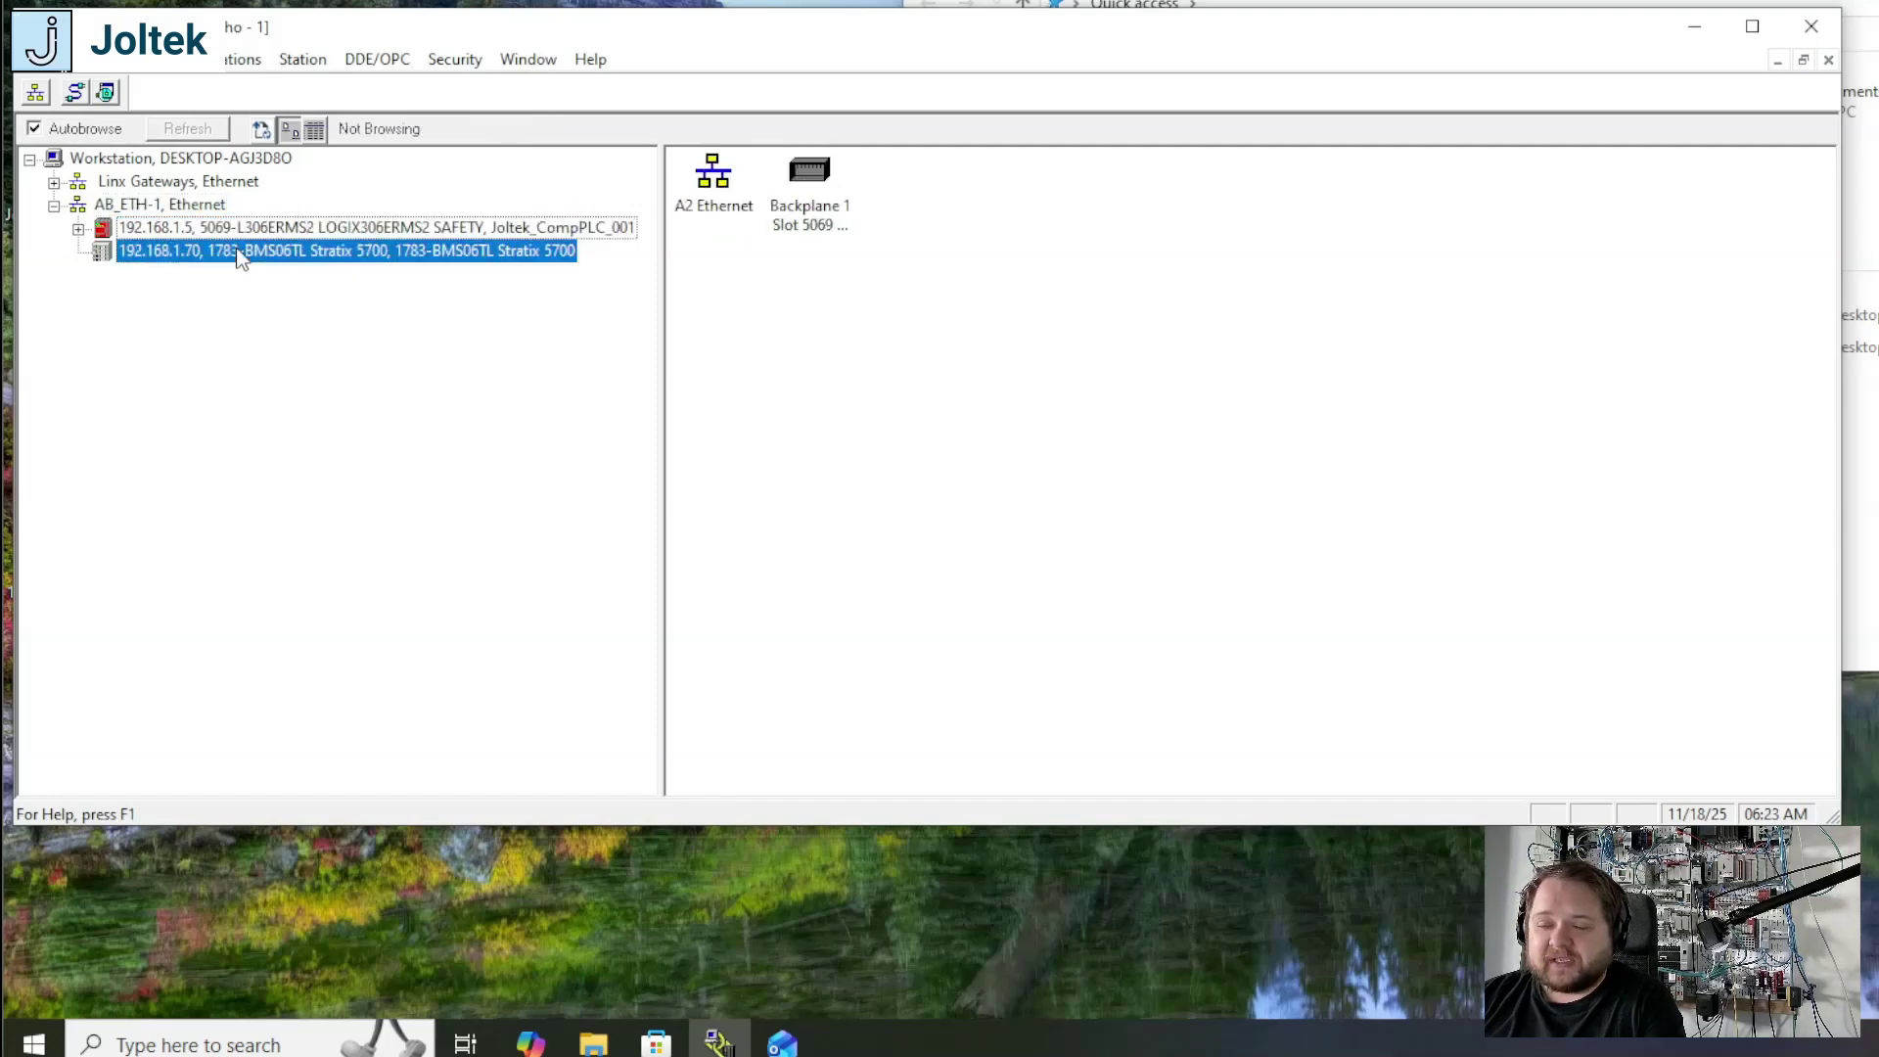
pyautogui.click(225, 231)
pyautogui.click(221, 253)
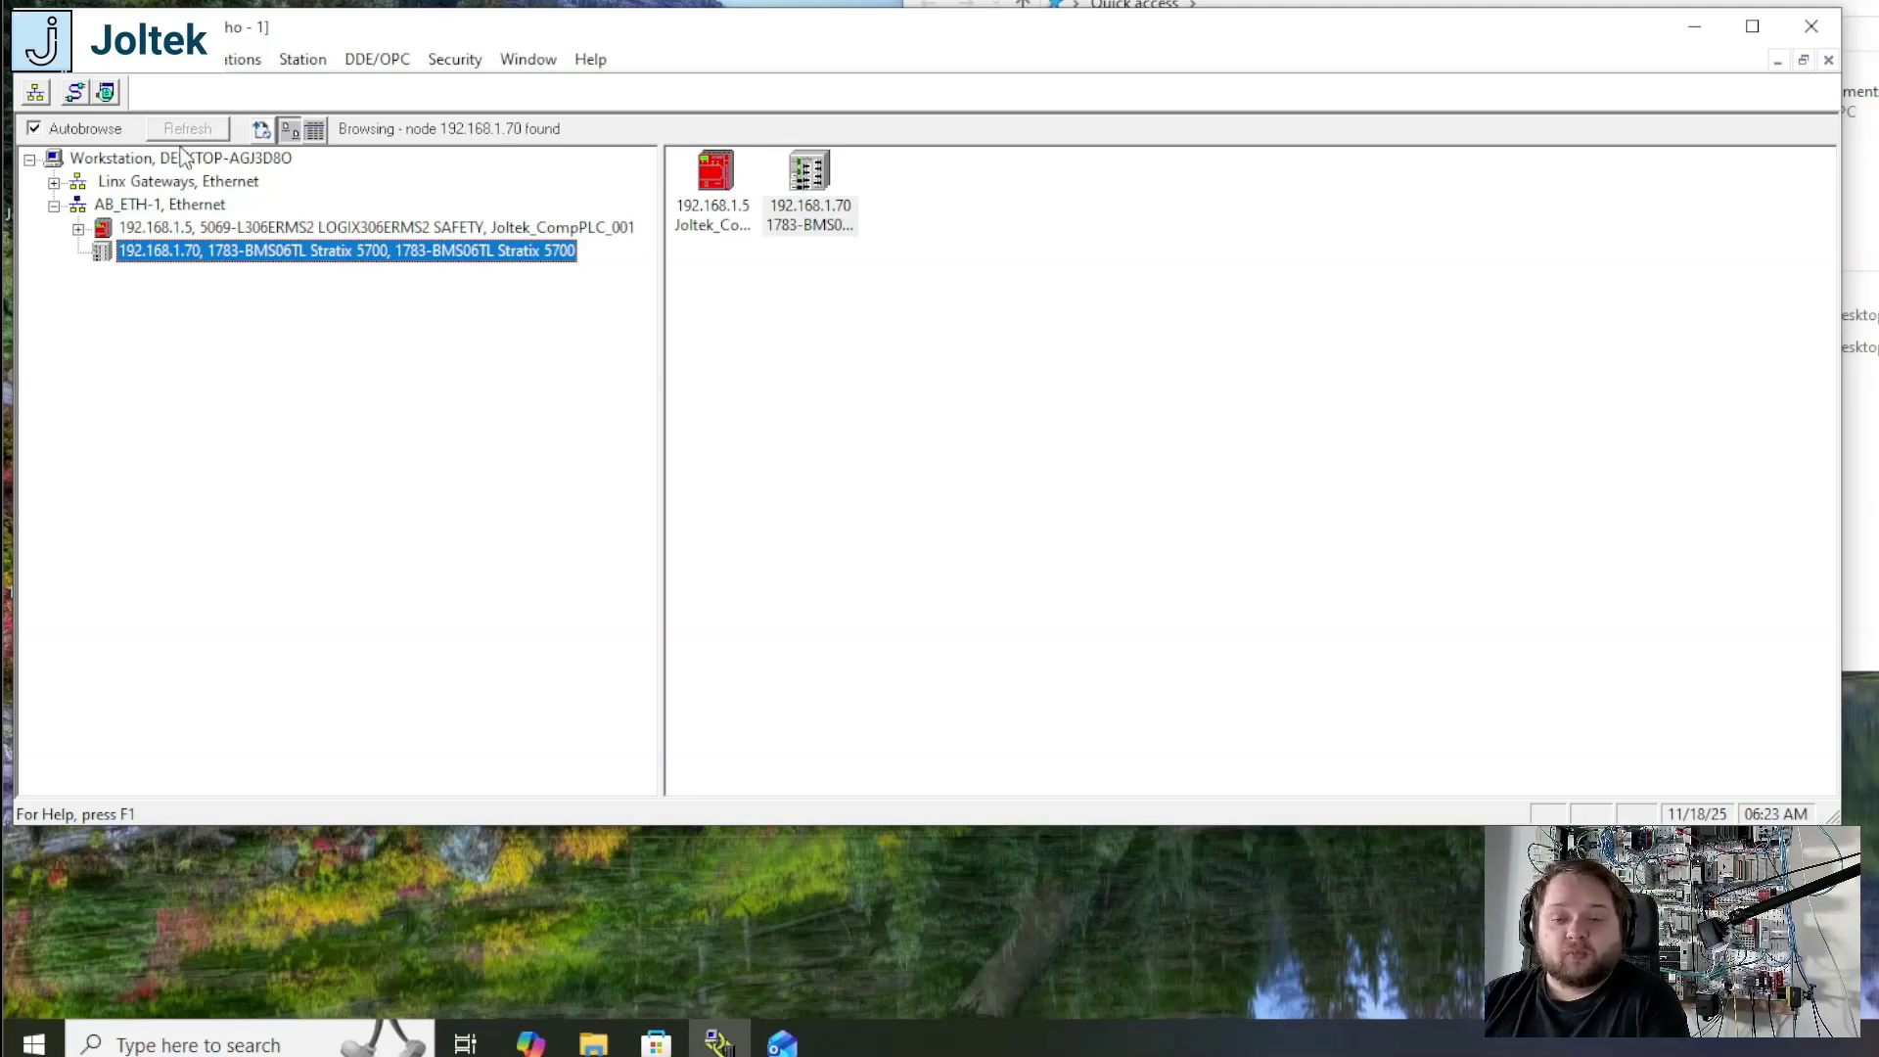
# Step: Add a new driver of type Ethernet devices, accepting the suggested name AB_ETH-2
pyautogui.click(184, 203)
pyautogui.click(235, 60)
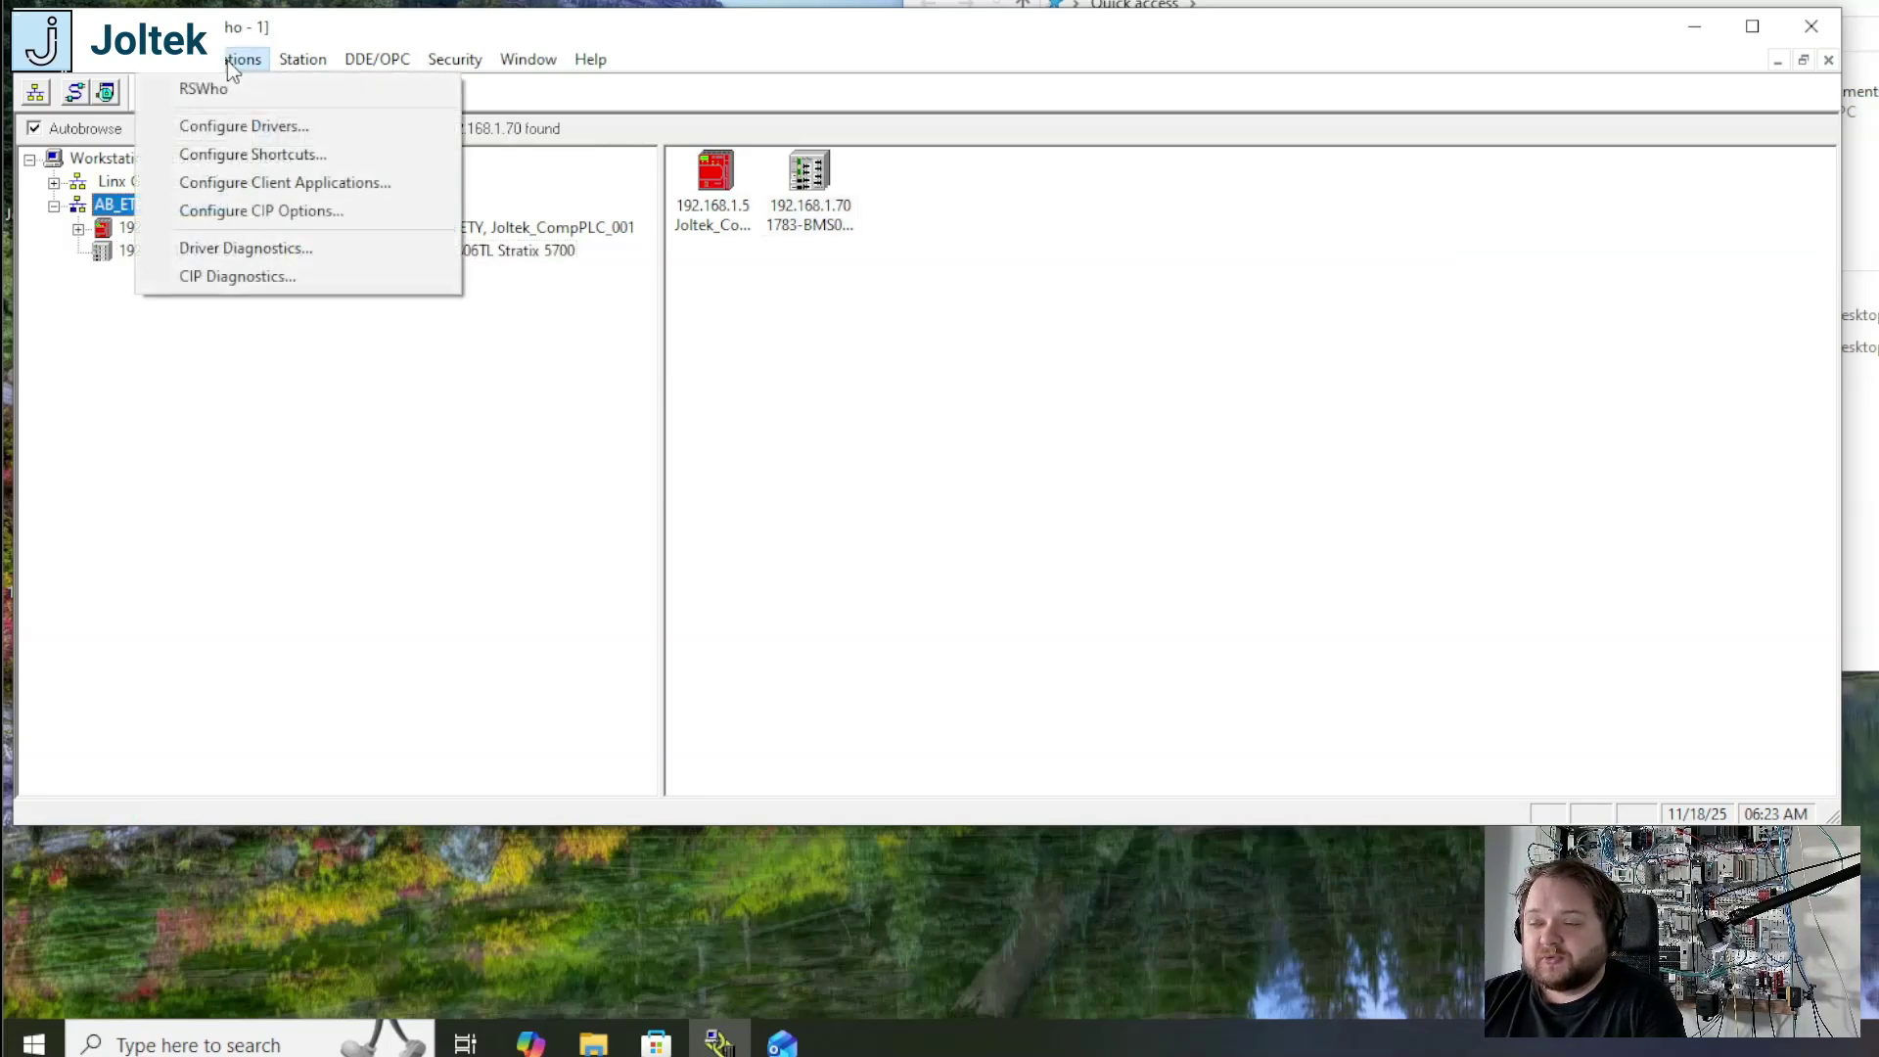
pyautogui.click(240, 127)
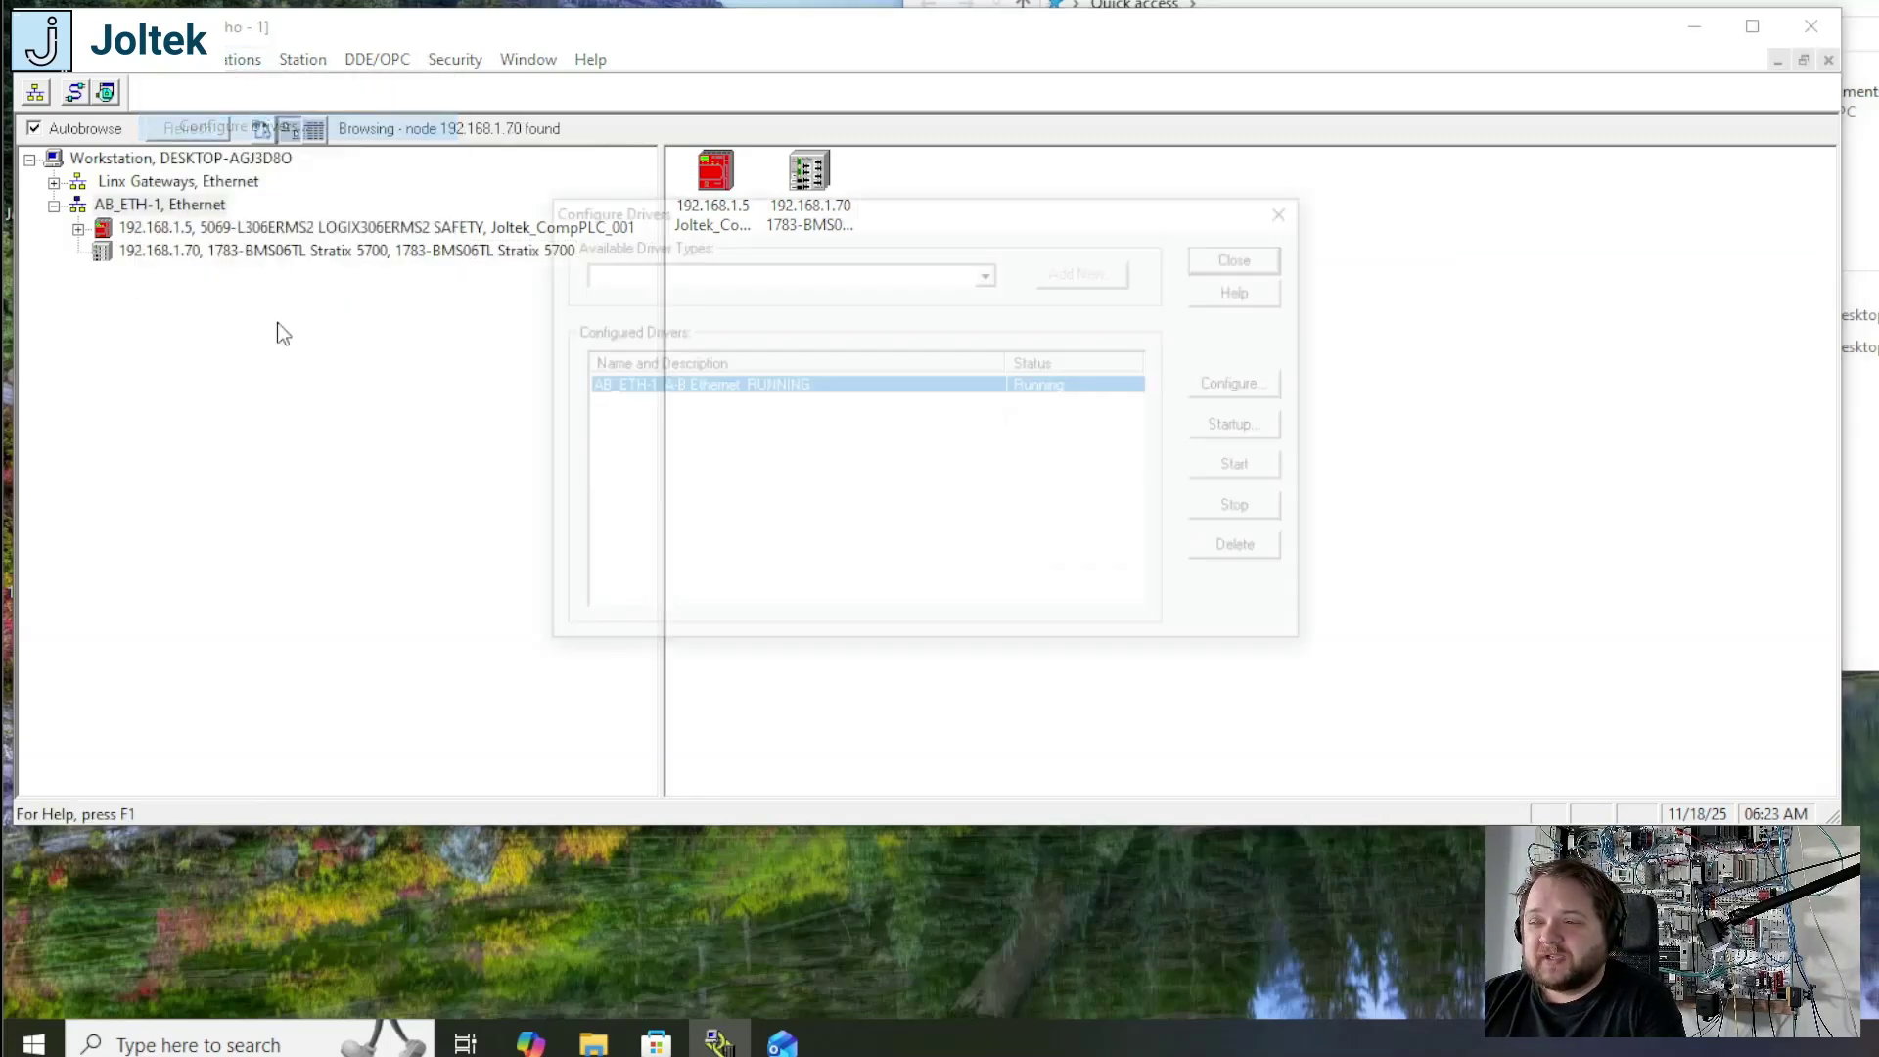
pyautogui.click(749, 275)
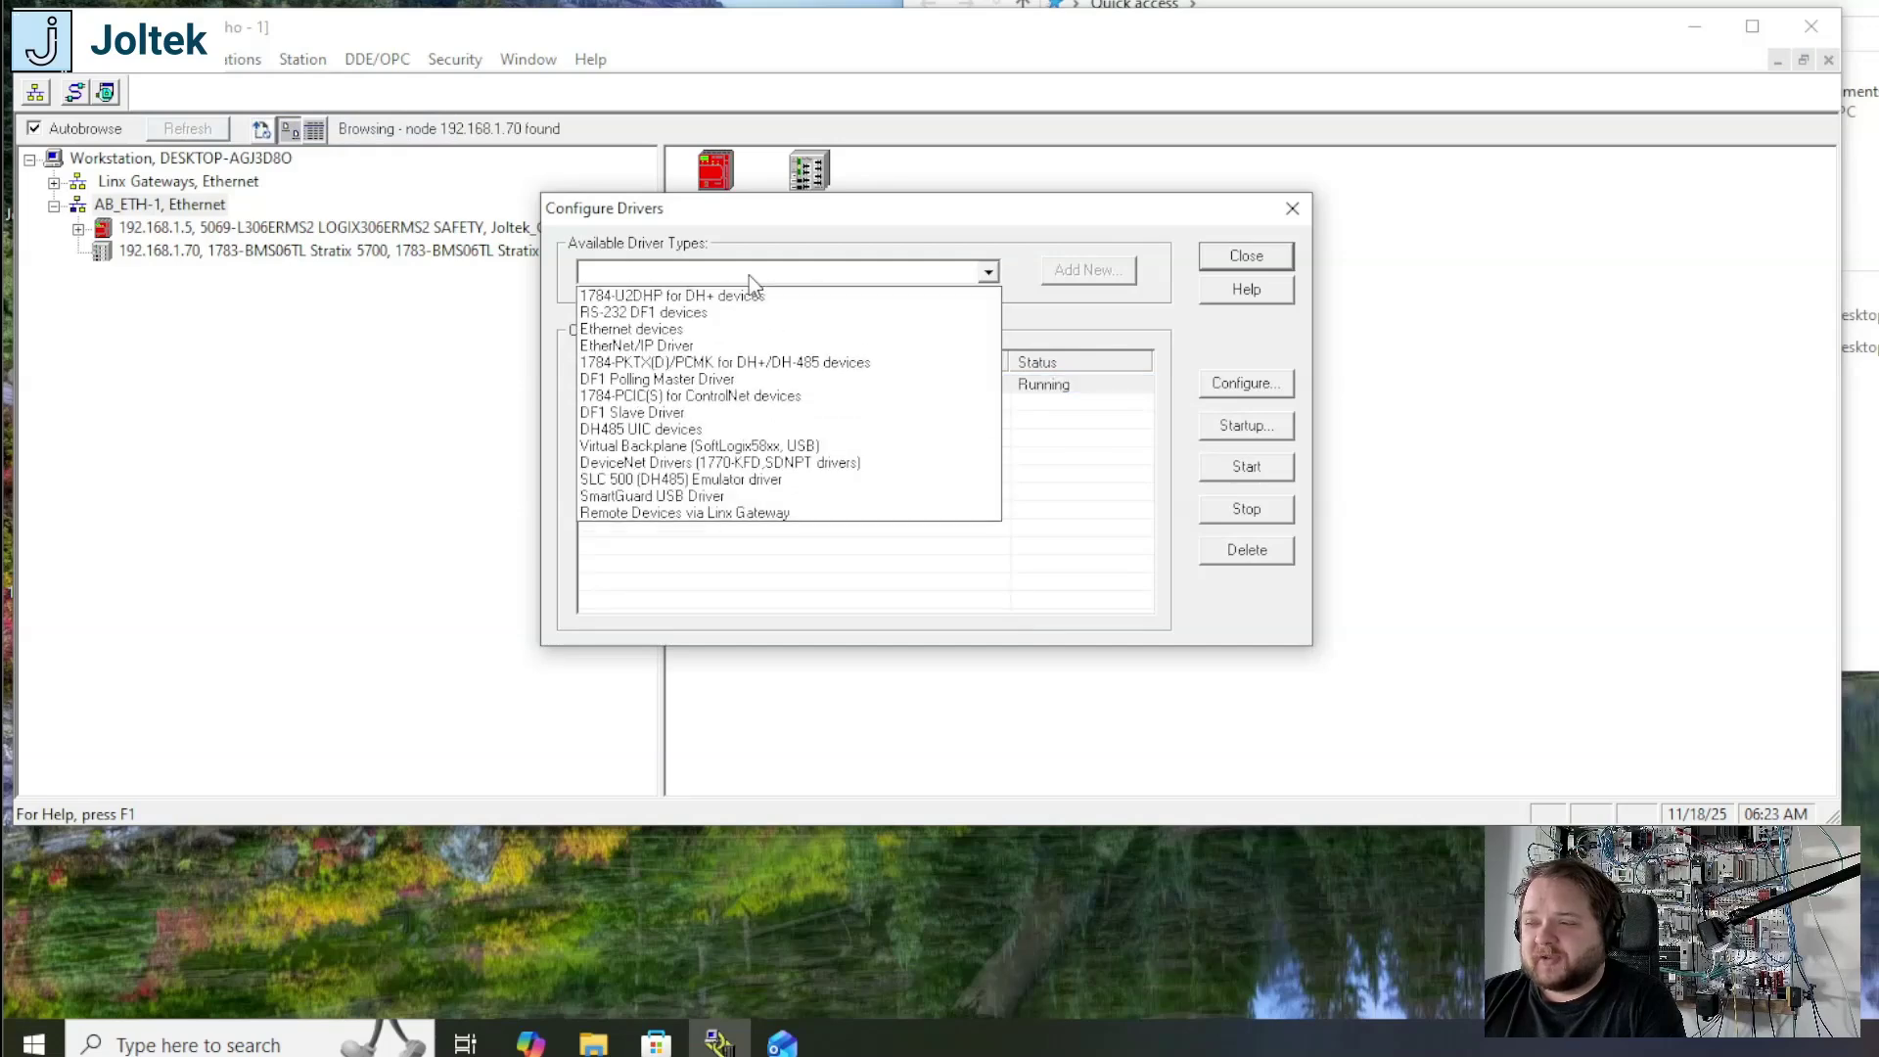
pyautogui.click(655, 331)
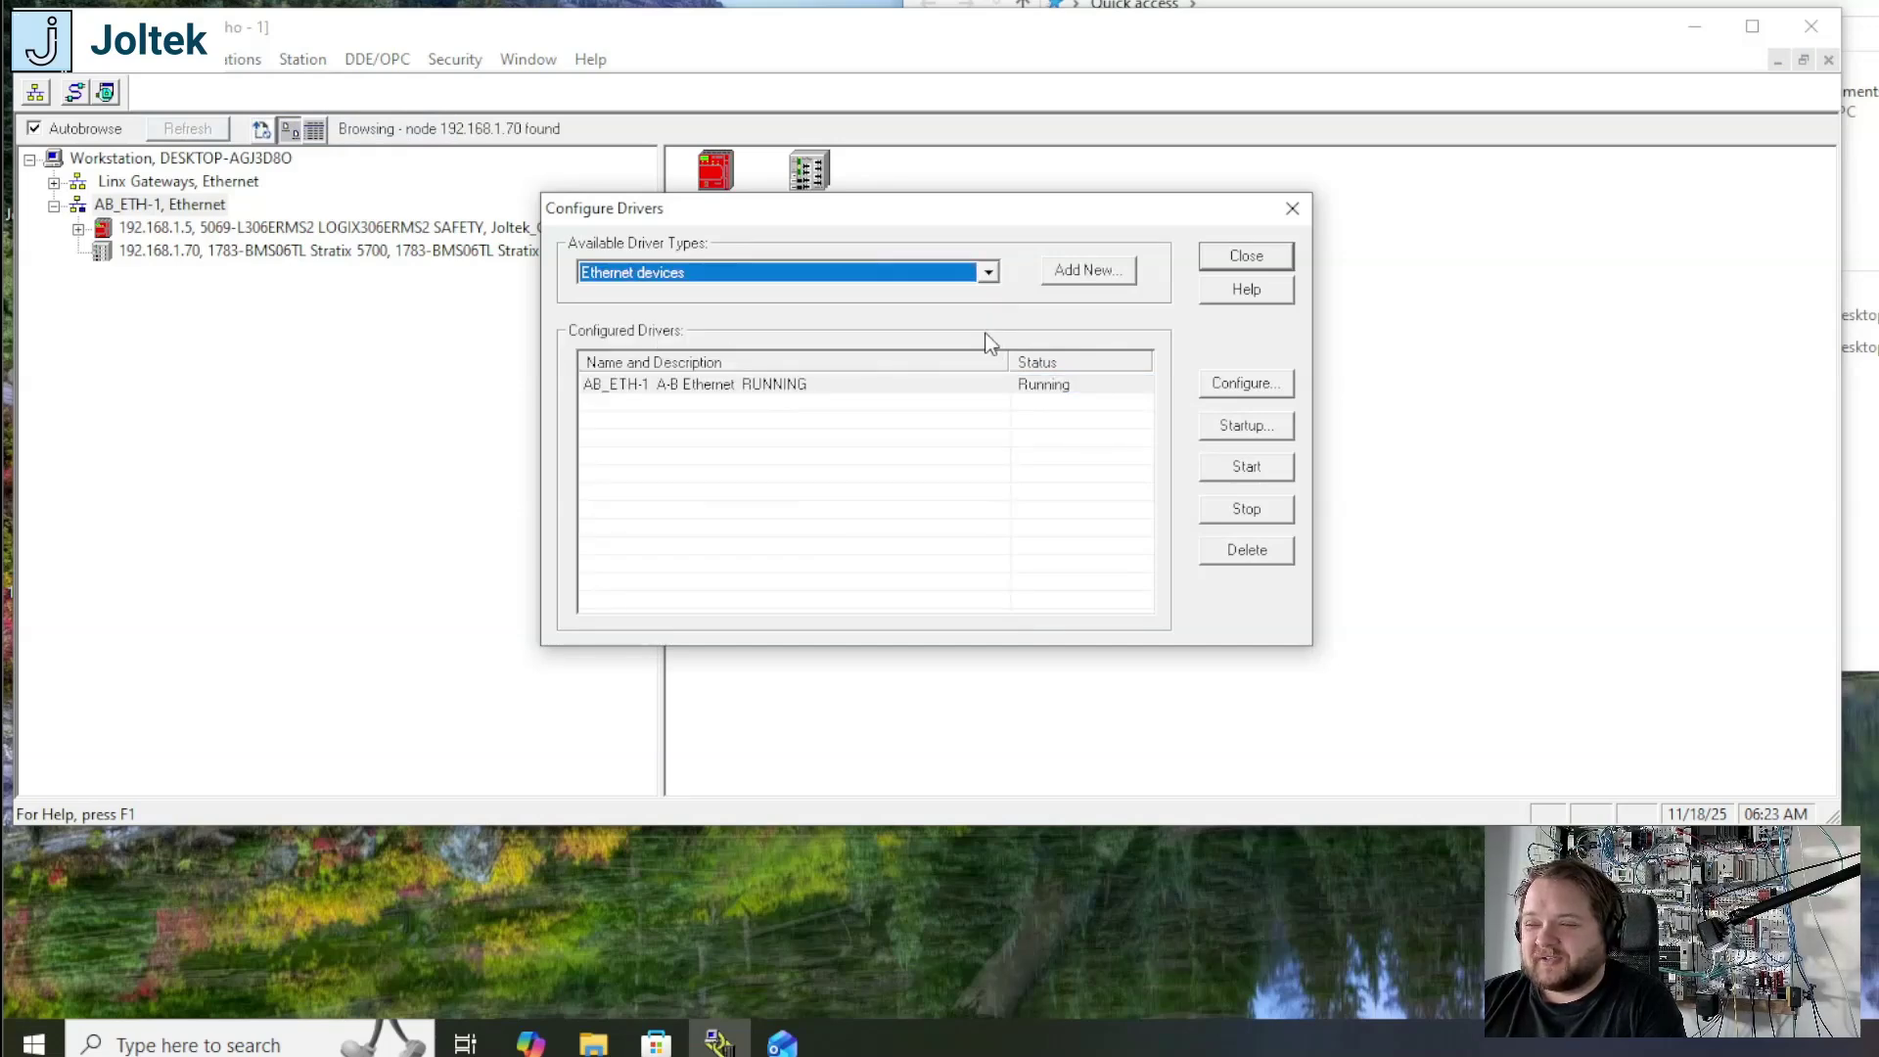
pyautogui.click(1083, 273)
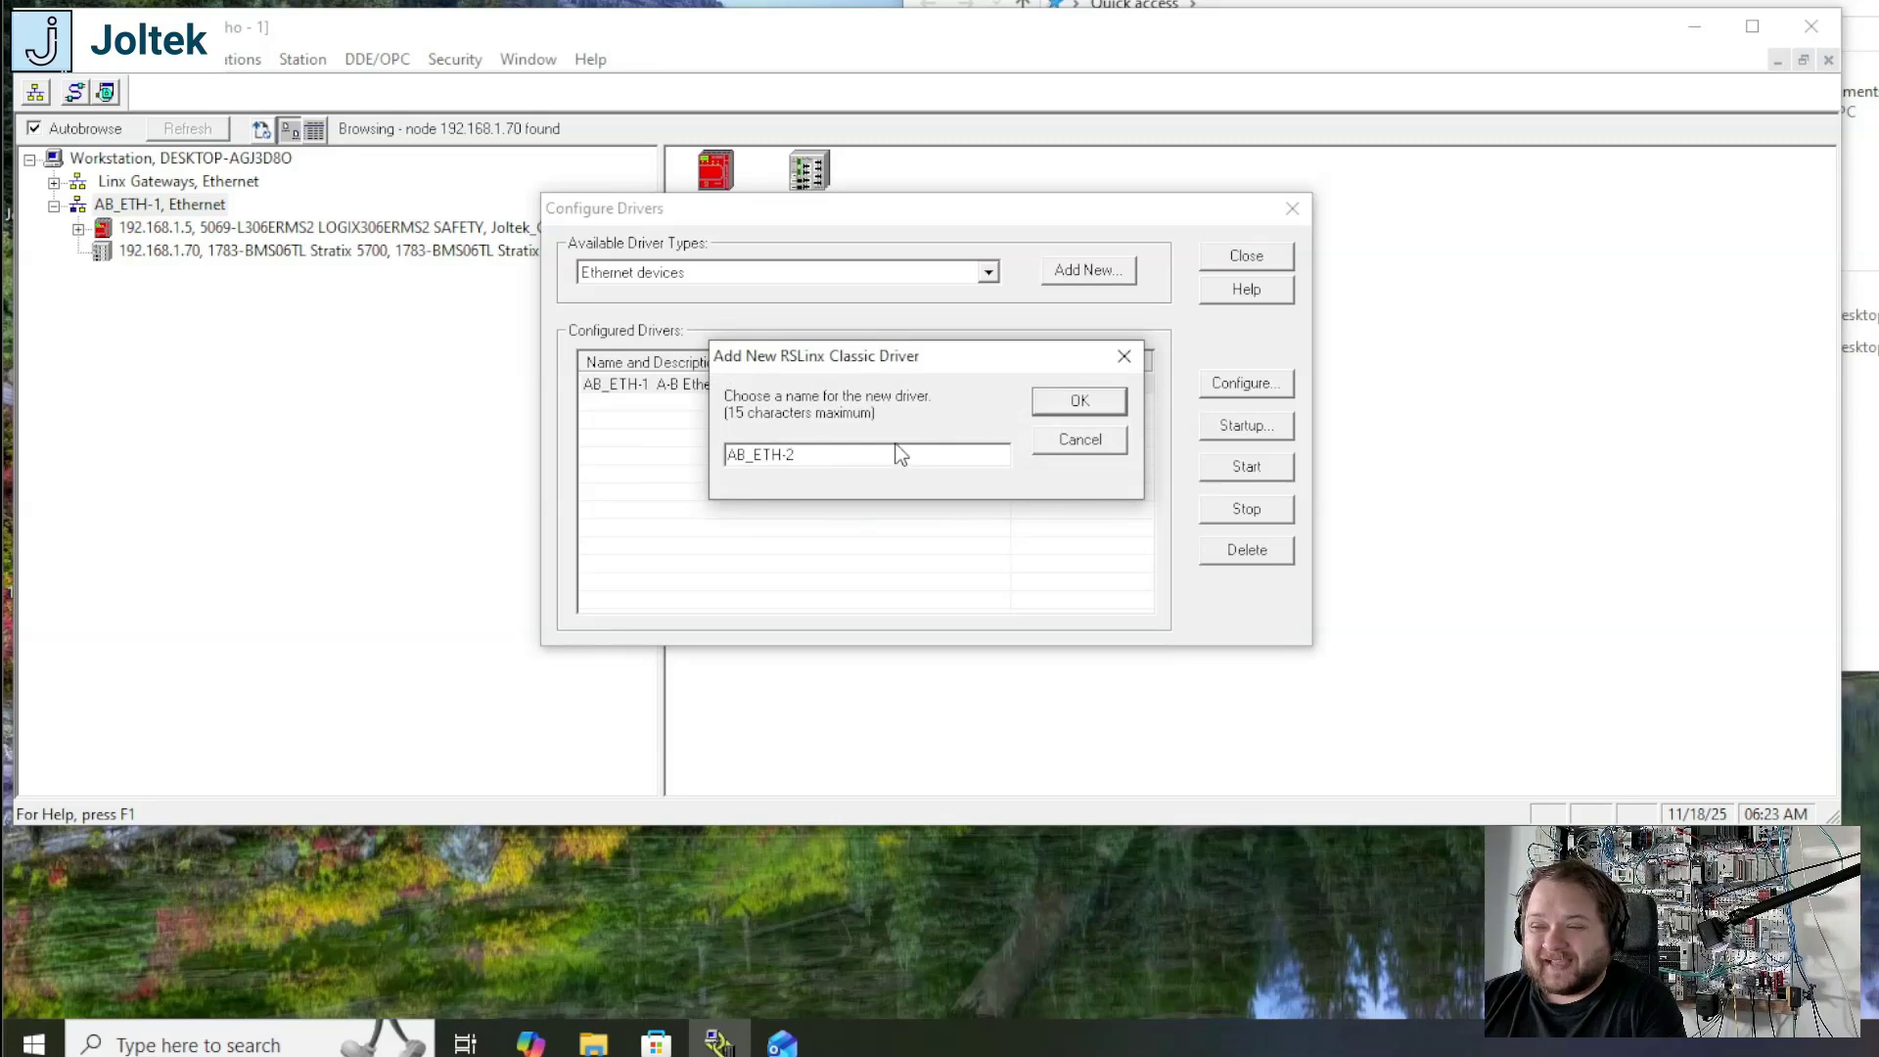
pyautogui.click(1077, 401)
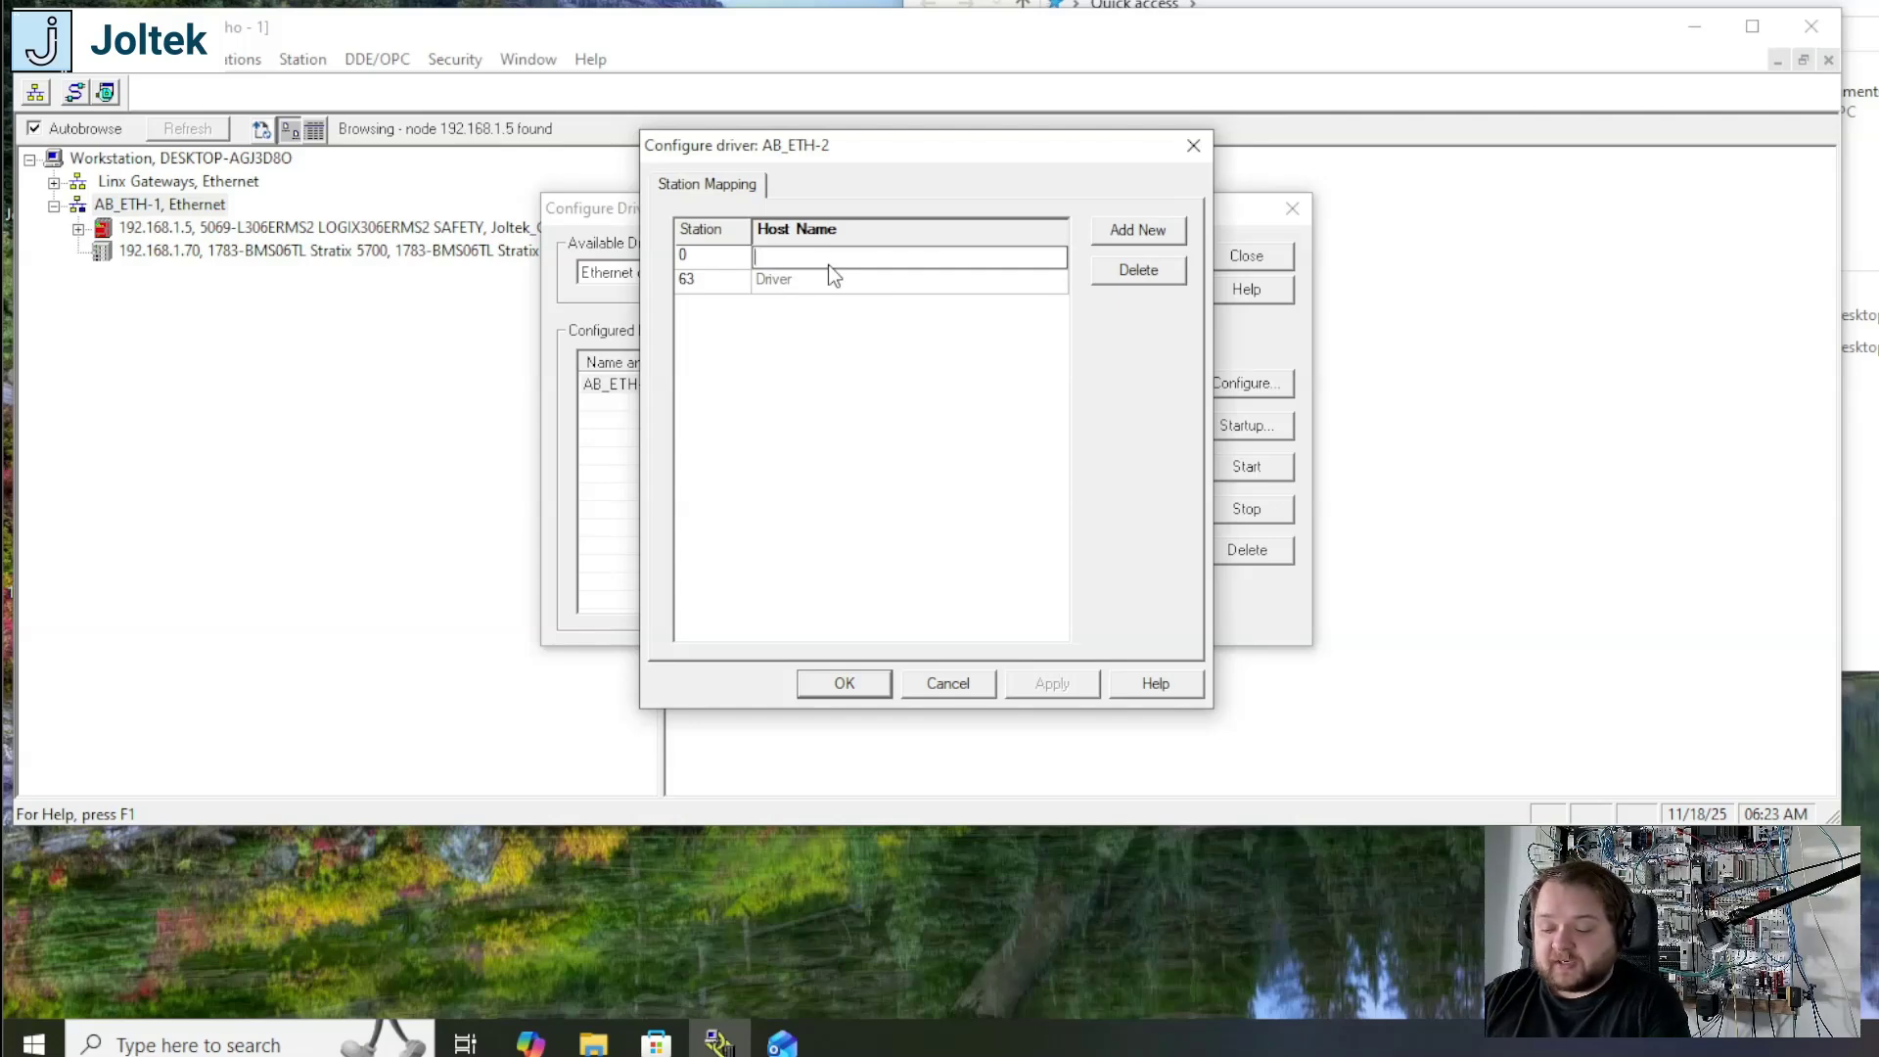
# Step: Set the host name of station 0 in the AB_ETH-2 driver to 192.168.1.70
pyautogui.write('192.')
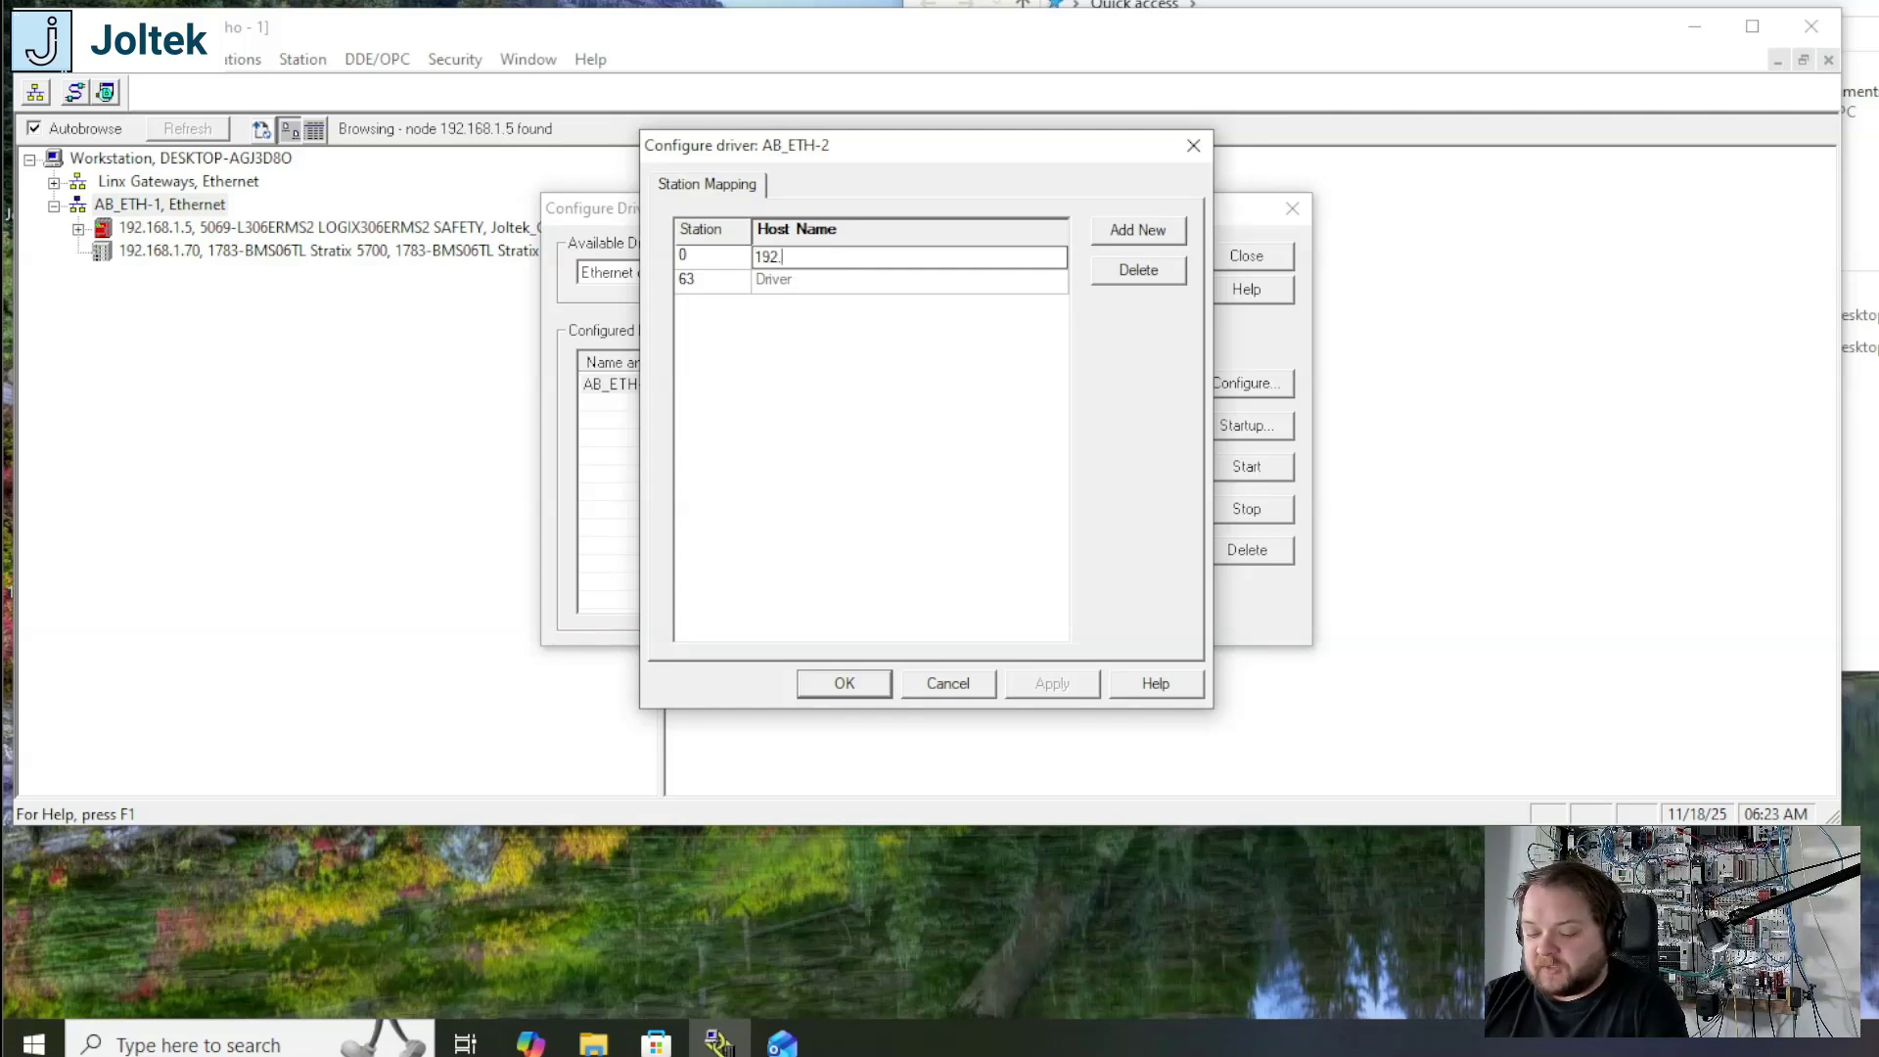
pyautogui.write('168.1.')
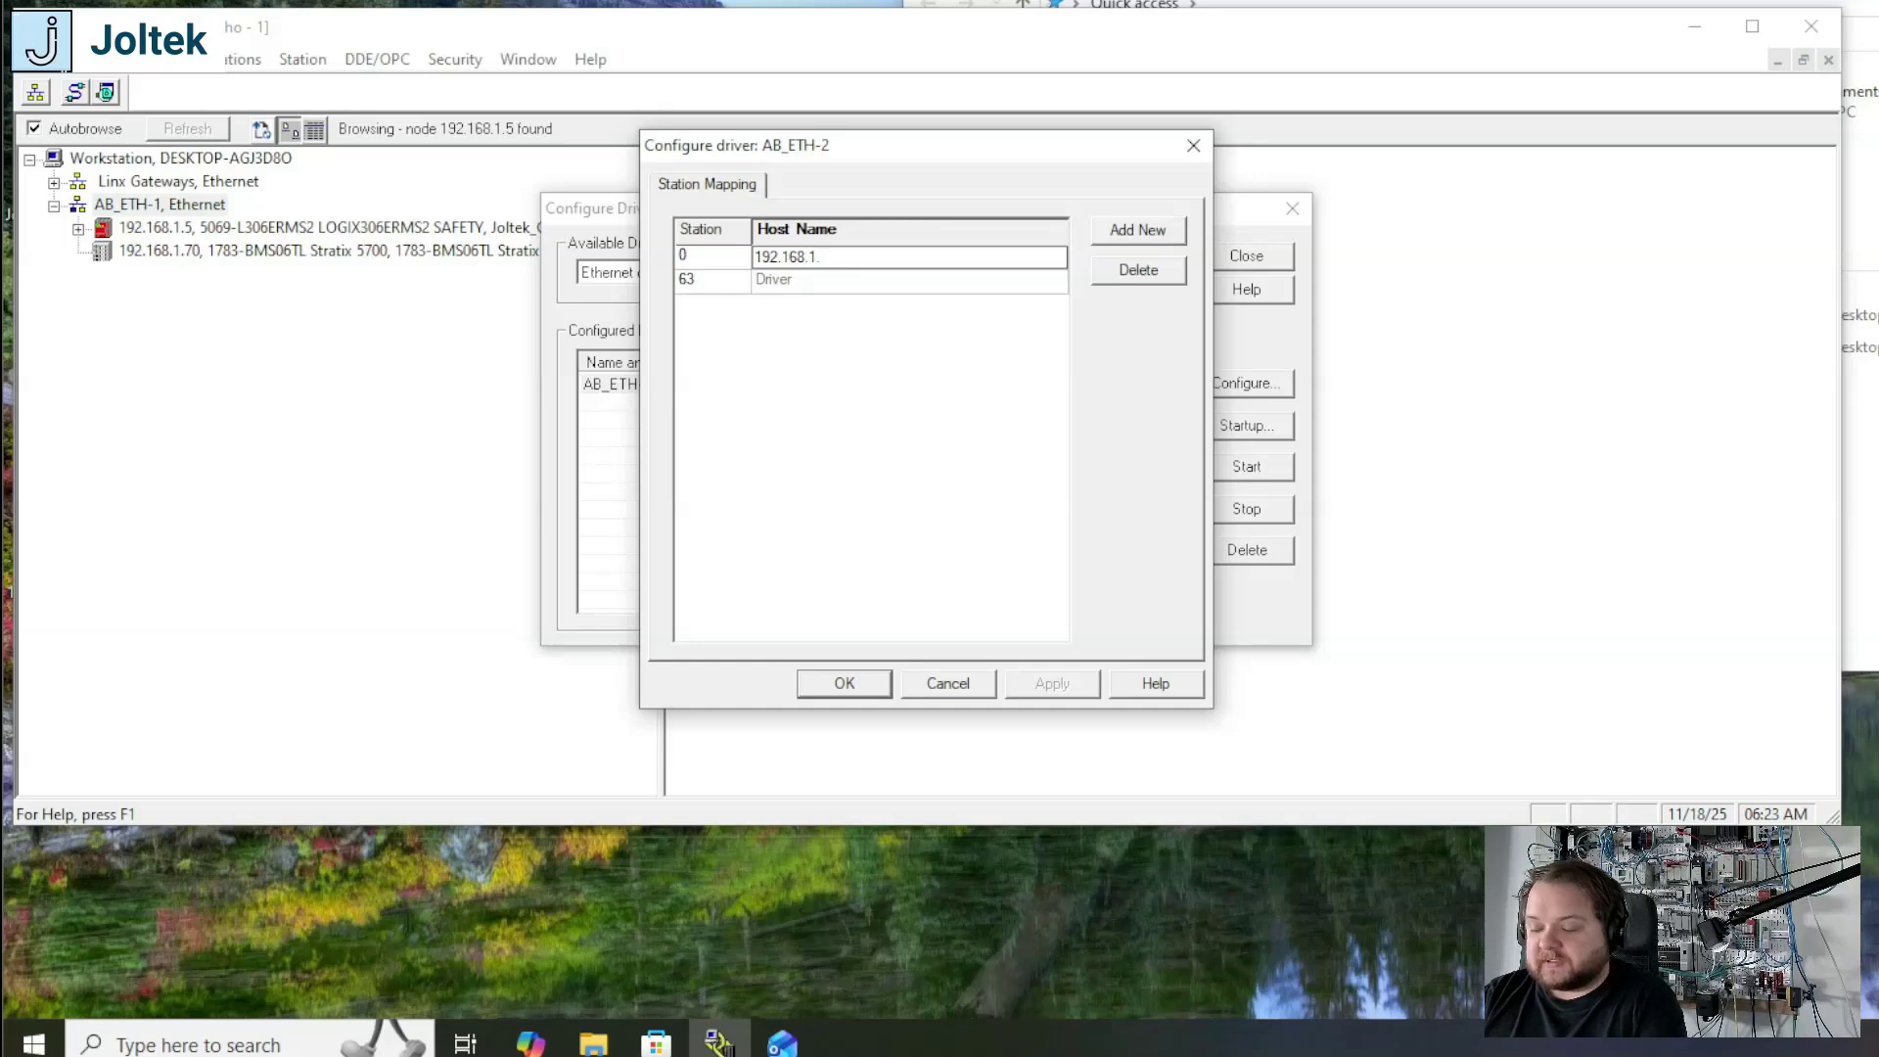
pyautogui.write('70')
# Step: Add station 1 with host 192.168.1.5, save the driver configuration and browse the AB_ETH-2 network
pyautogui.click(1141, 231)
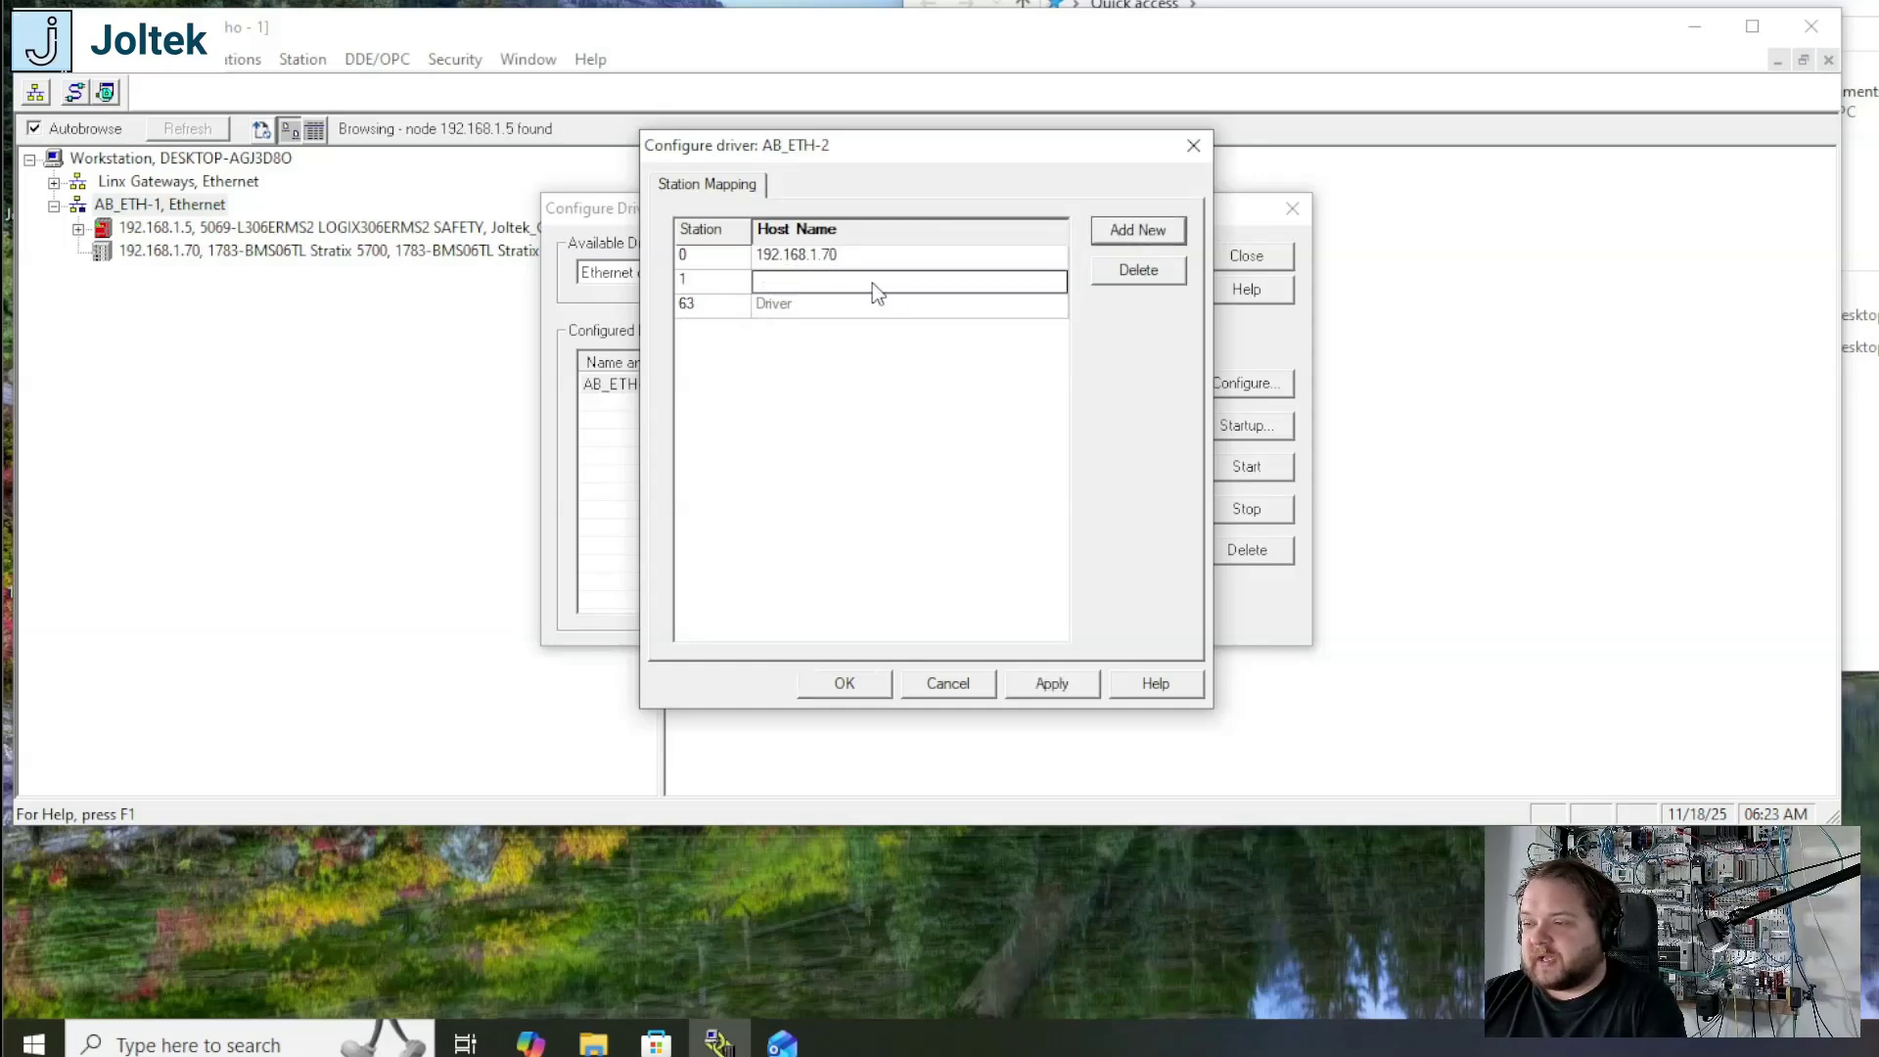
pyautogui.write('192.16')
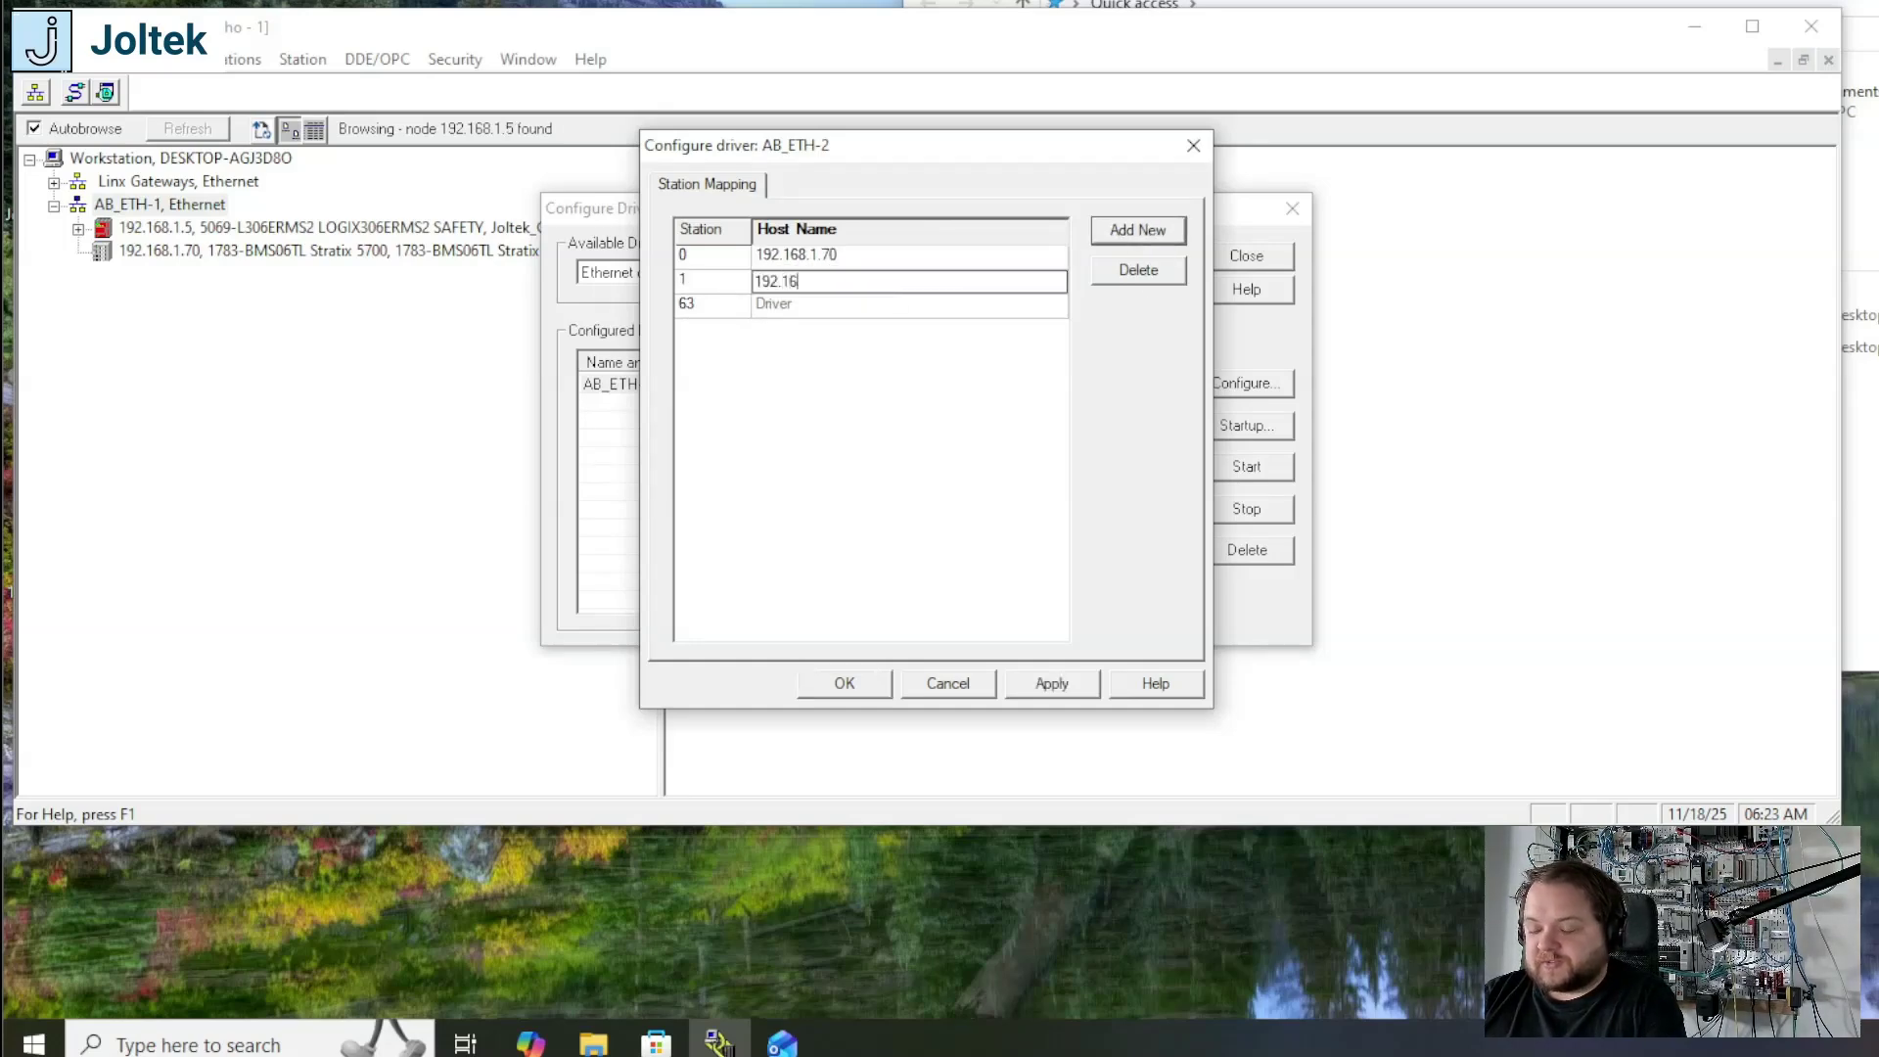
pyautogui.write('8.1.5')
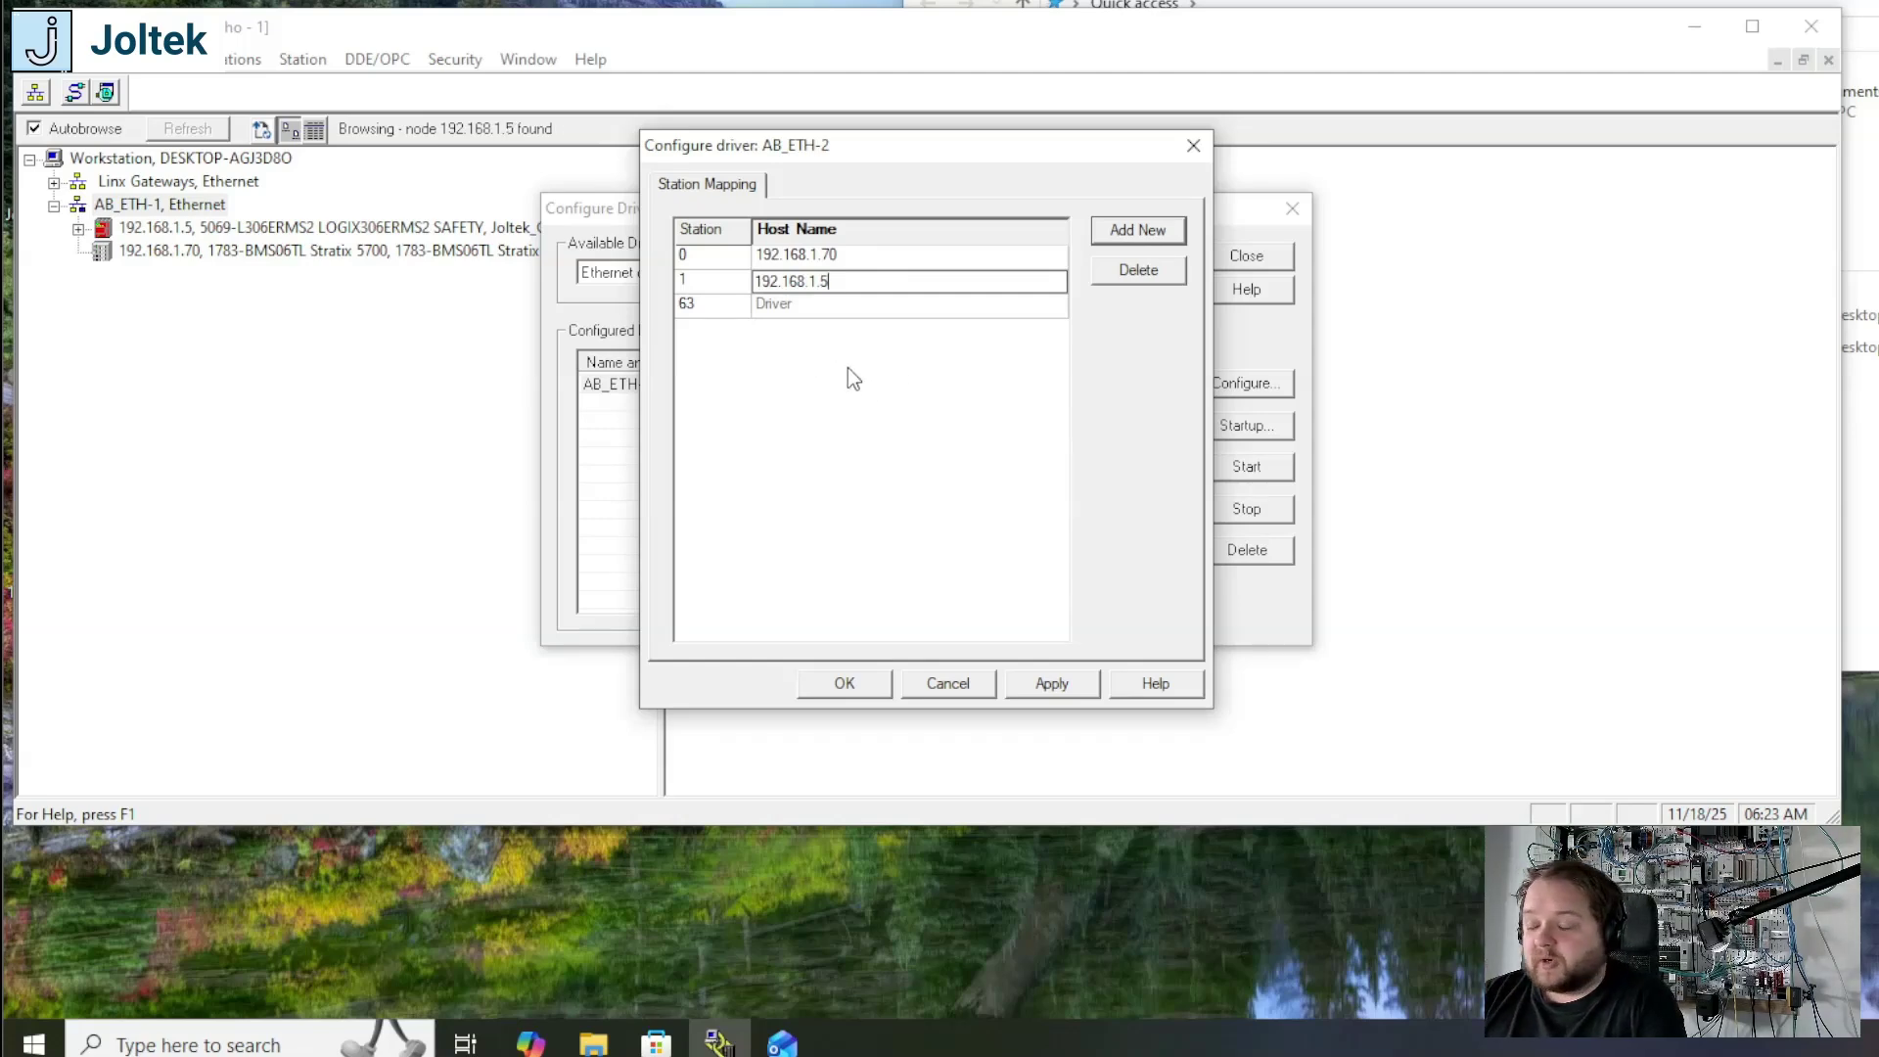
pyautogui.click(1041, 684)
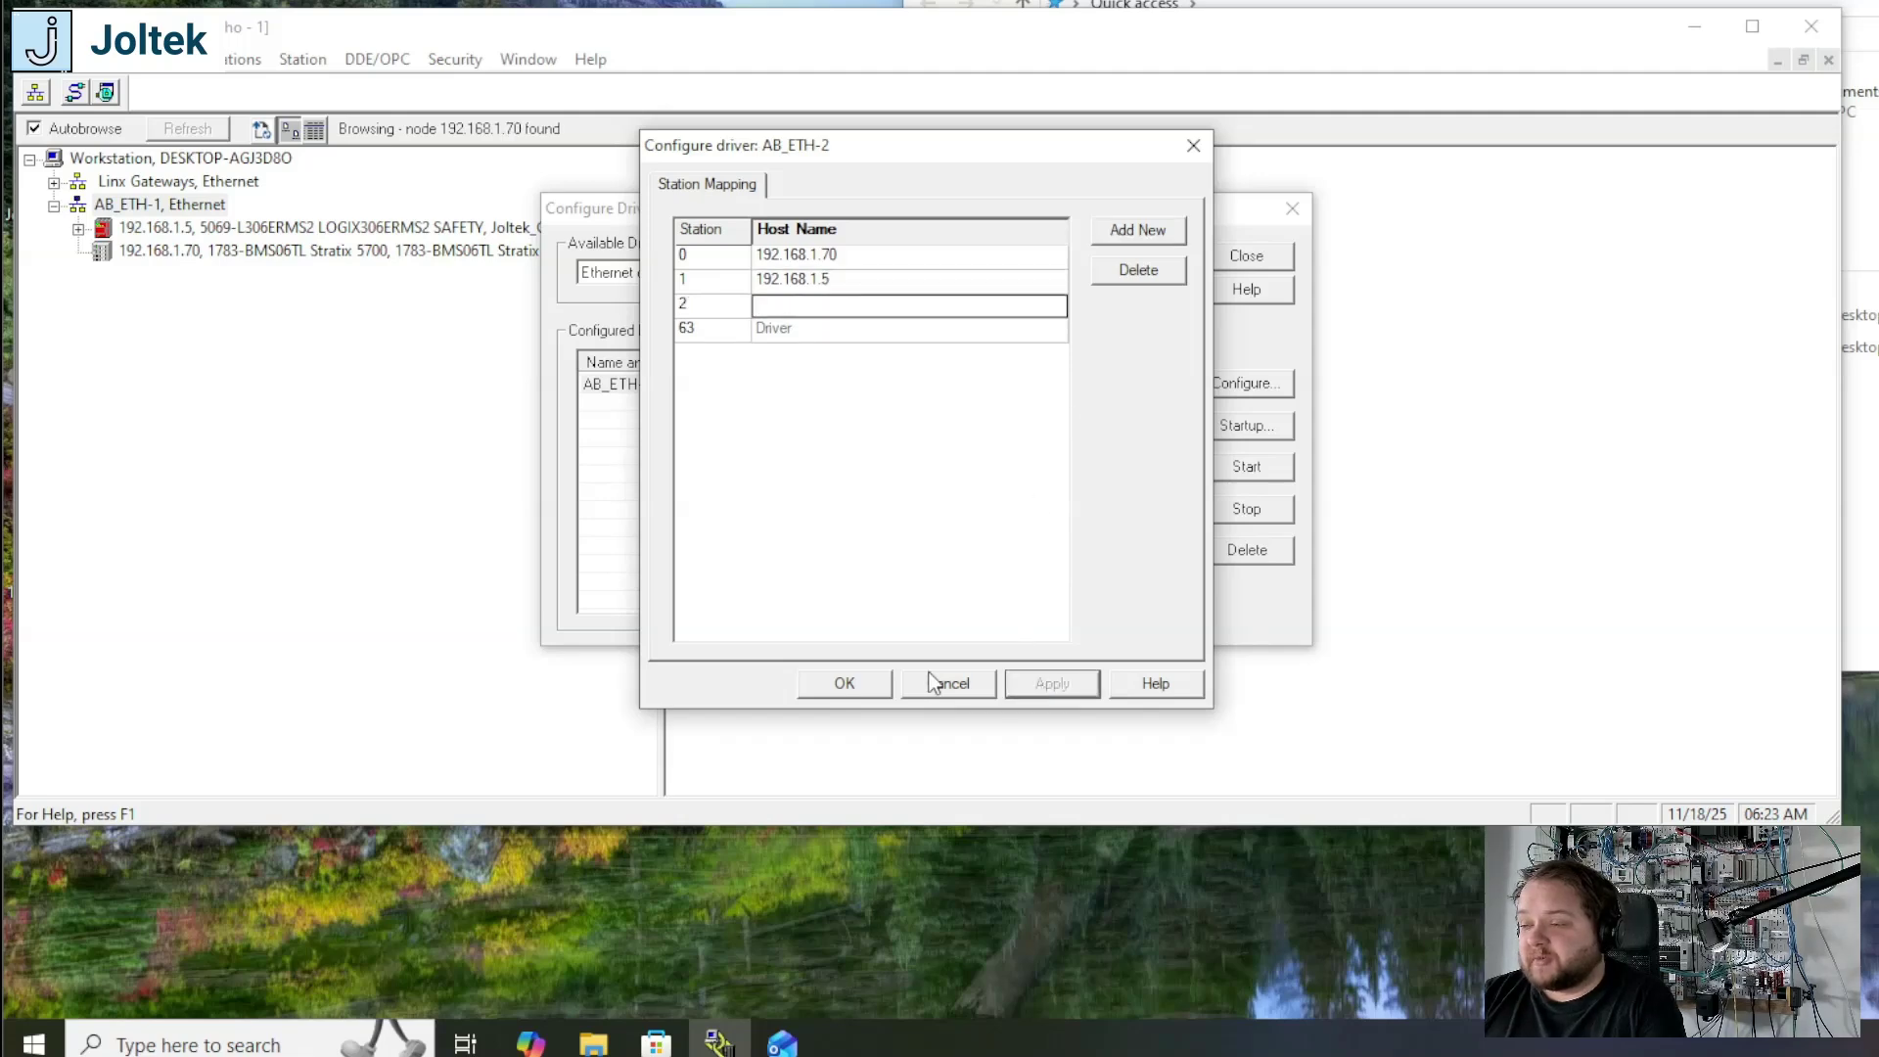
pyautogui.click(867, 682)
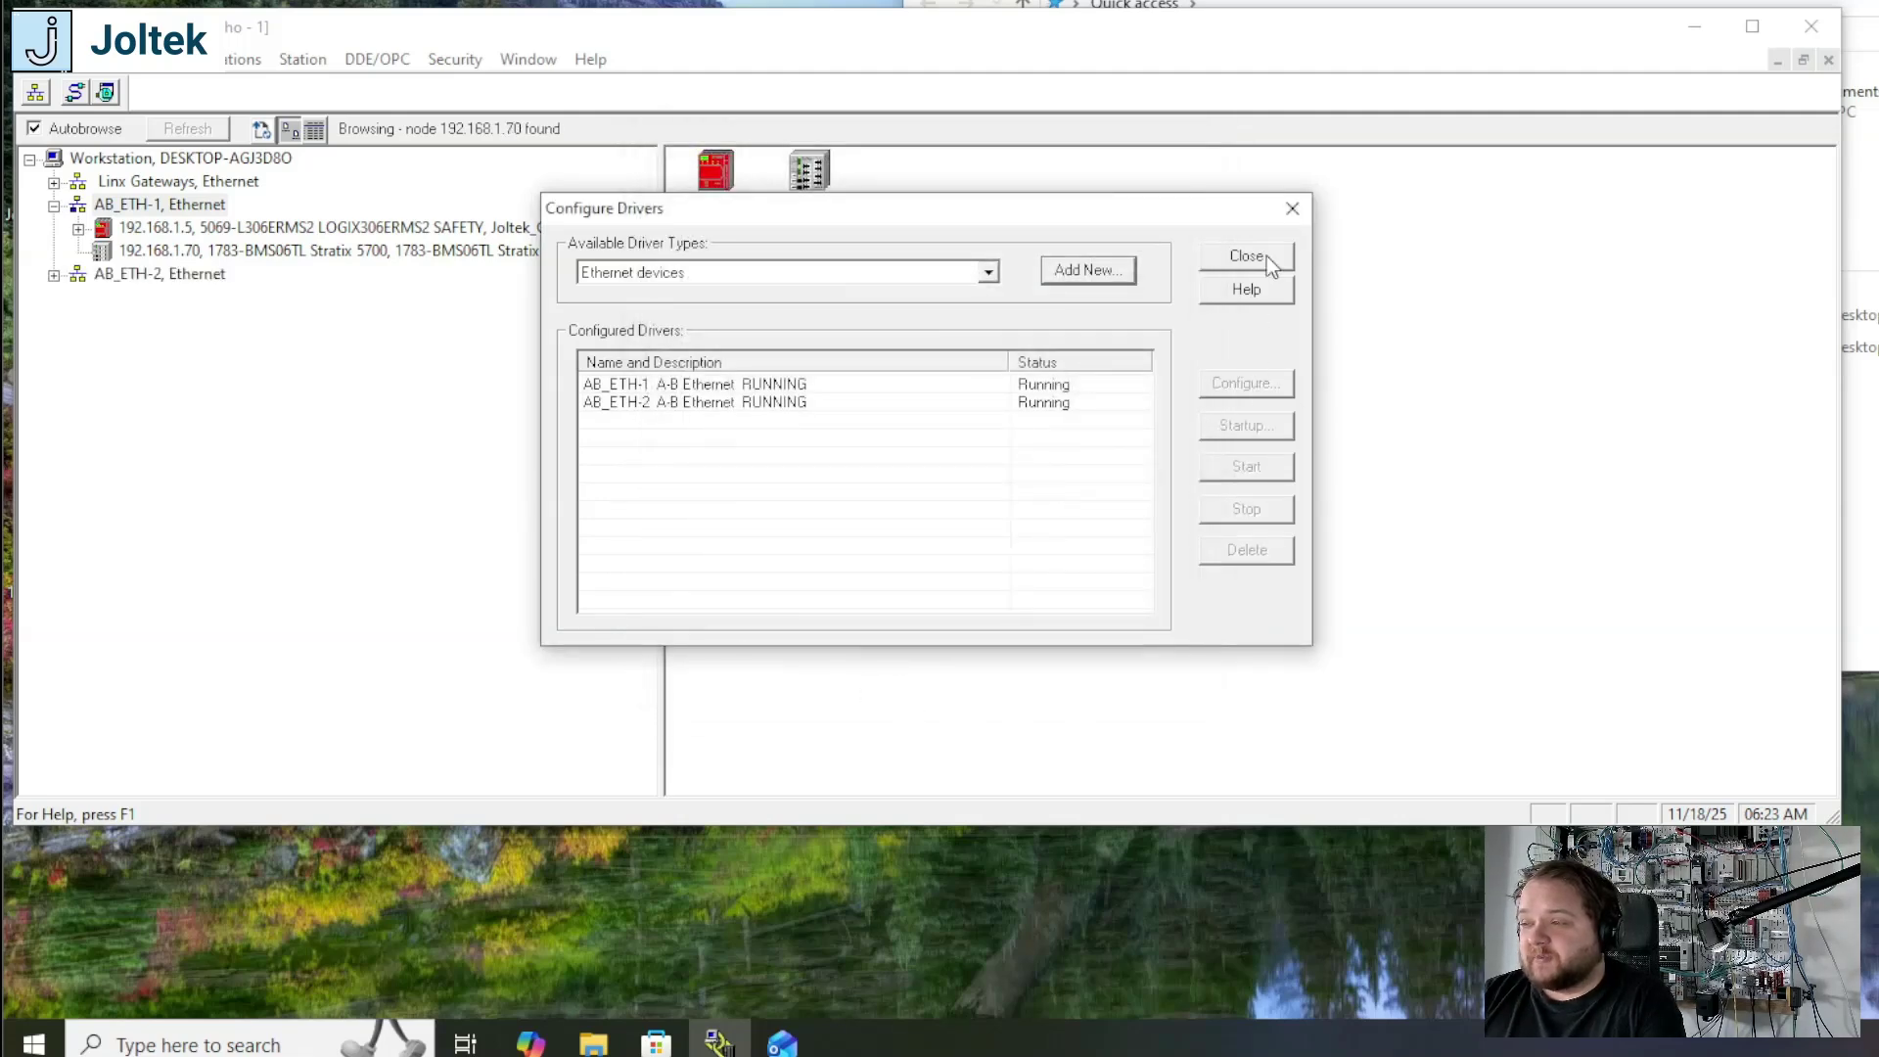
pyautogui.click(1267, 256)
pyautogui.click(127, 275)
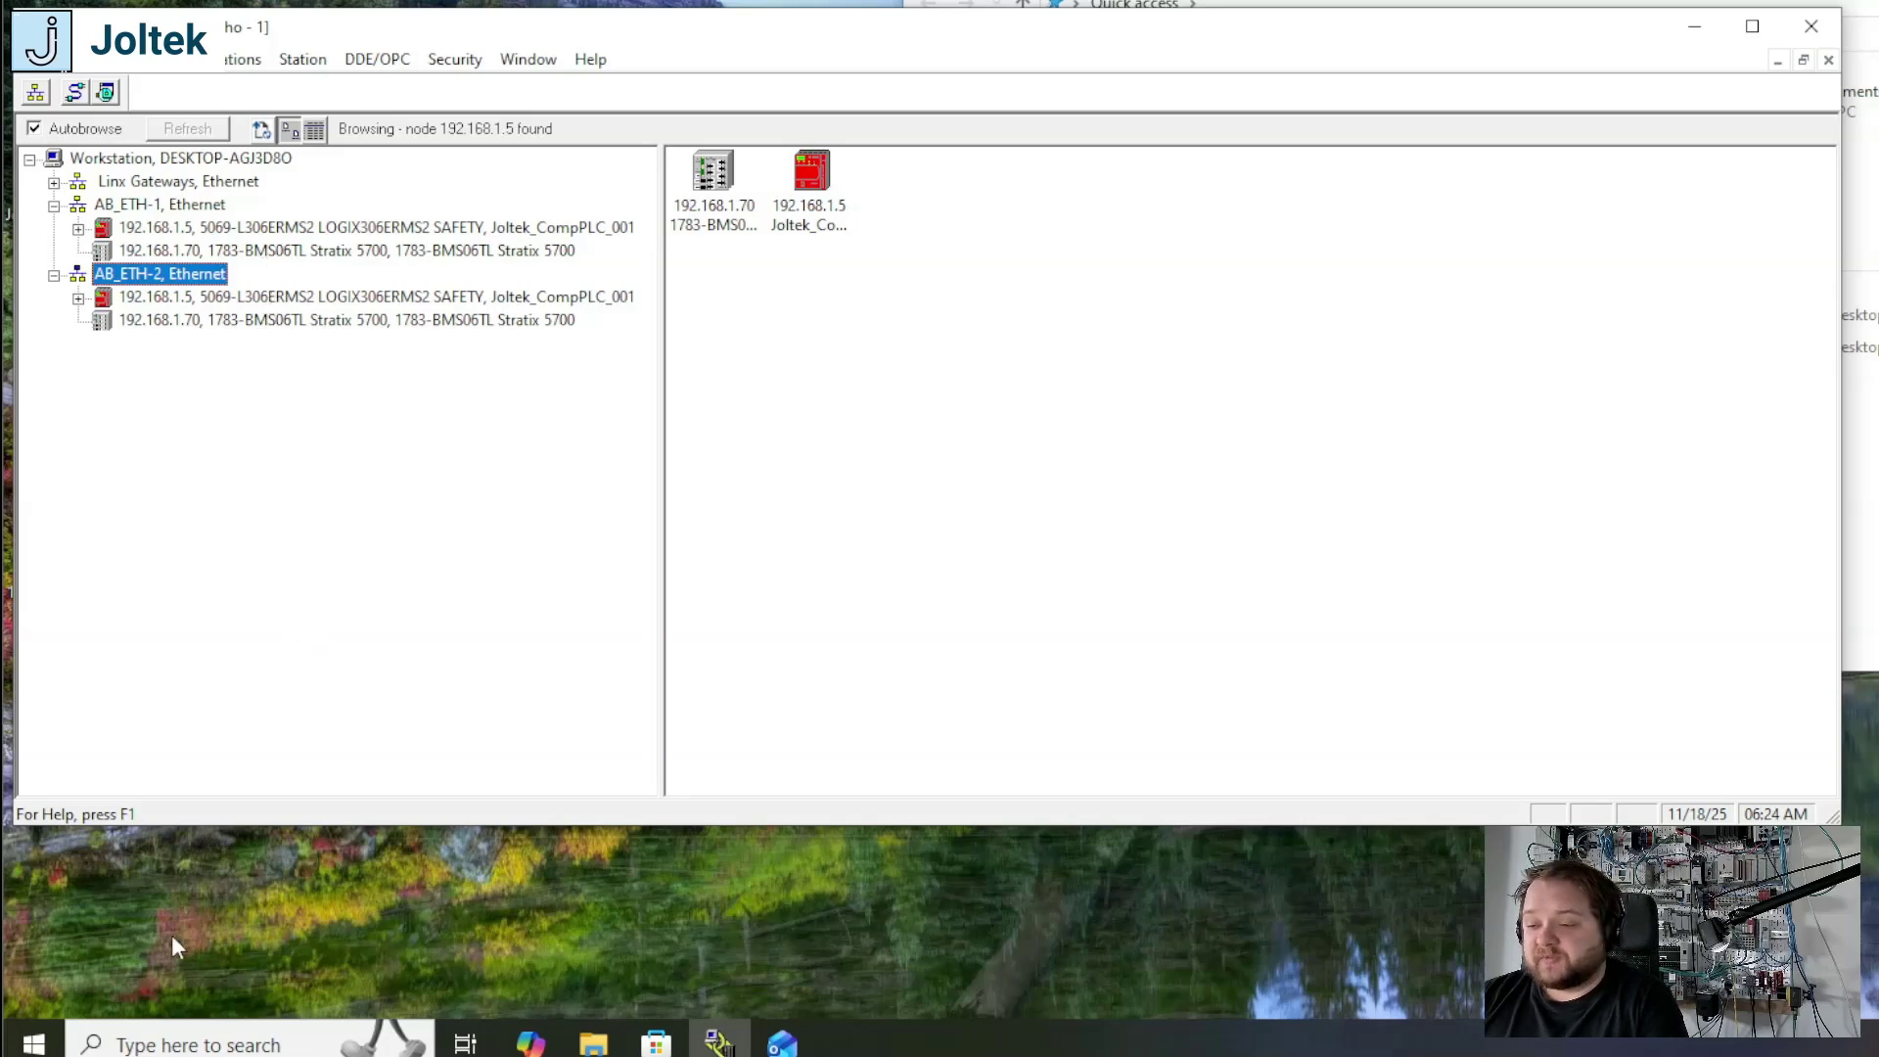
# Step: Open a Command Prompt window and move it fully into view
pyautogui.click(154, 1043)
pyautogui.write('cmd')
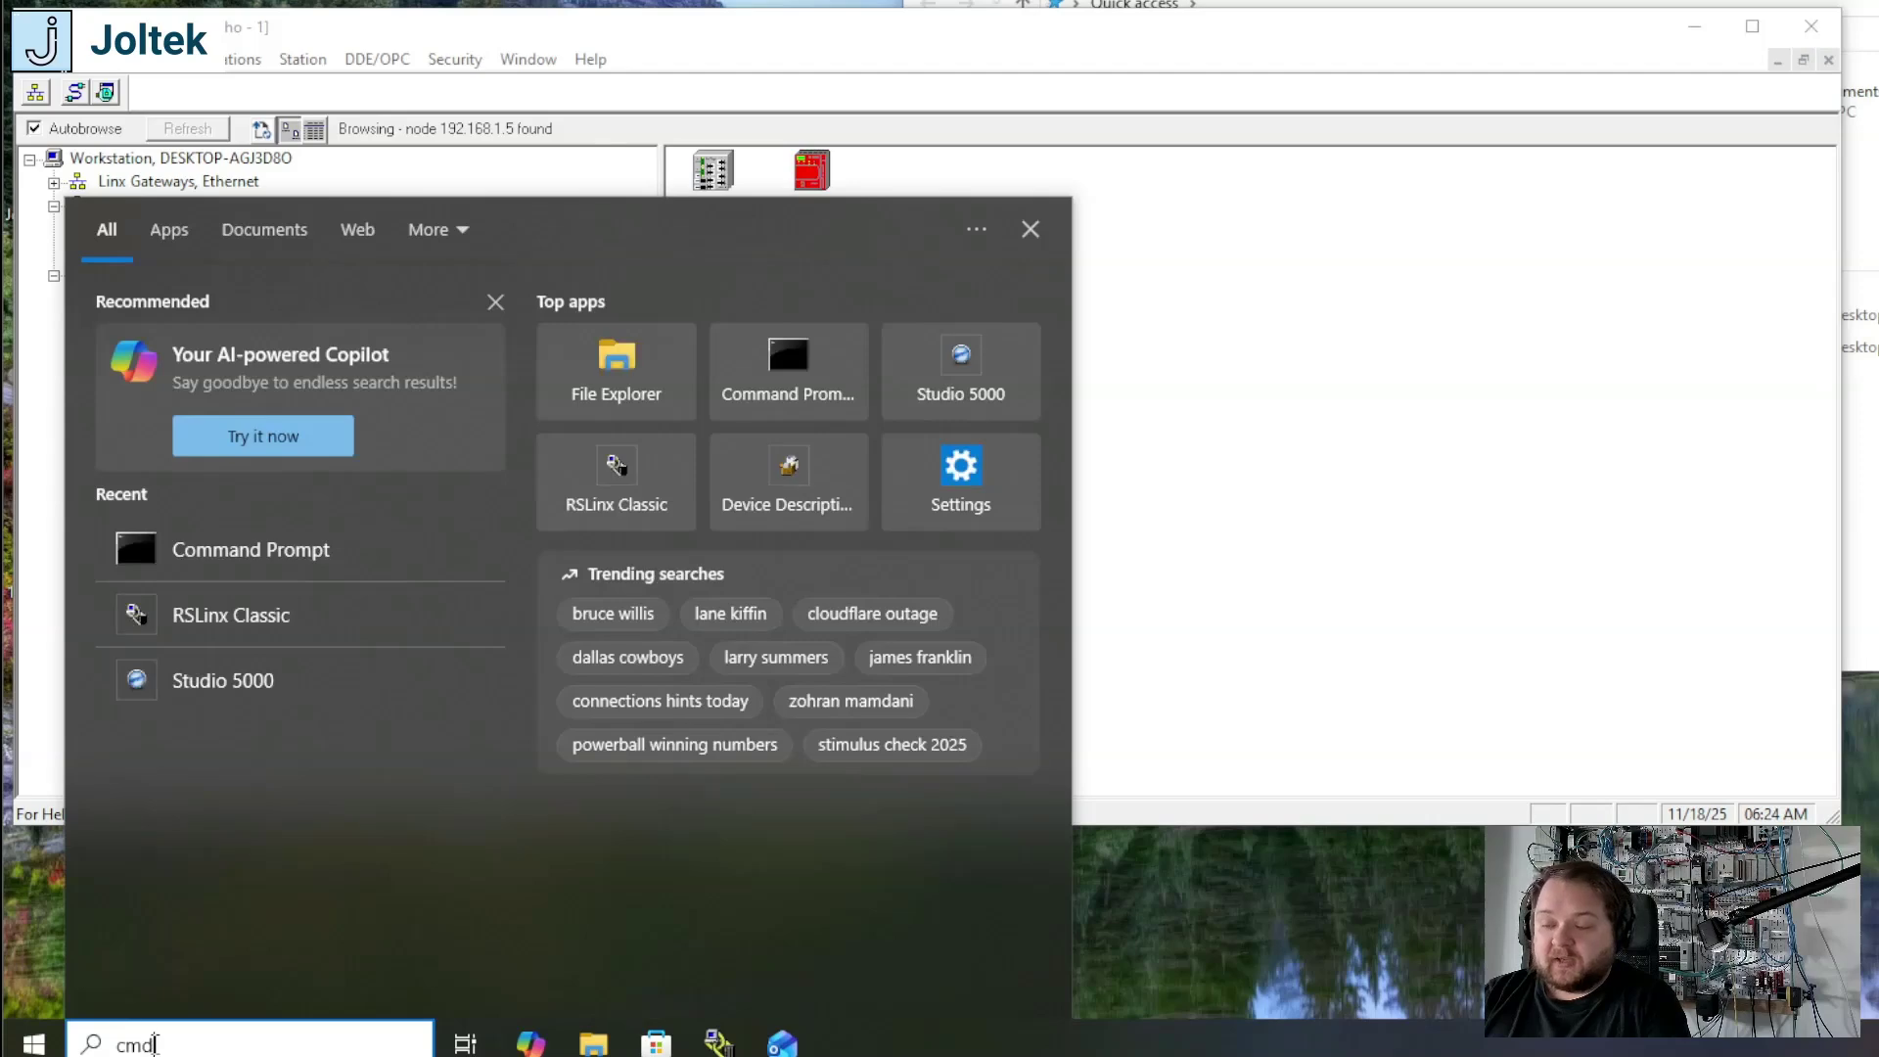
pyautogui.press('Return')
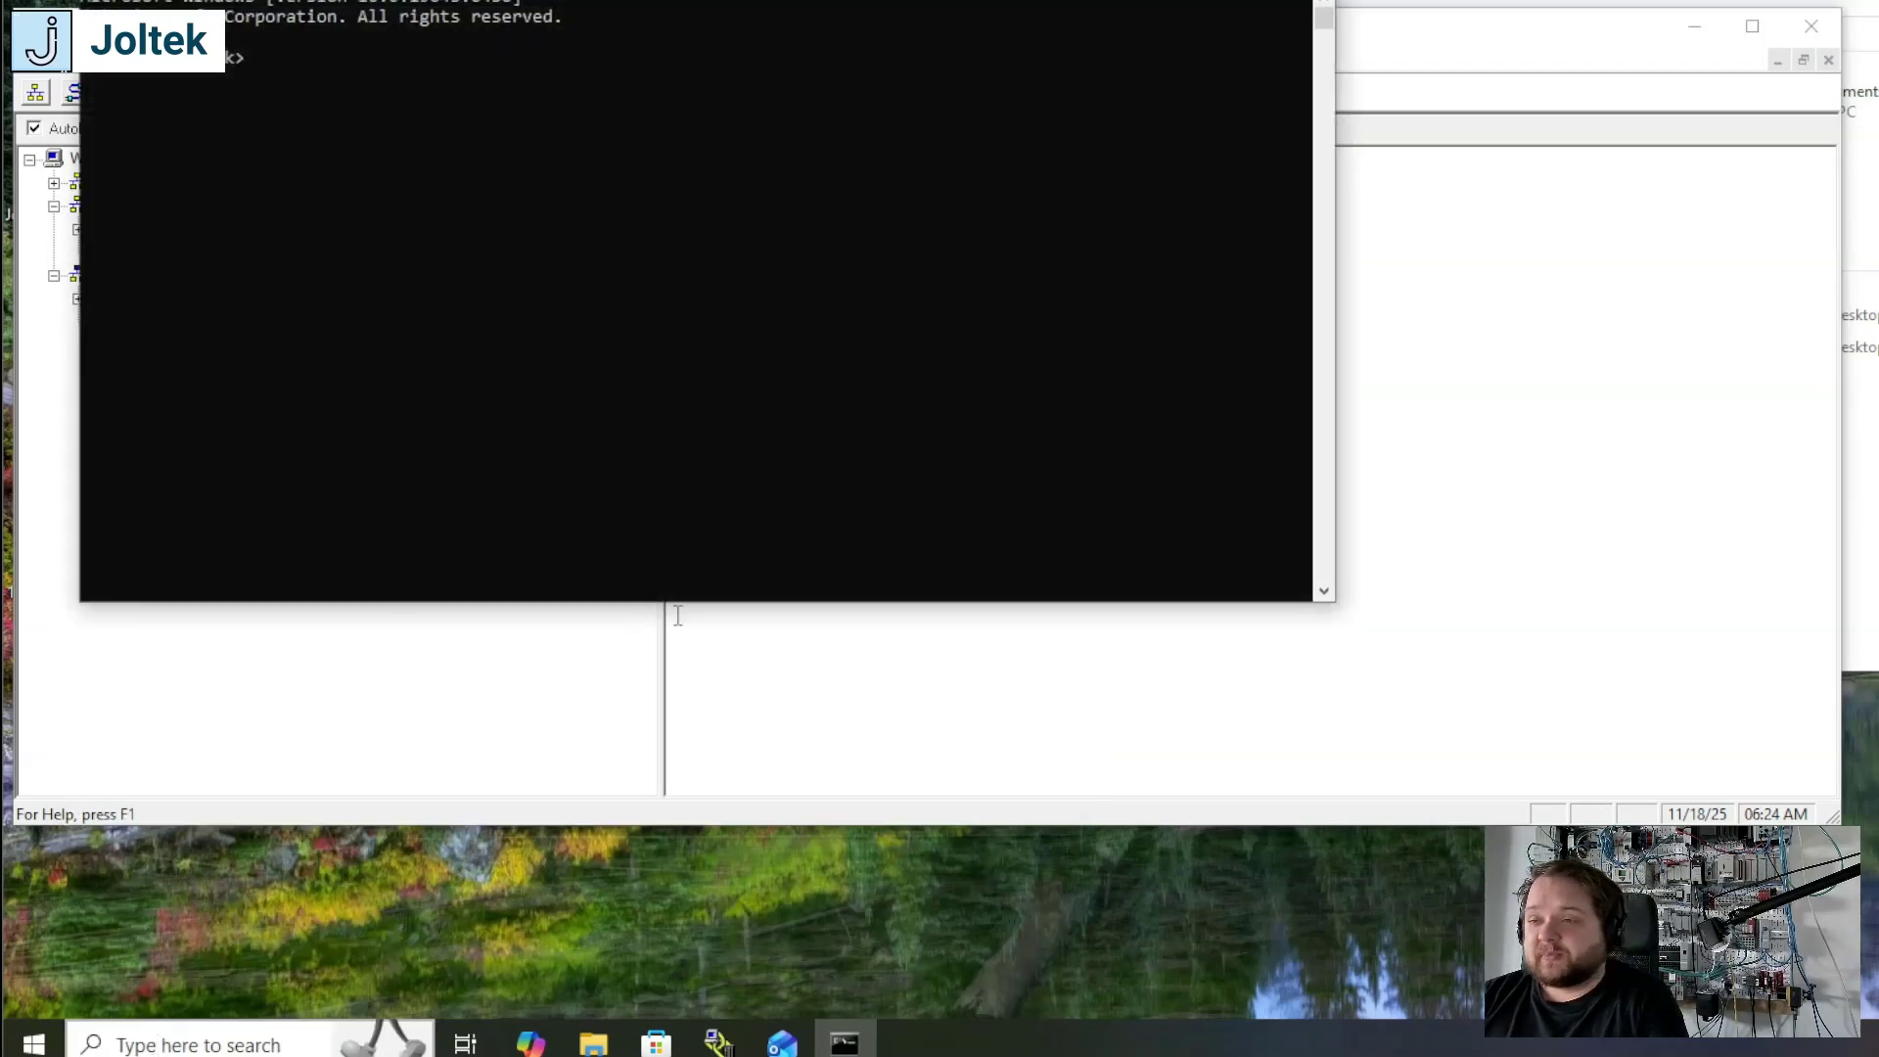
pyautogui.moveTo(411, 0); pyautogui.dragTo(402, 41)
pyautogui.click(370, 197)
# Step: Ping the Stratix switch at 192.168.1.70 to test its connection
pyautogui.write('ping 192')
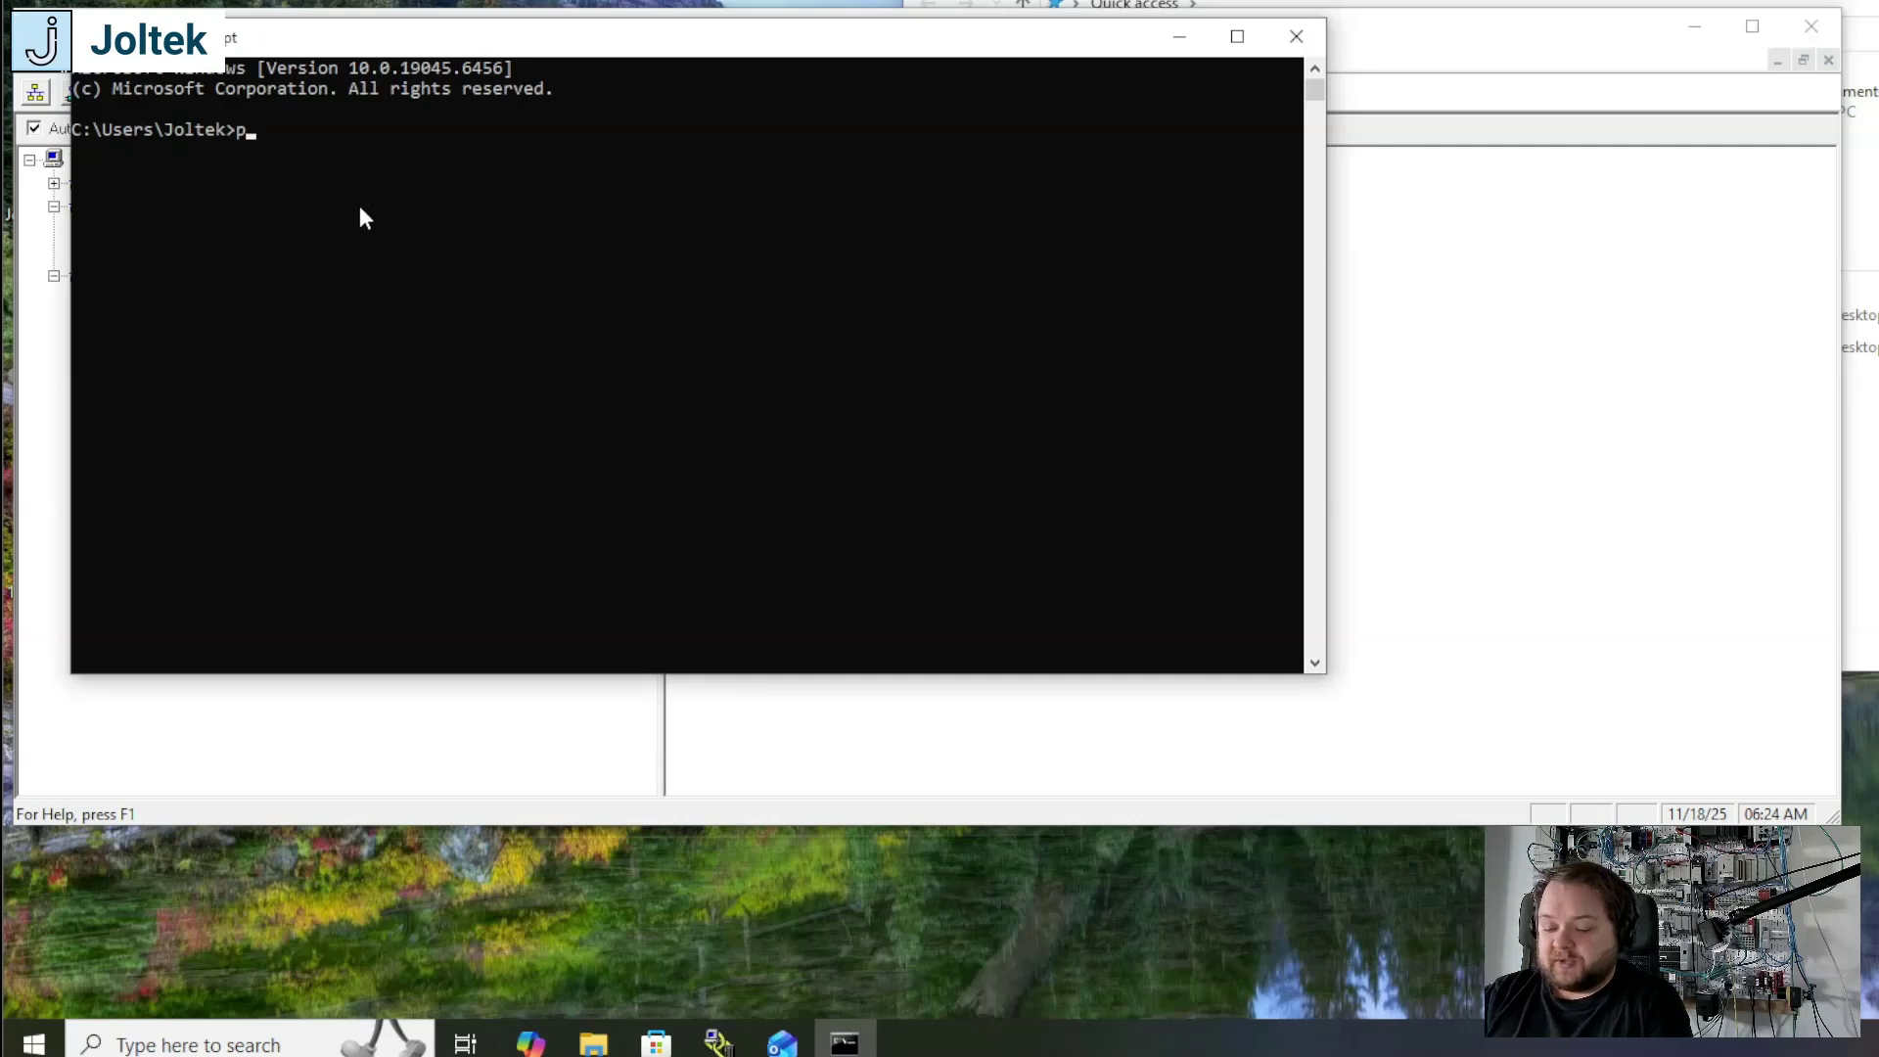
pyautogui.write('.168.1.8')
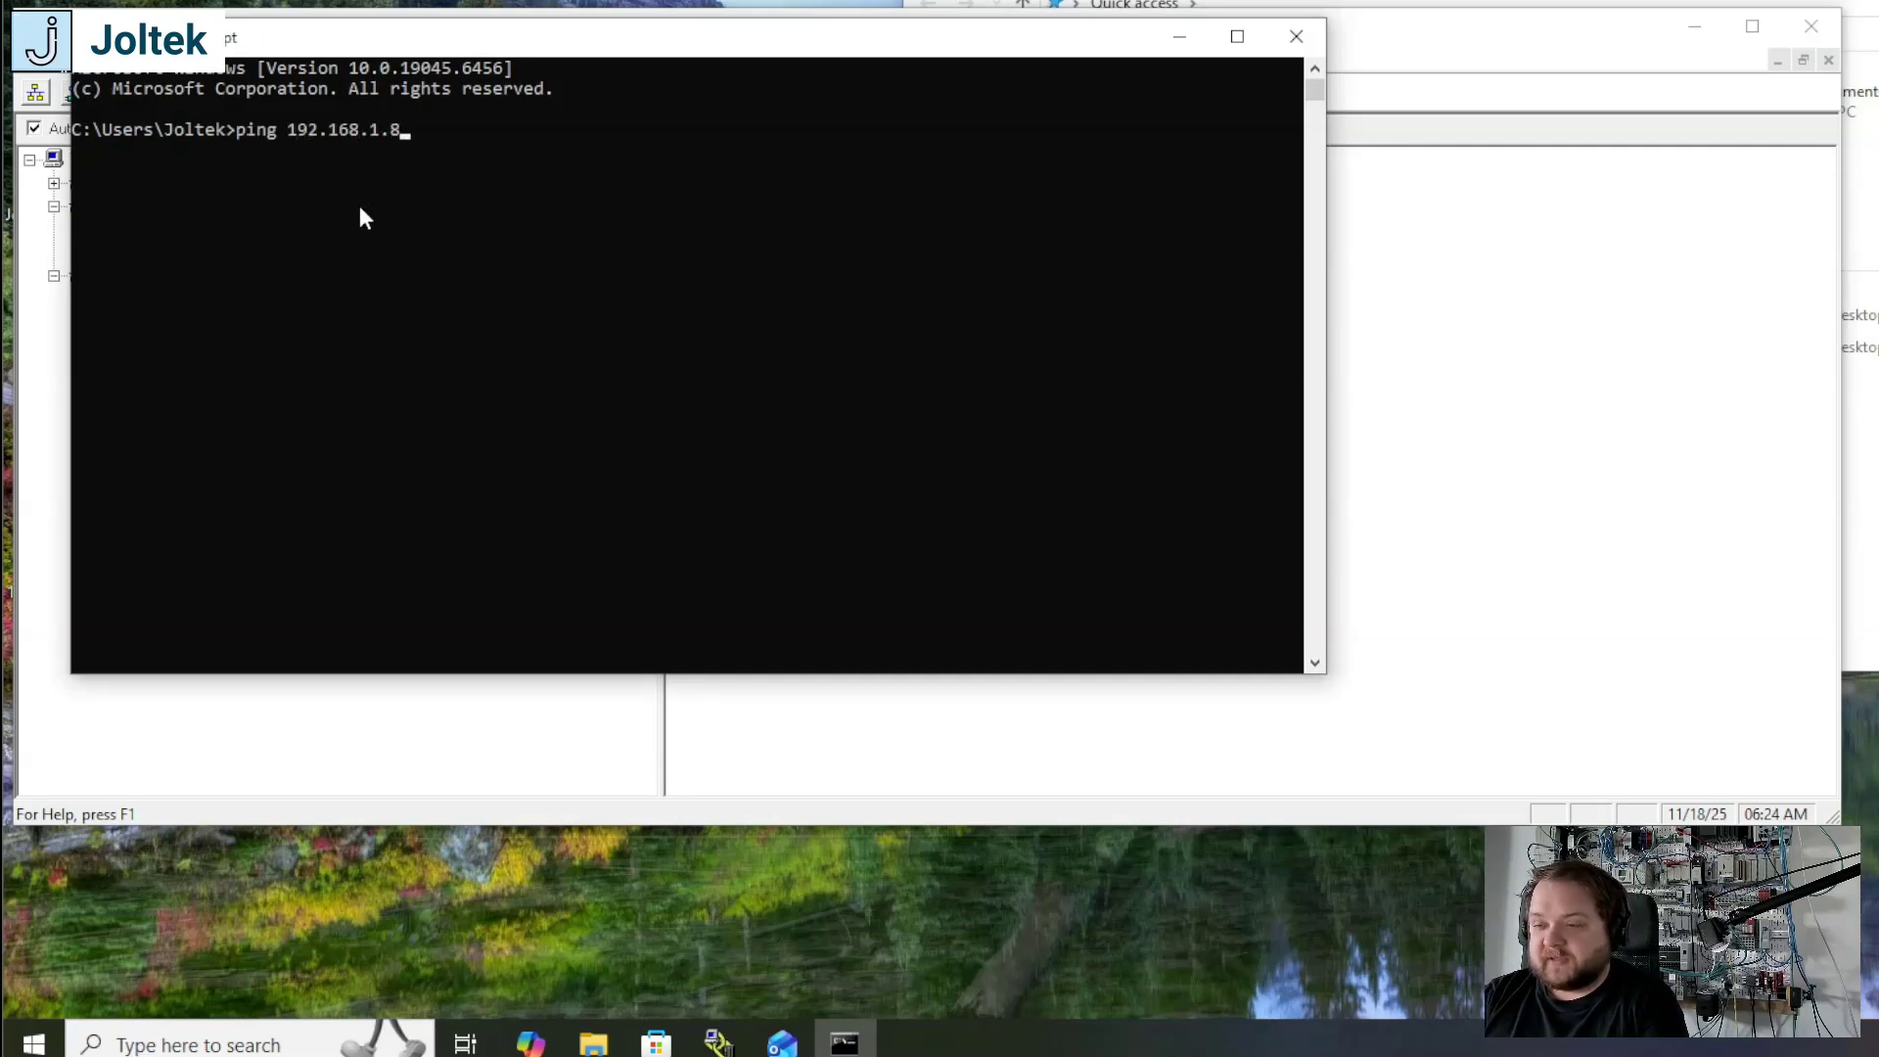
pyautogui.press('BackSpace')
pyautogui.write('70')
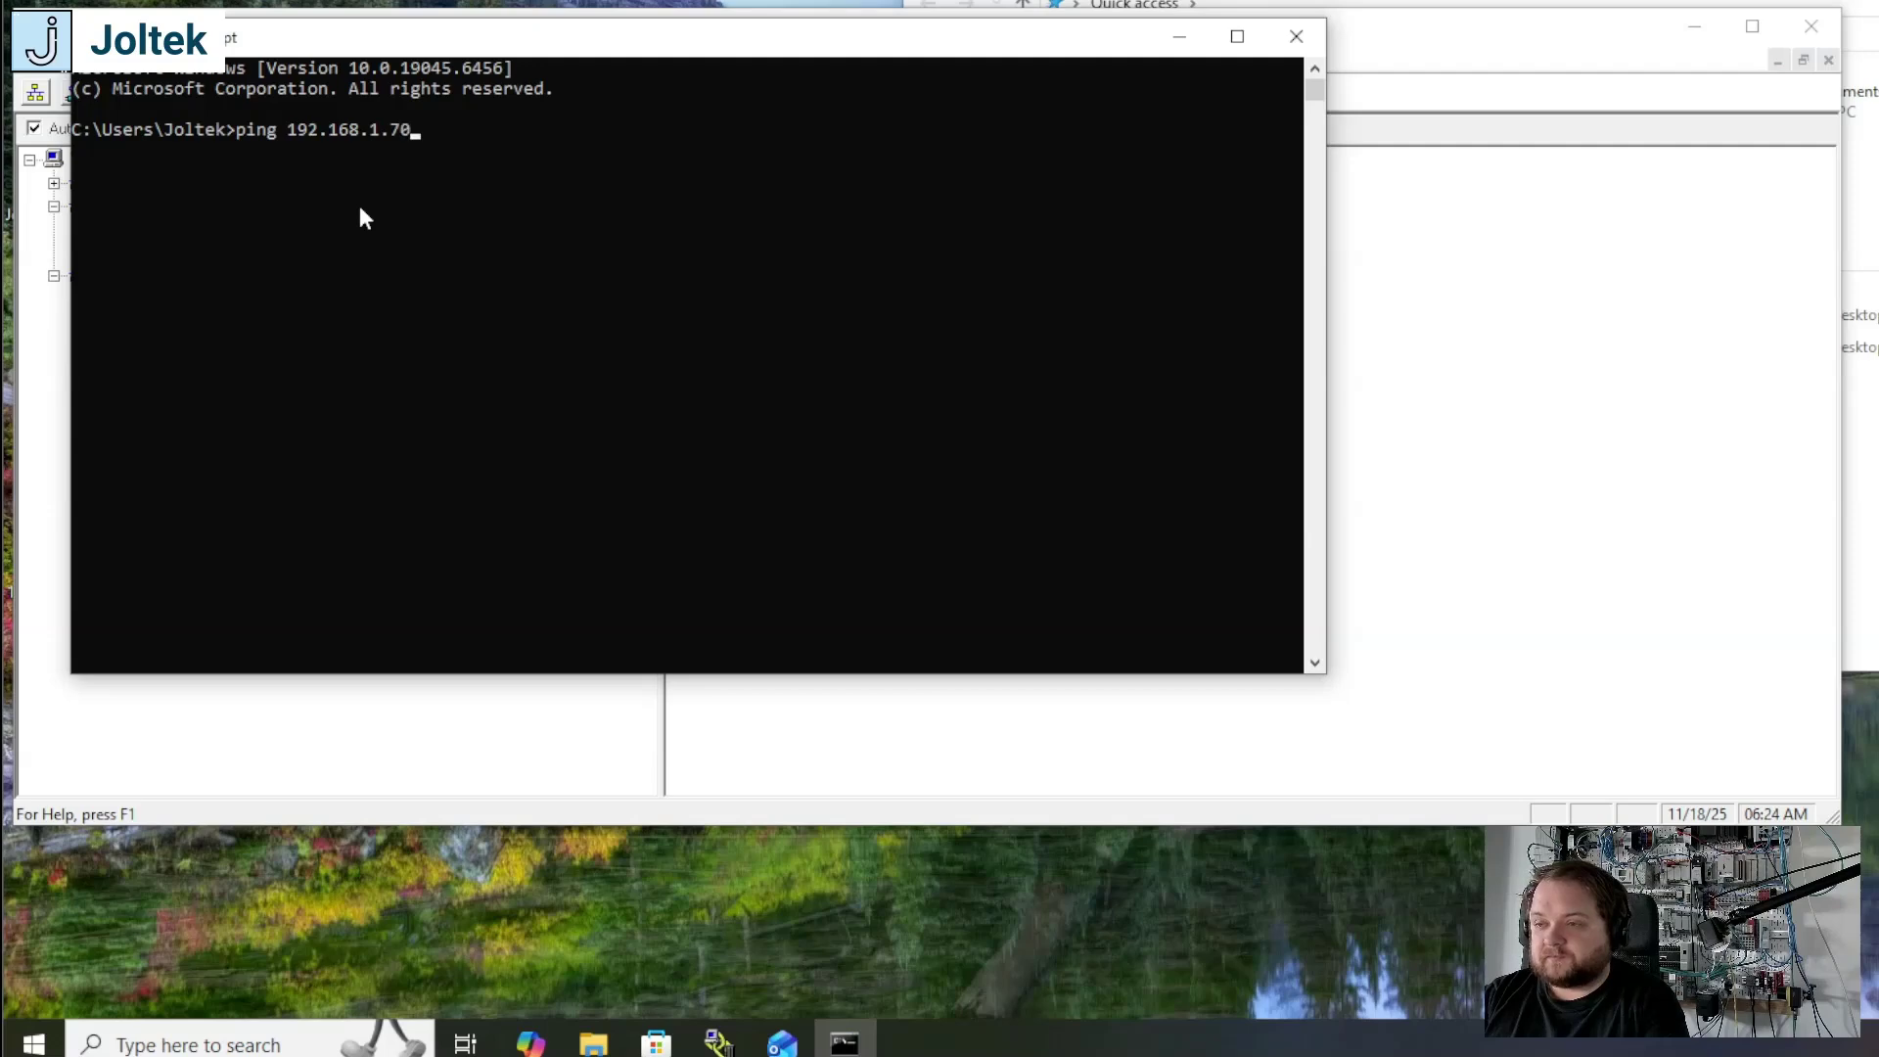
pyautogui.press('Return')
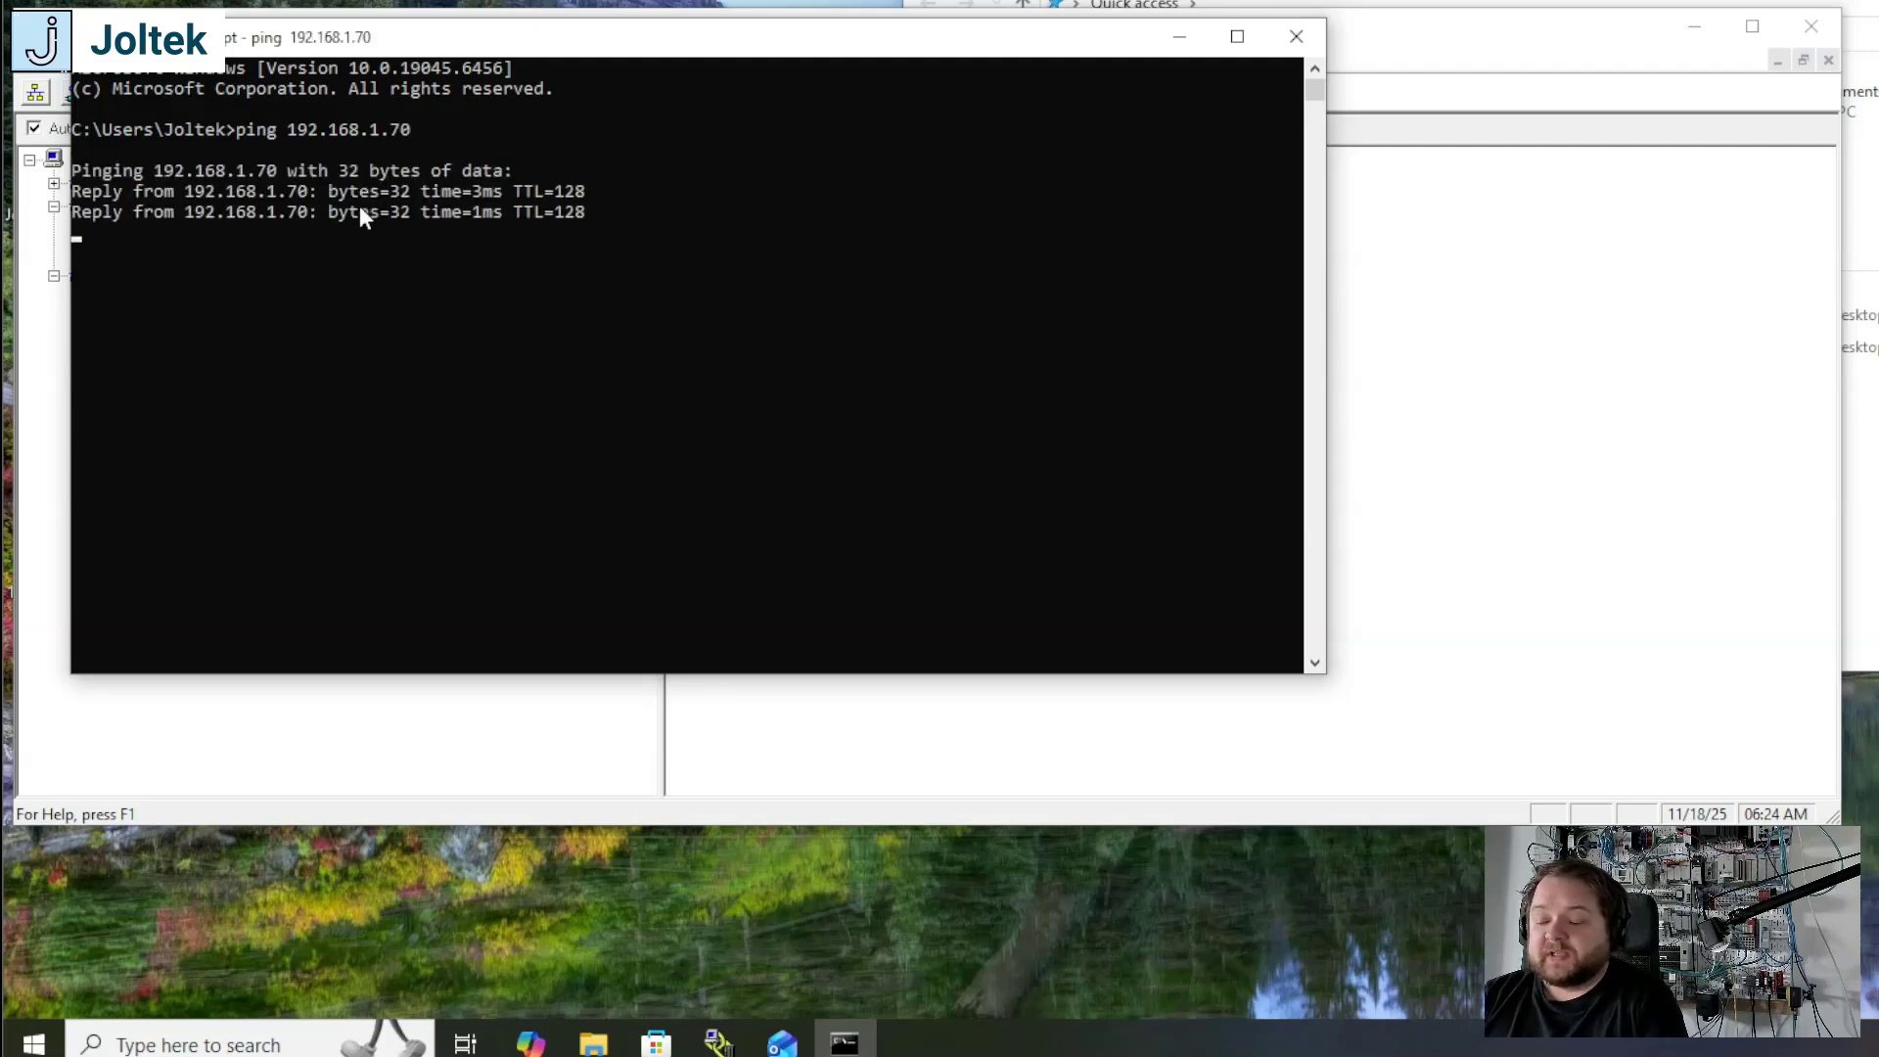
pyautogui.press('Return')
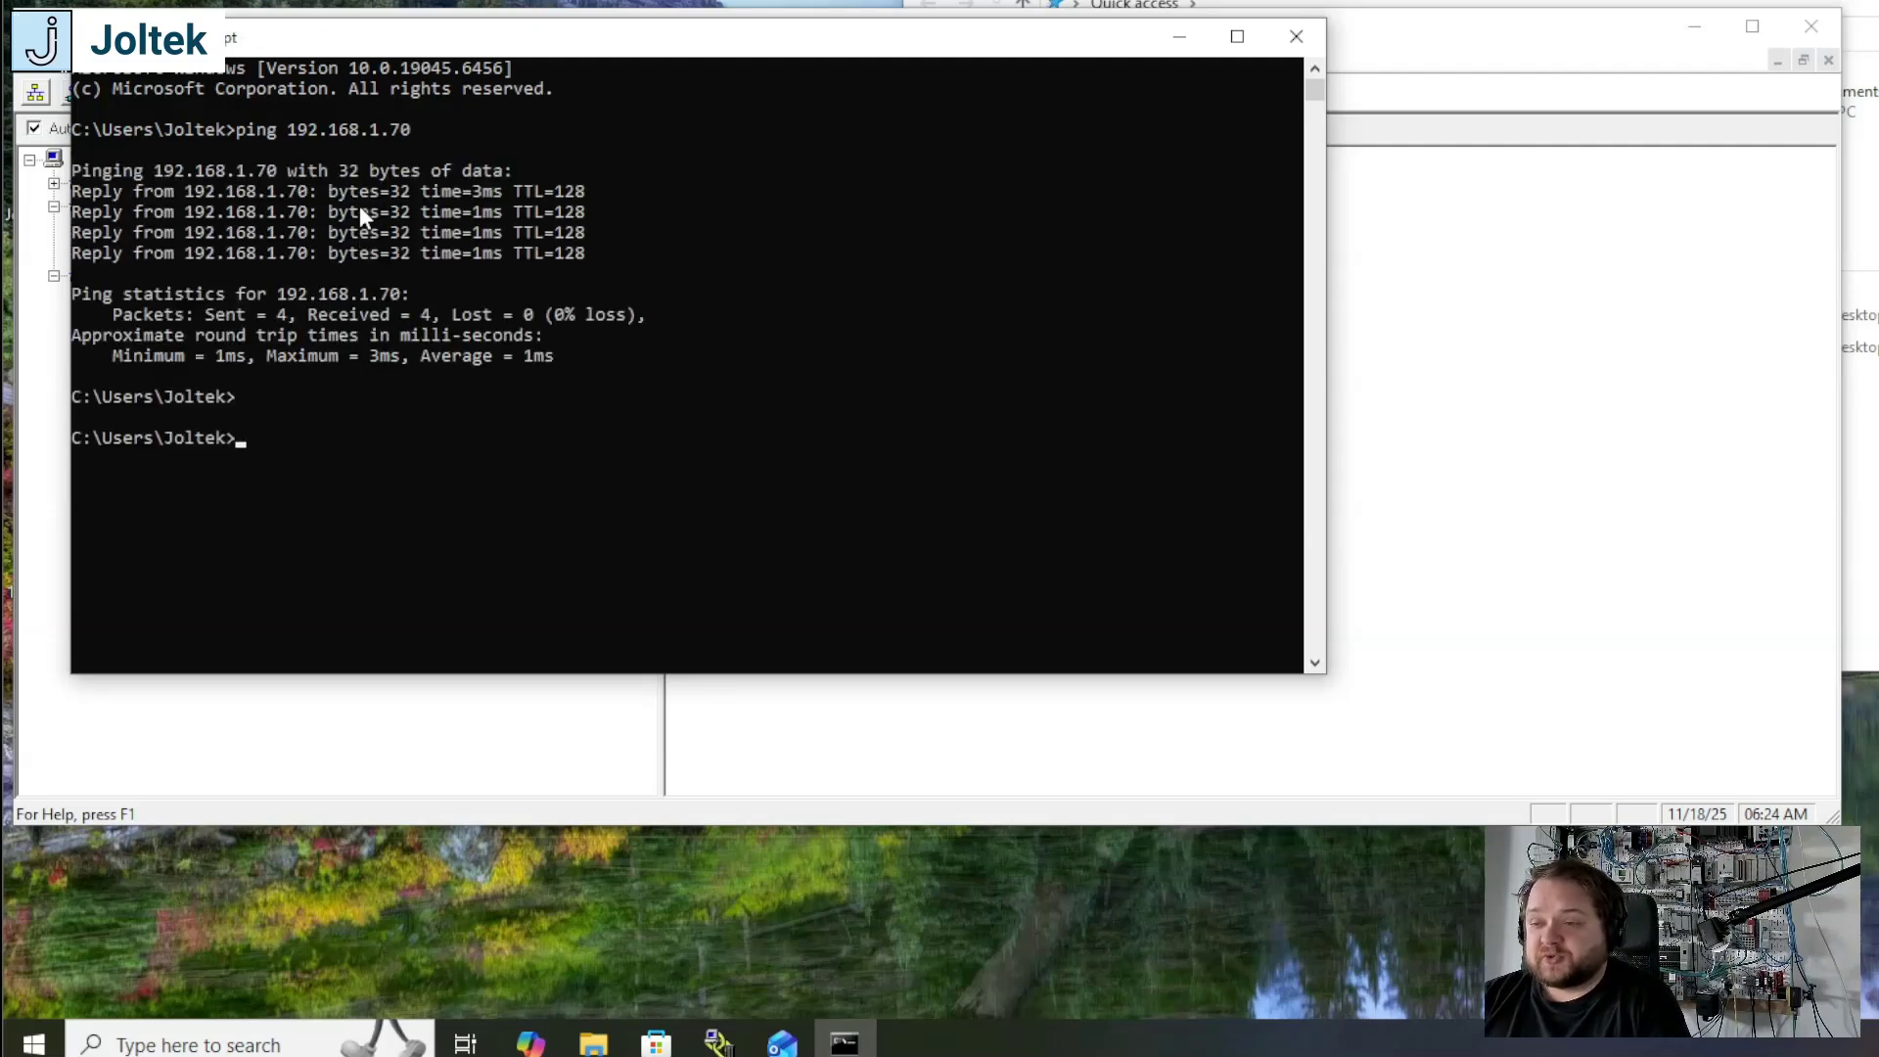
# Step: Ping the controller at 192.168.1.5 and move the Command Prompt window clear of the RSLinx device tree
pyautogui.press('Up')
pyautogui.press('BackSpace')
pyautogui.press('BackSpace')
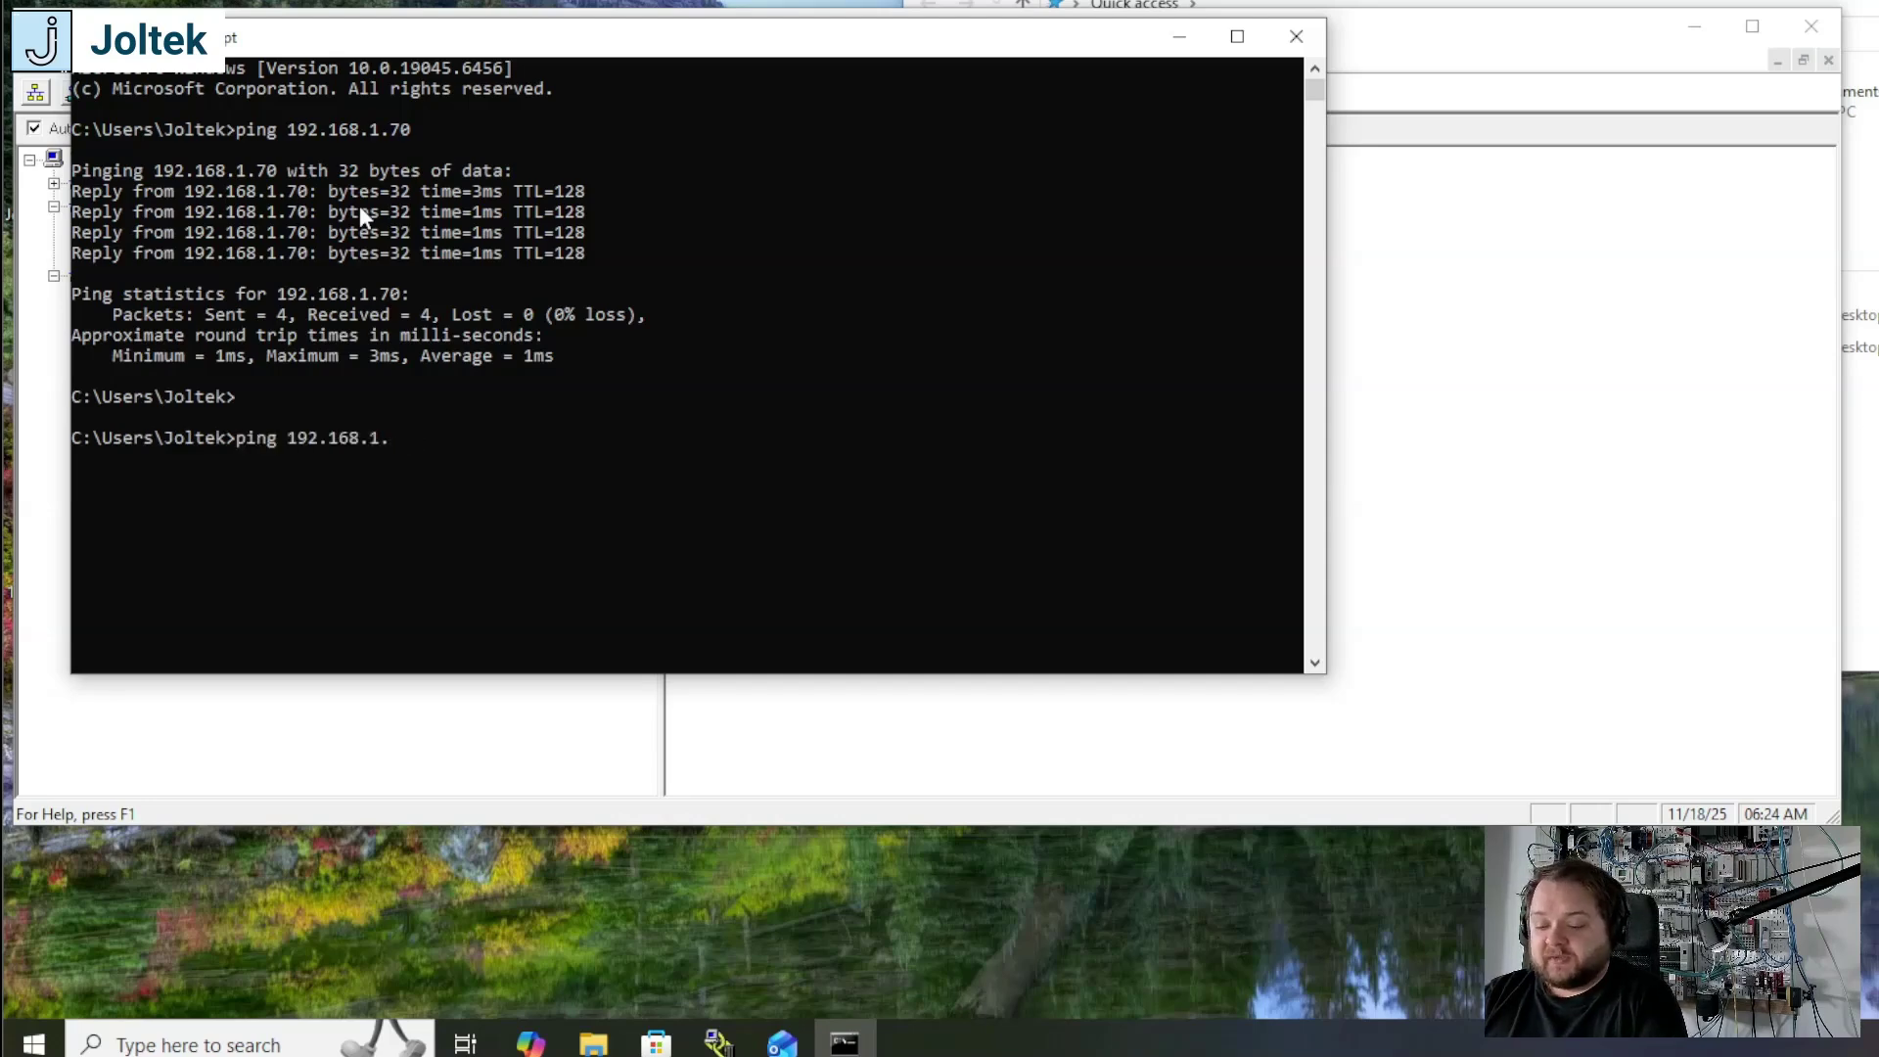
pyautogui.write('5')
pyautogui.press('Return')
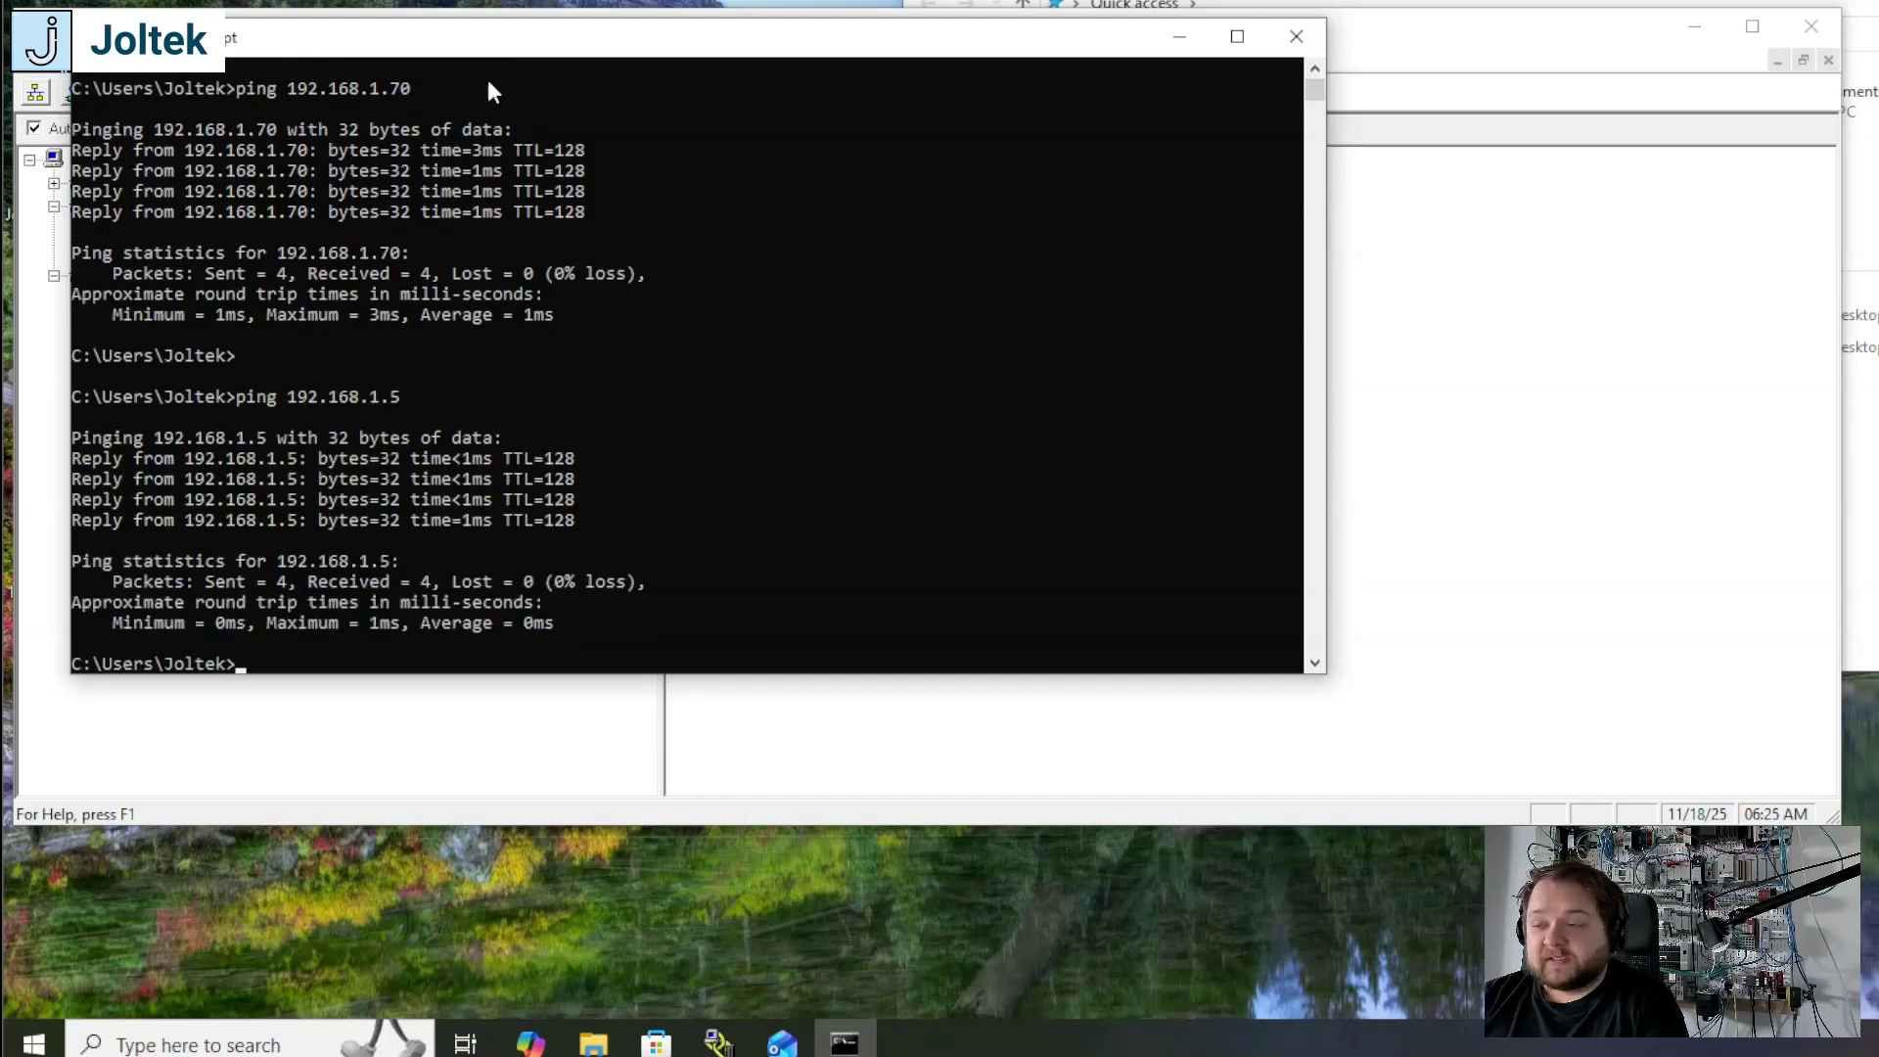
pyautogui.moveTo(558, 50); pyautogui.dragTo(1240, 137)
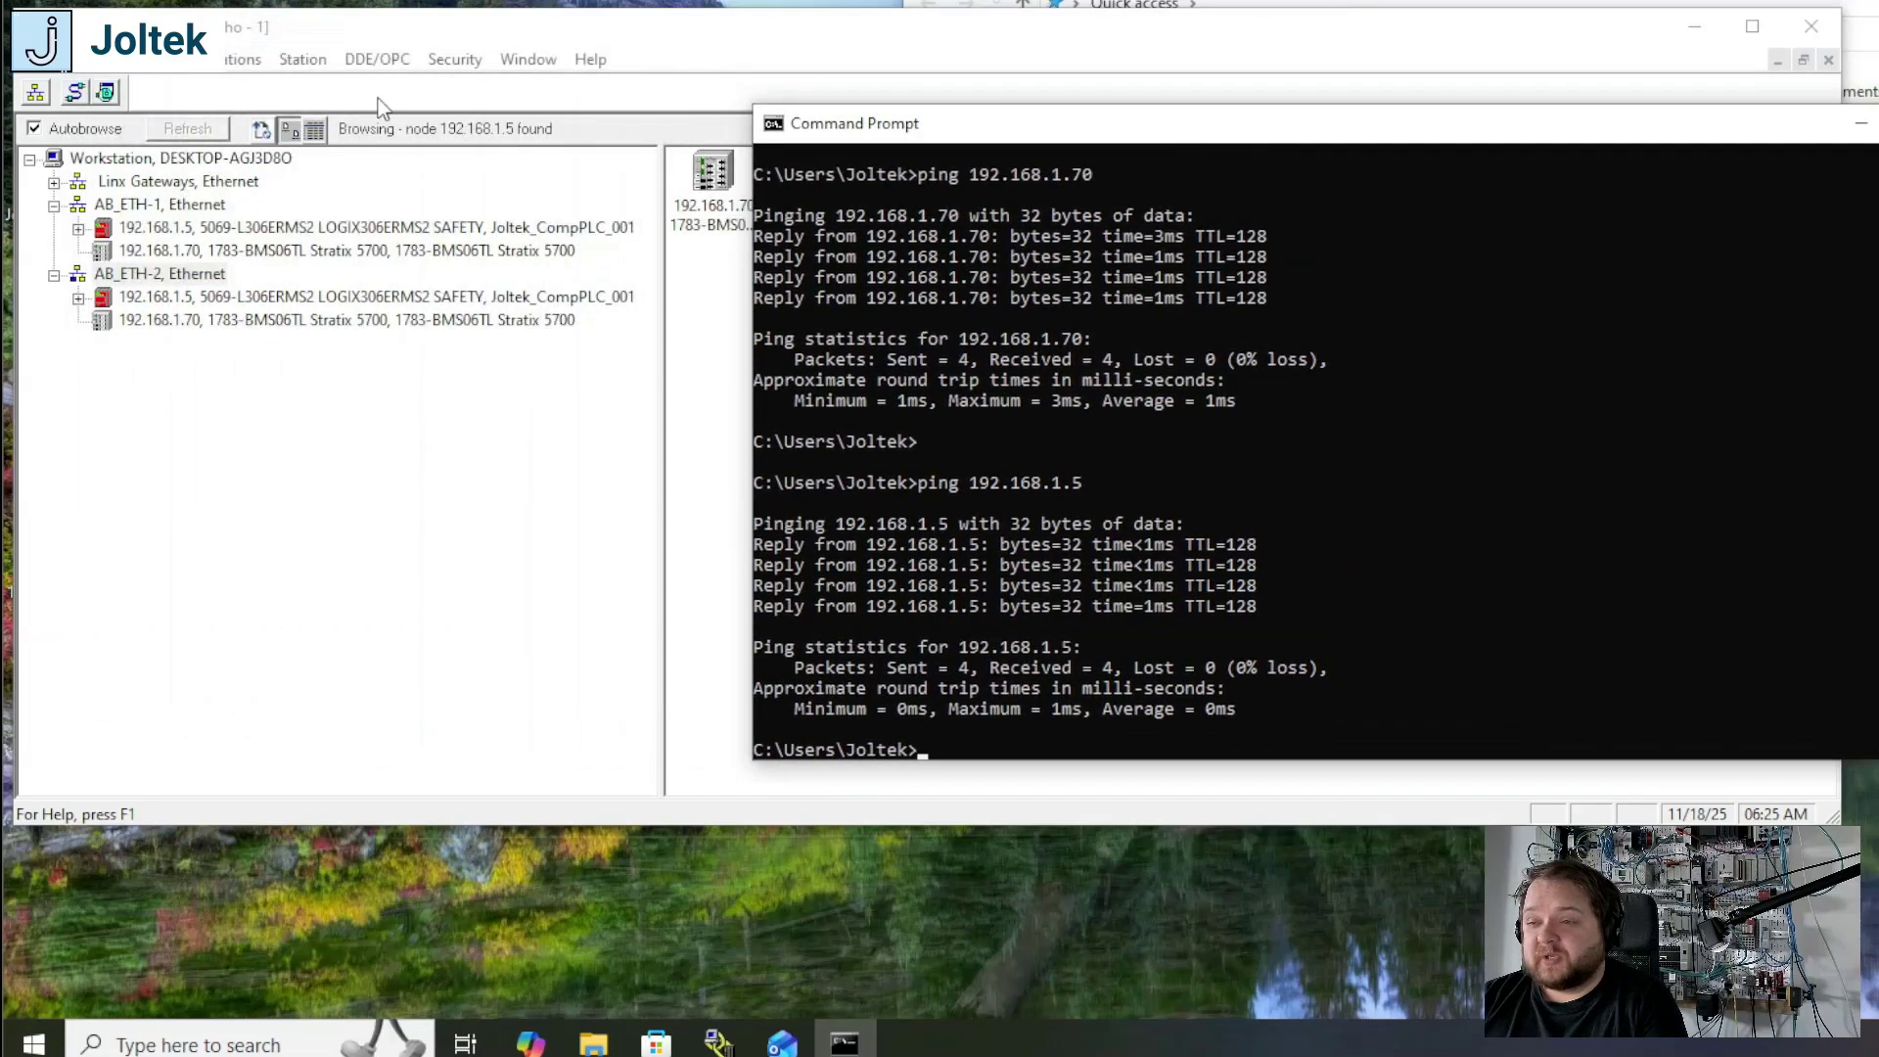
pyautogui.moveTo(1126, 125); pyautogui.dragTo(1259, 151)
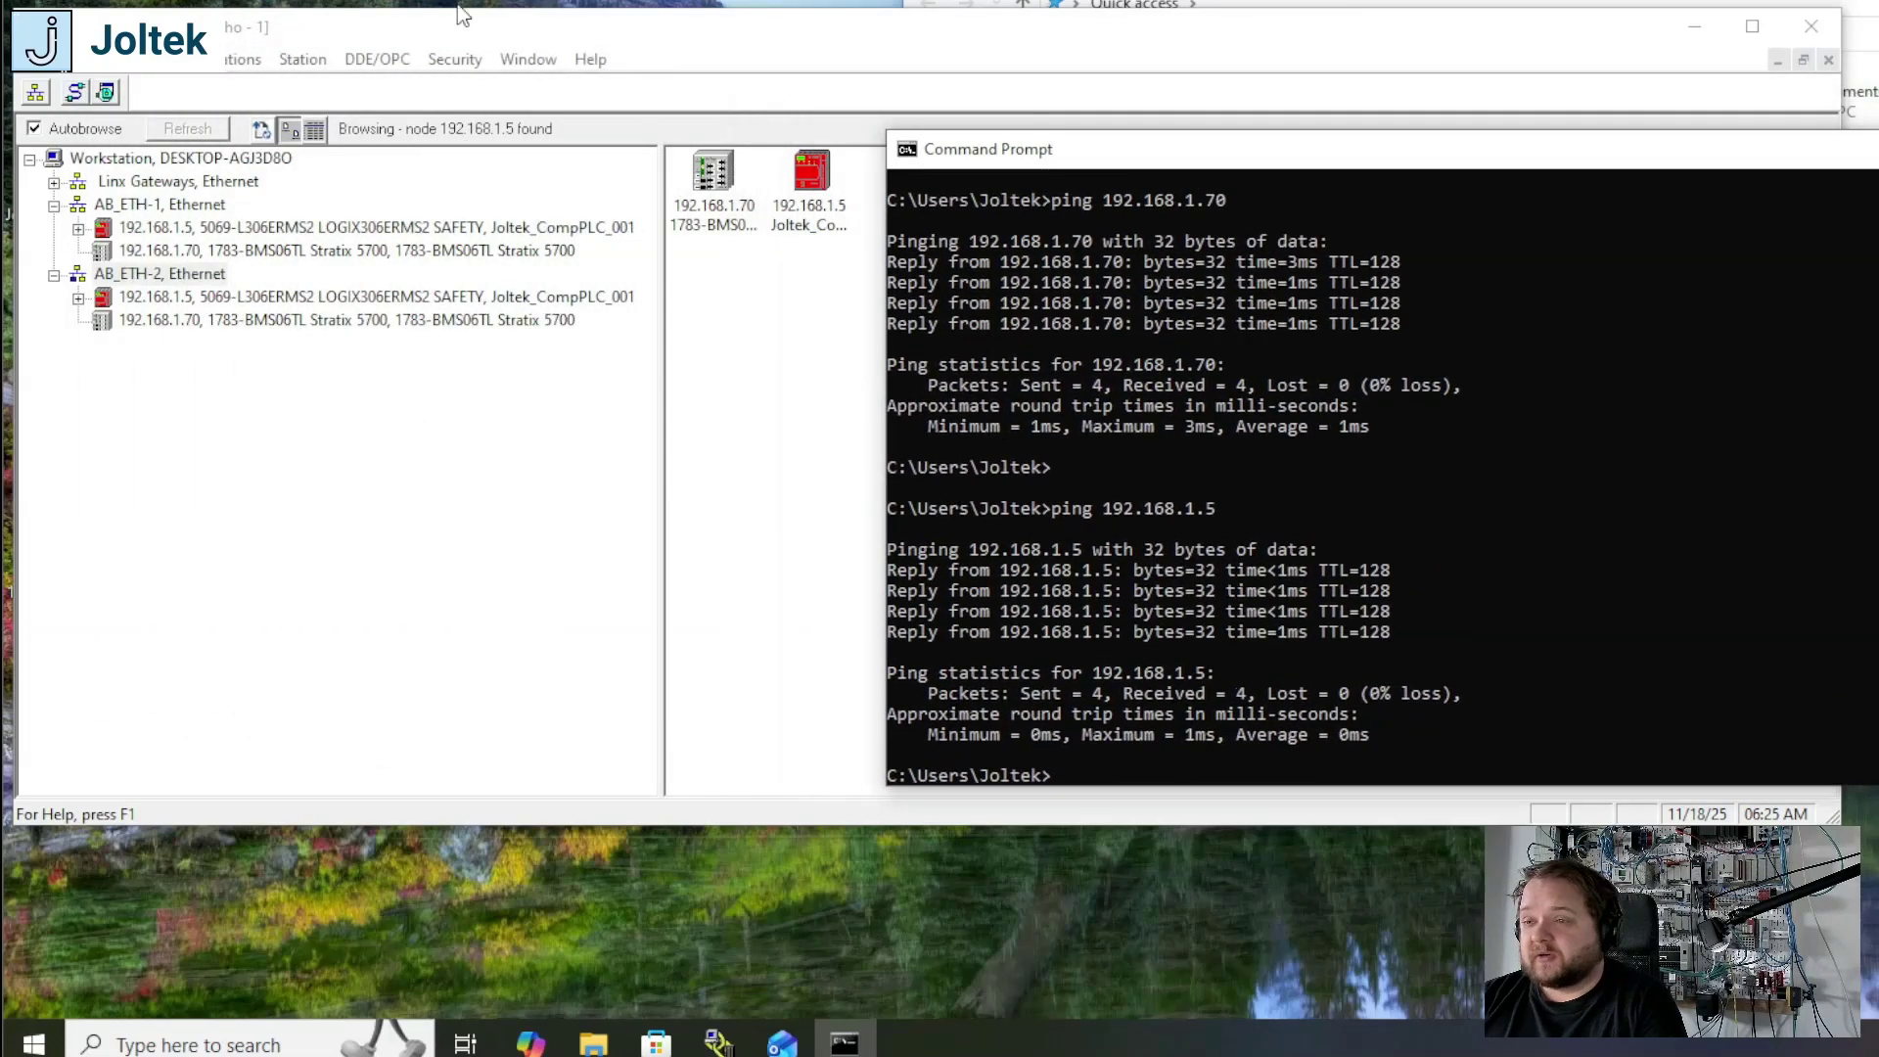
# Step: Find and launch Studio 5000
pyautogui.click(186, 1043)
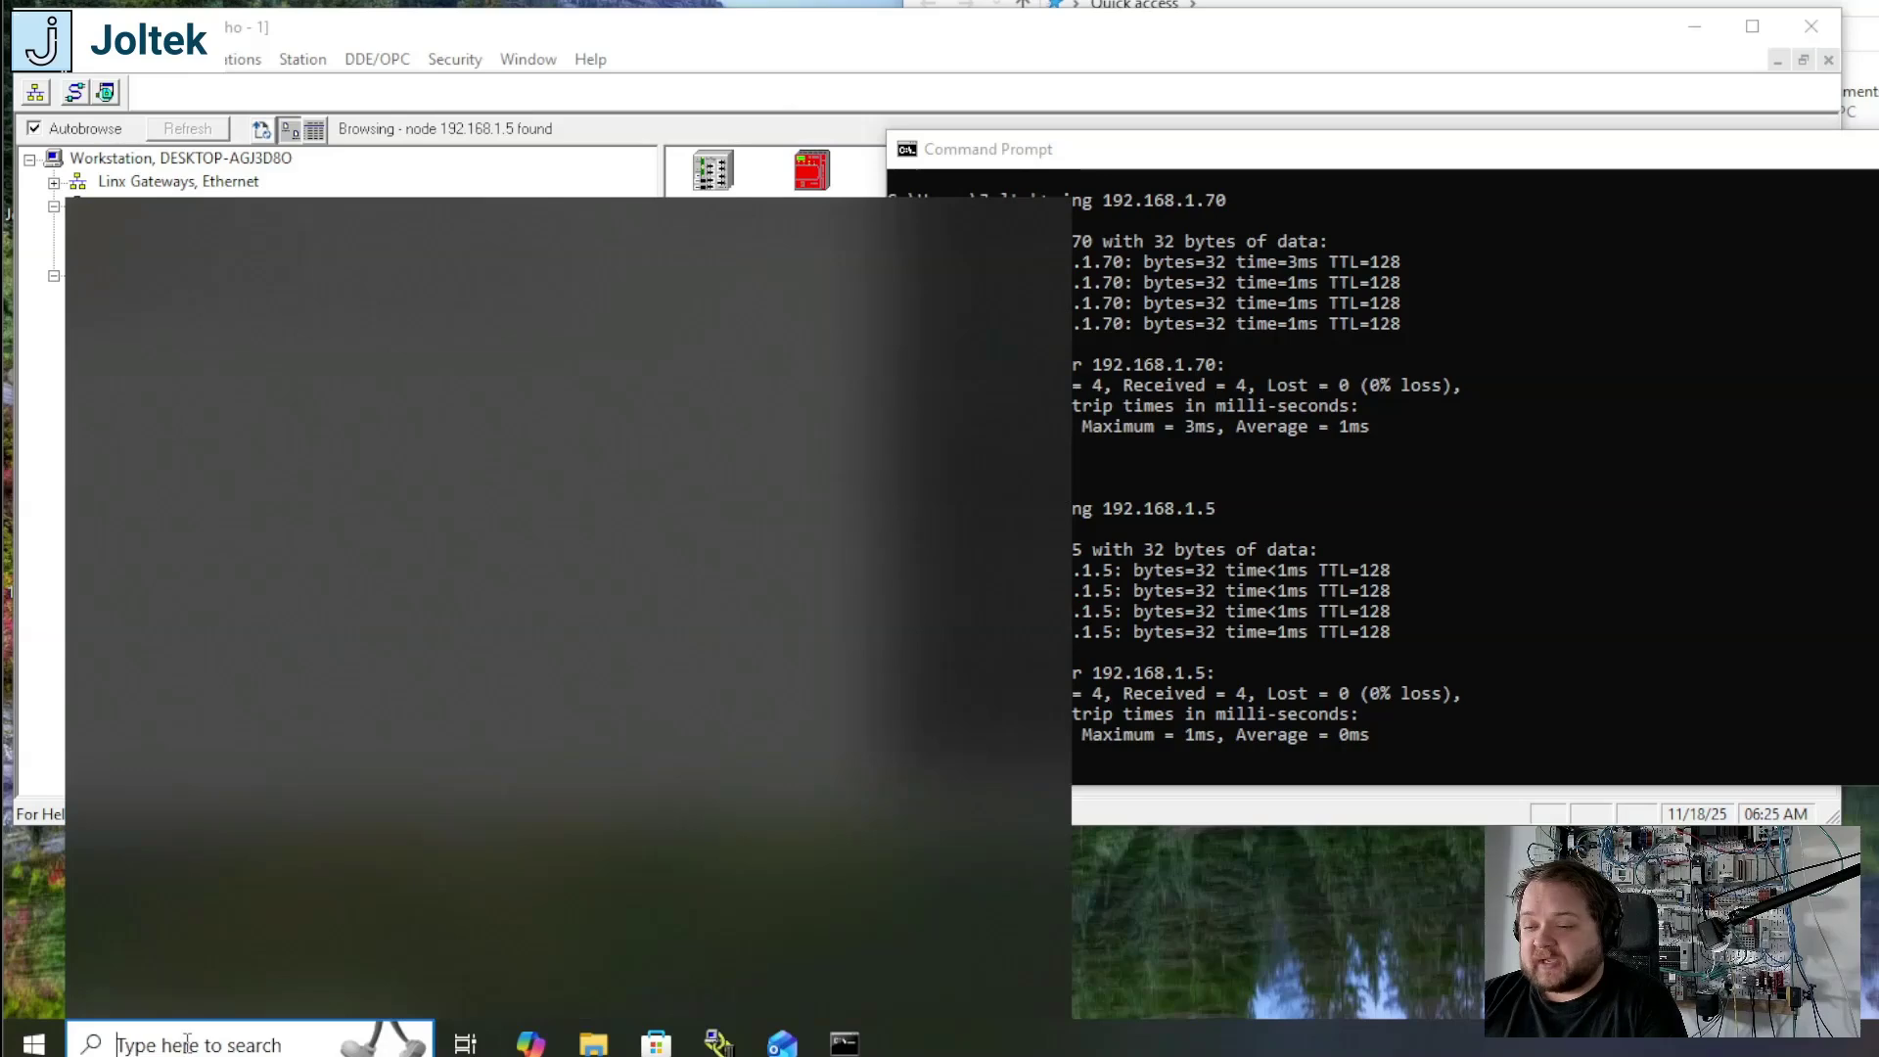
pyautogui.write('studio 5000')
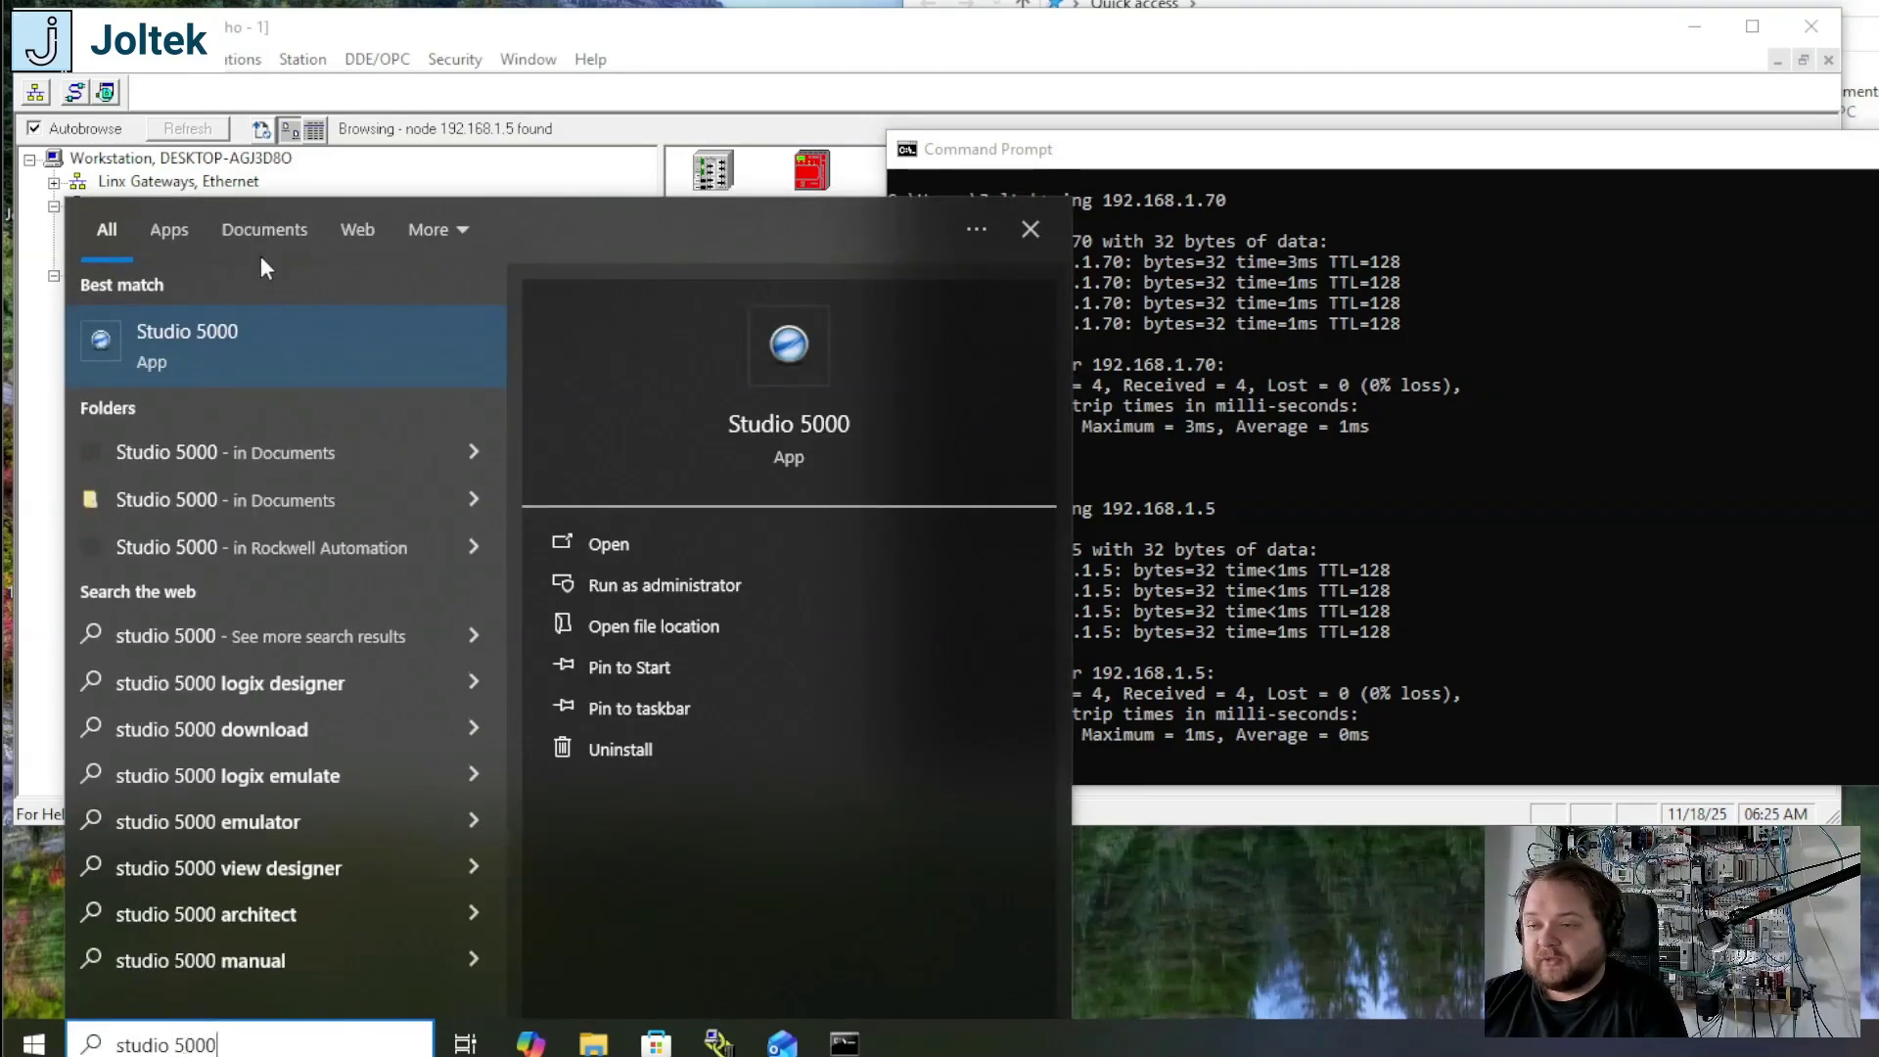
pyautogui.click(260, 363)
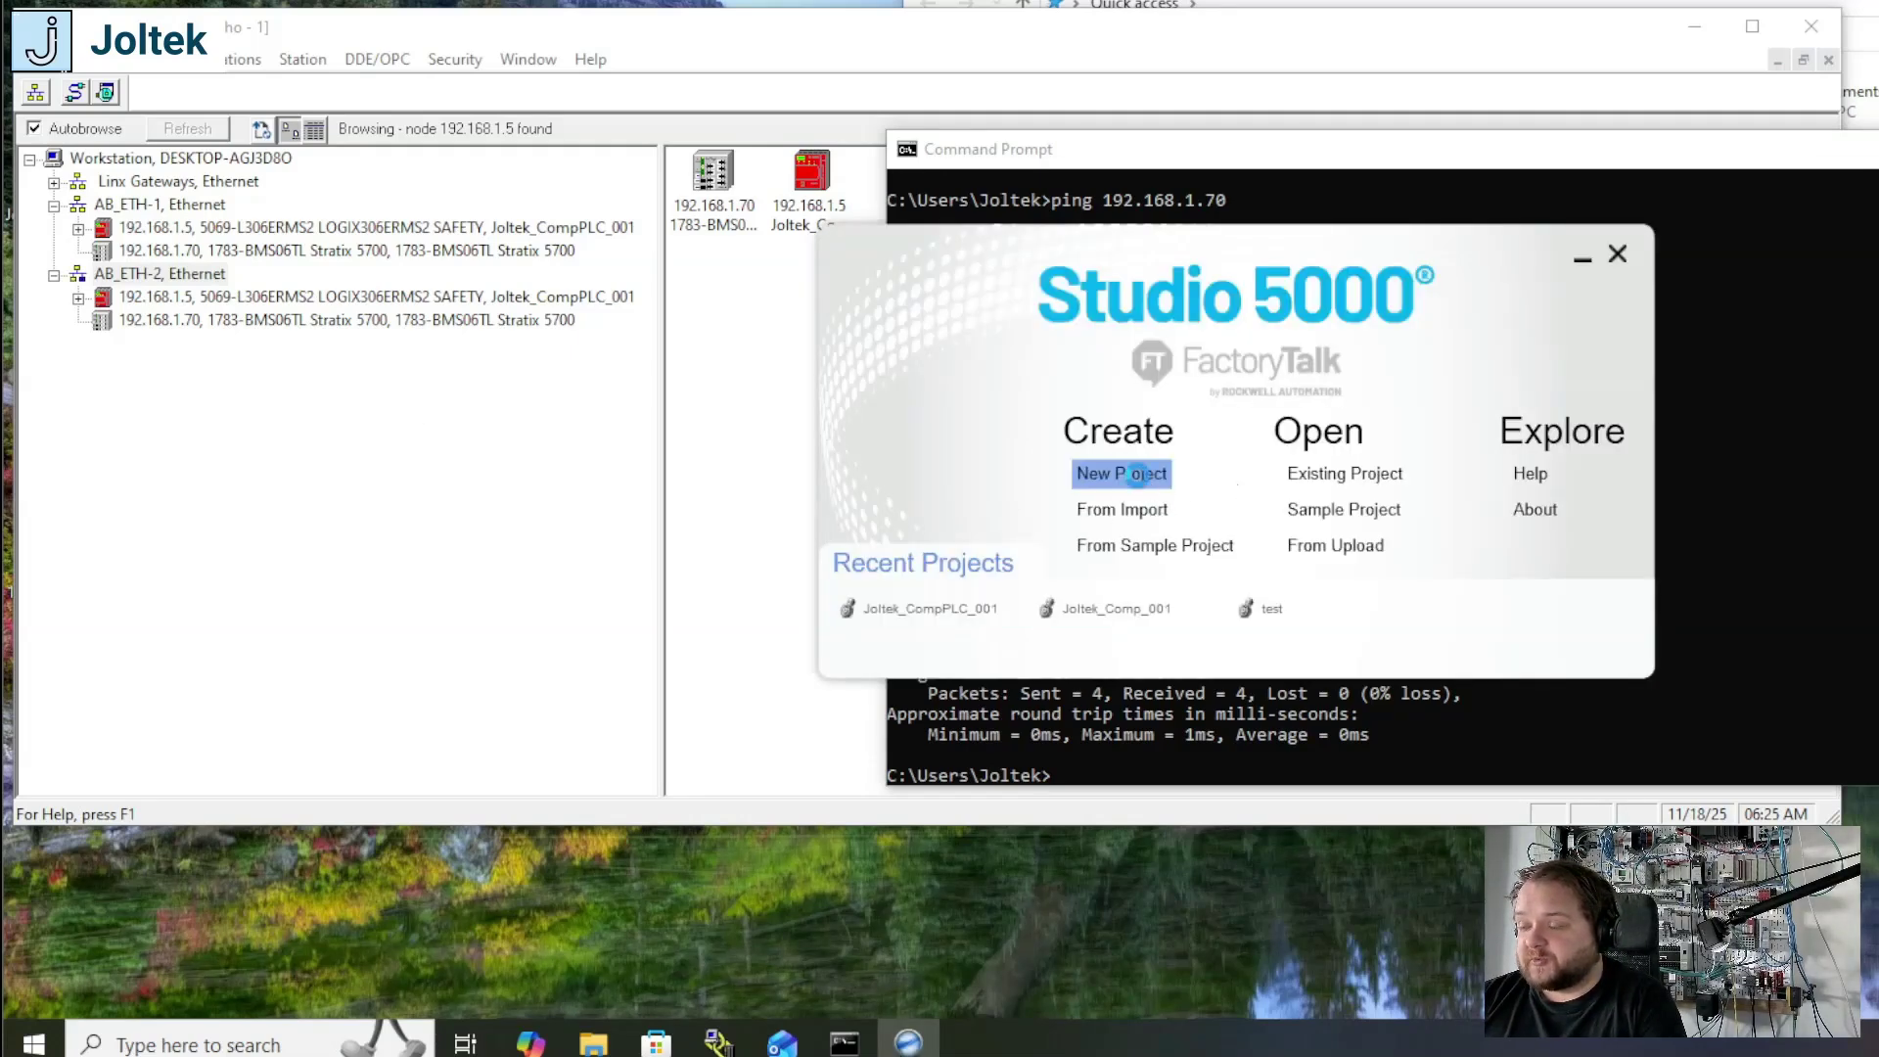
# Step: Create a new Logix project named Joltek002 for the 5069-L306ERMS2 Compact GuardLogix 5380 safety controller, using revision 34
pyautogui.click(1135, 474)
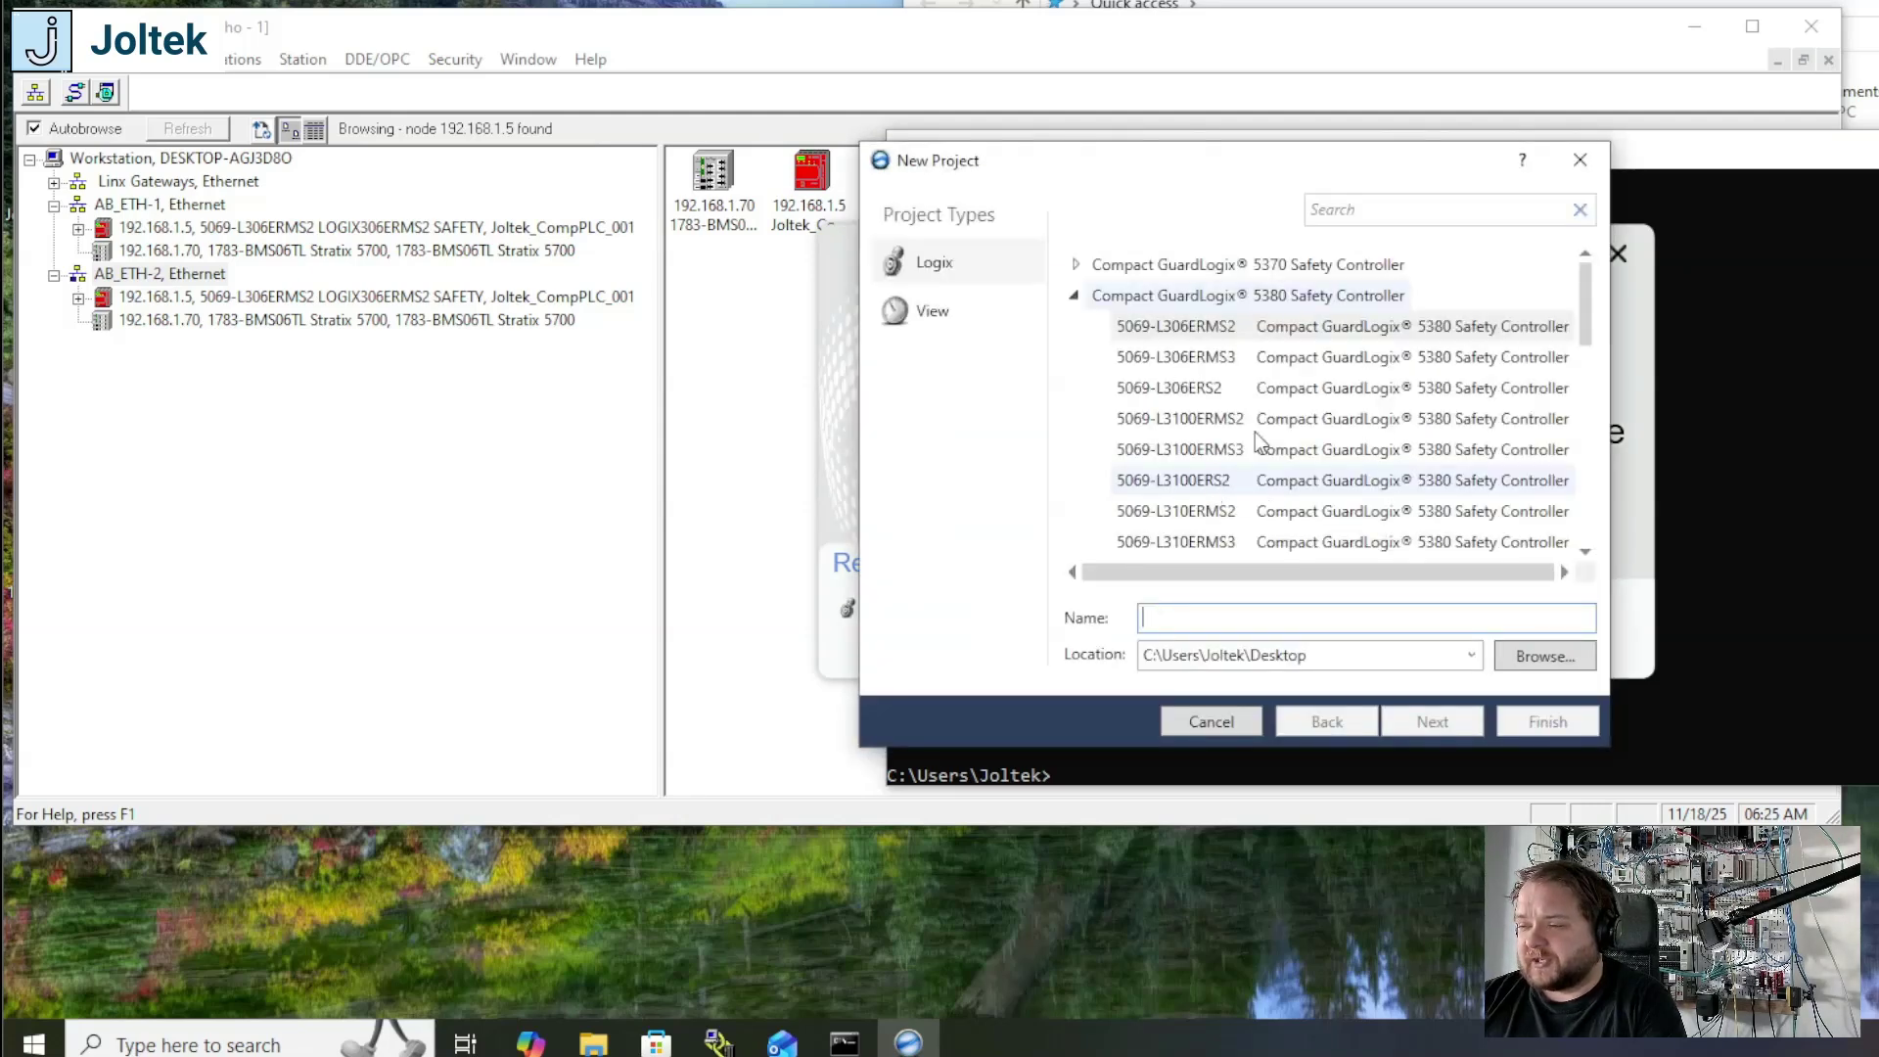
pyautogui.click(1240, 332)
pyautogui.click(1195, 621)
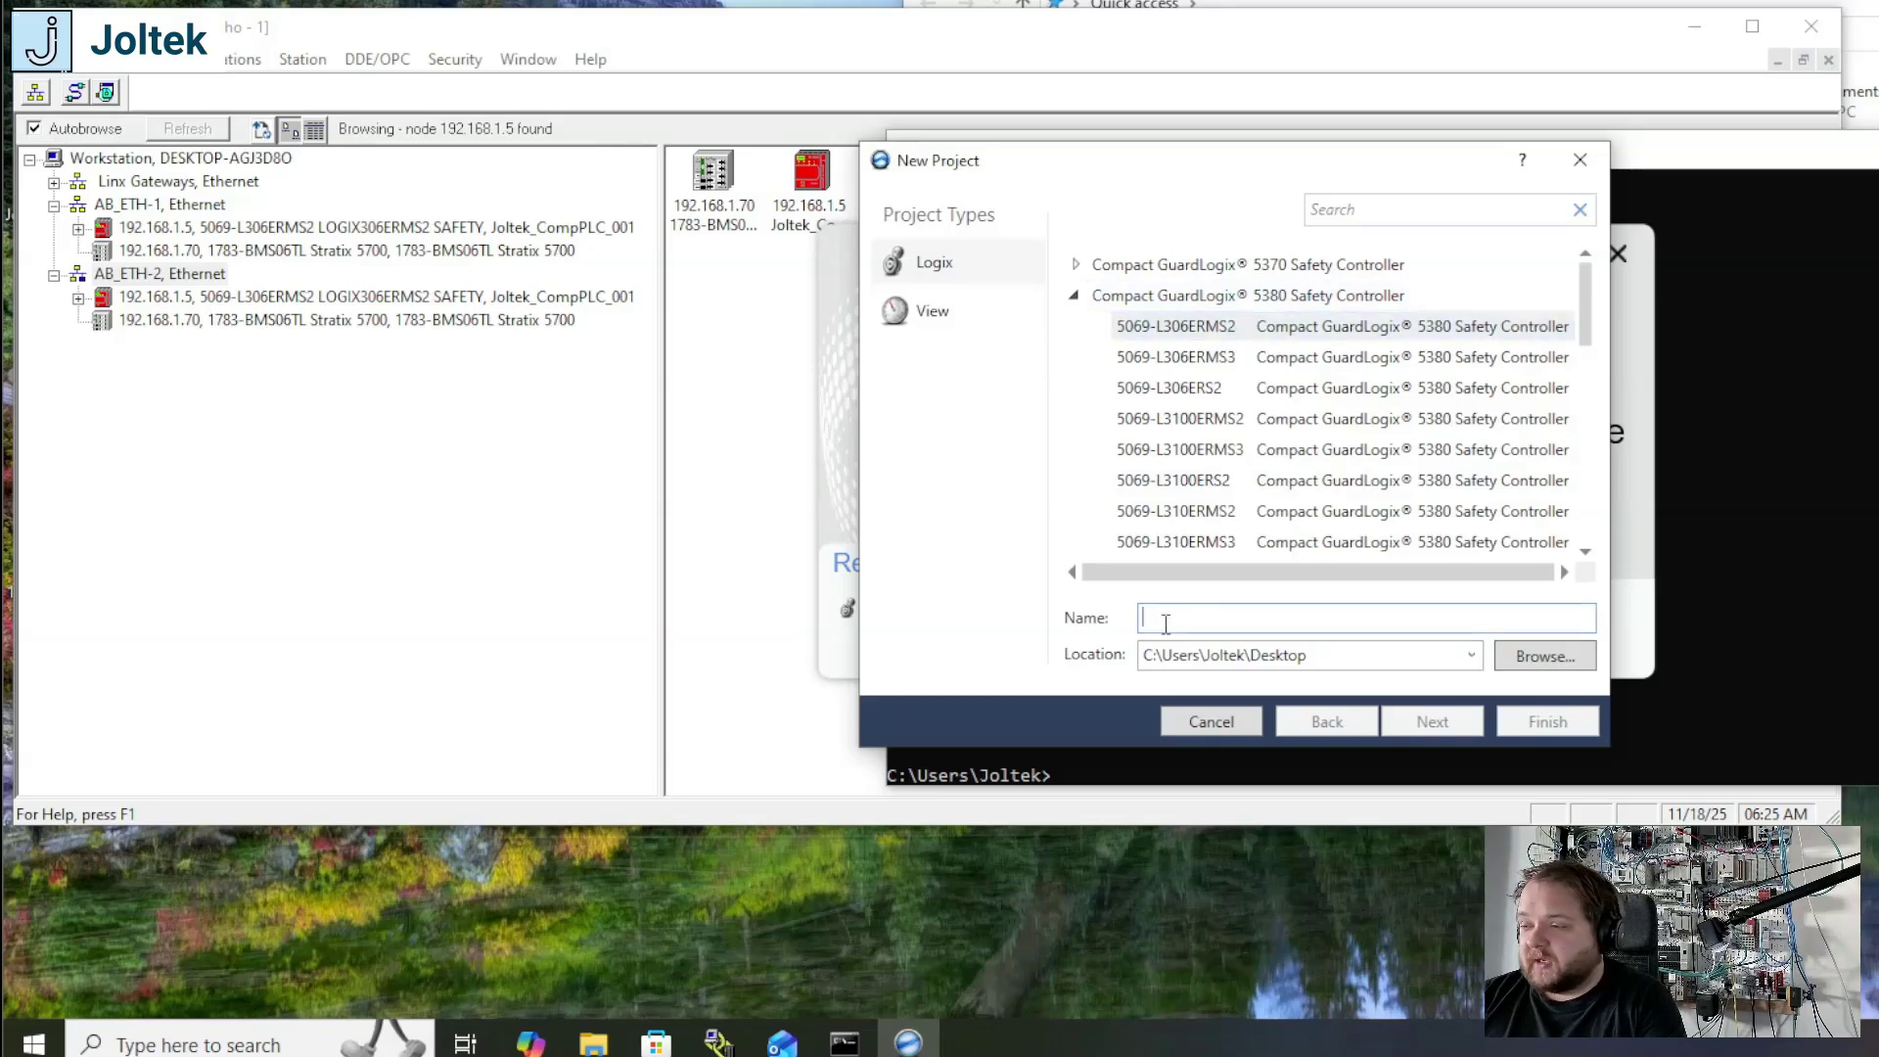
pyautogui.write('Joltek002')
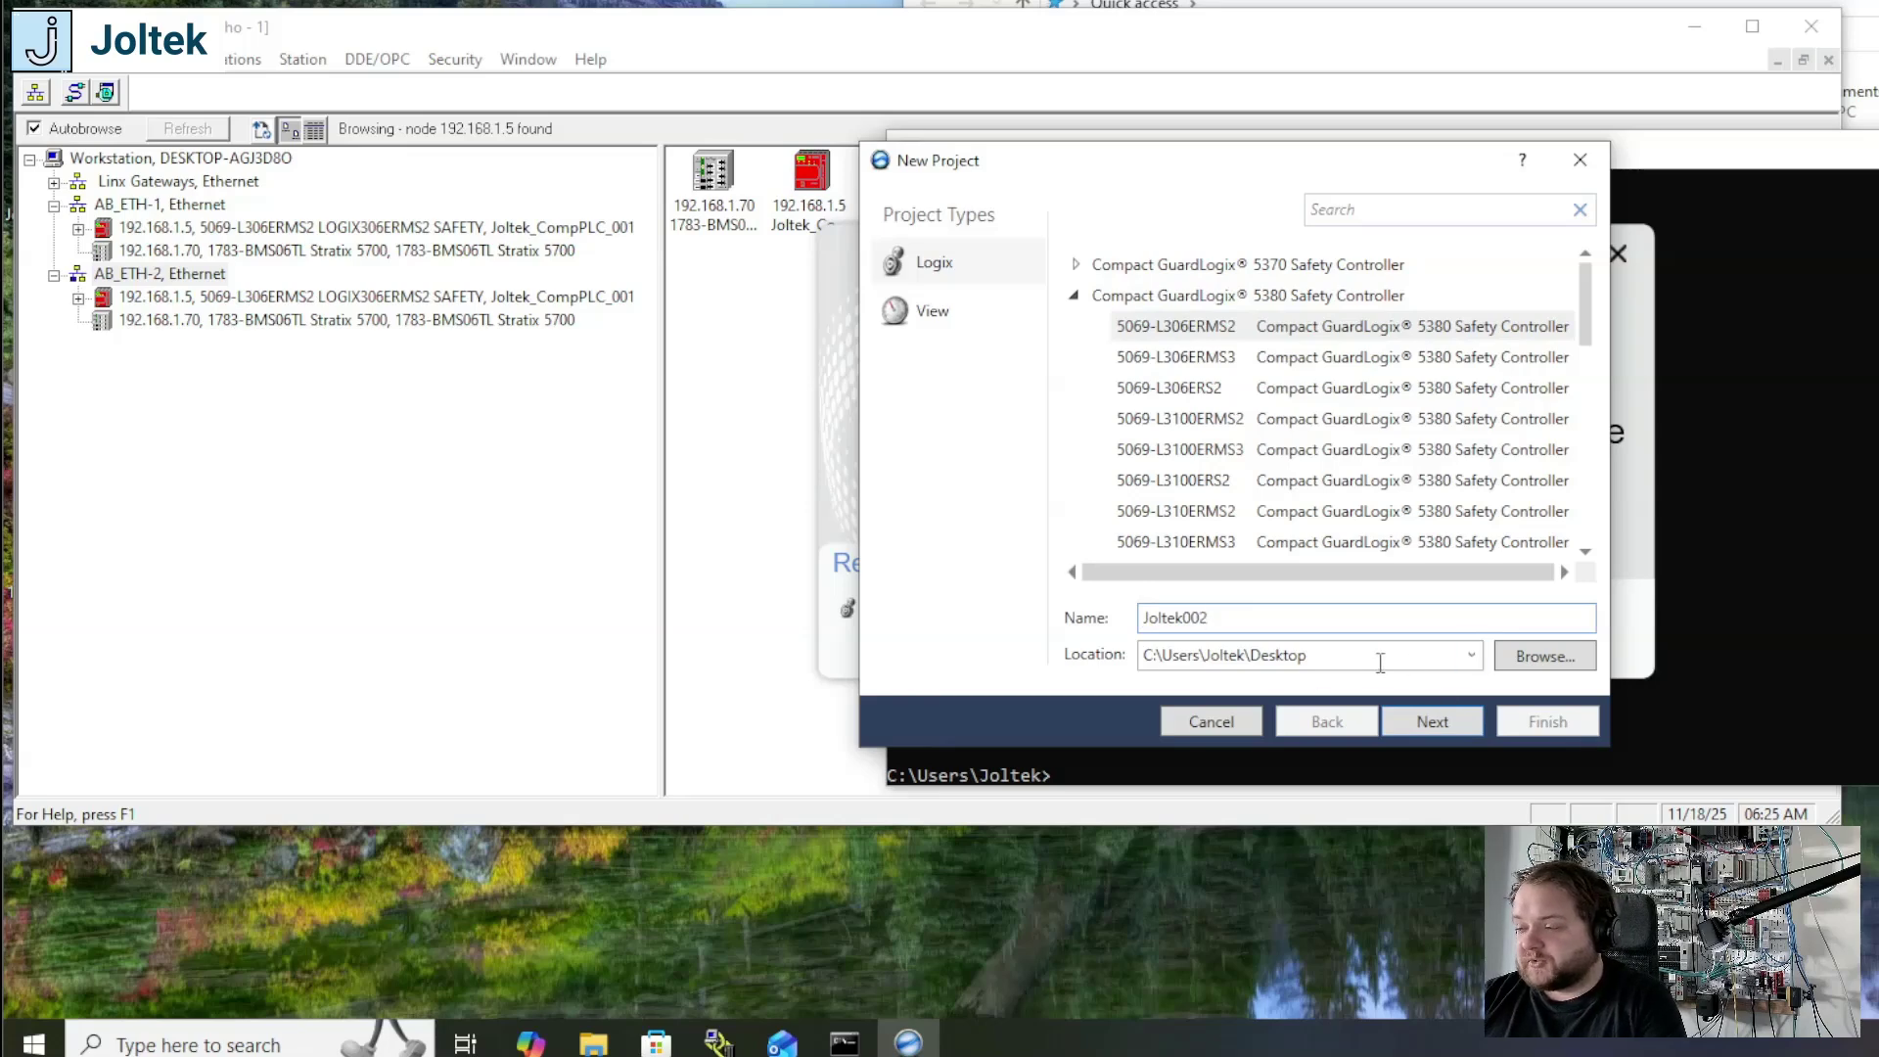
pyautogui.click(1459, 724)
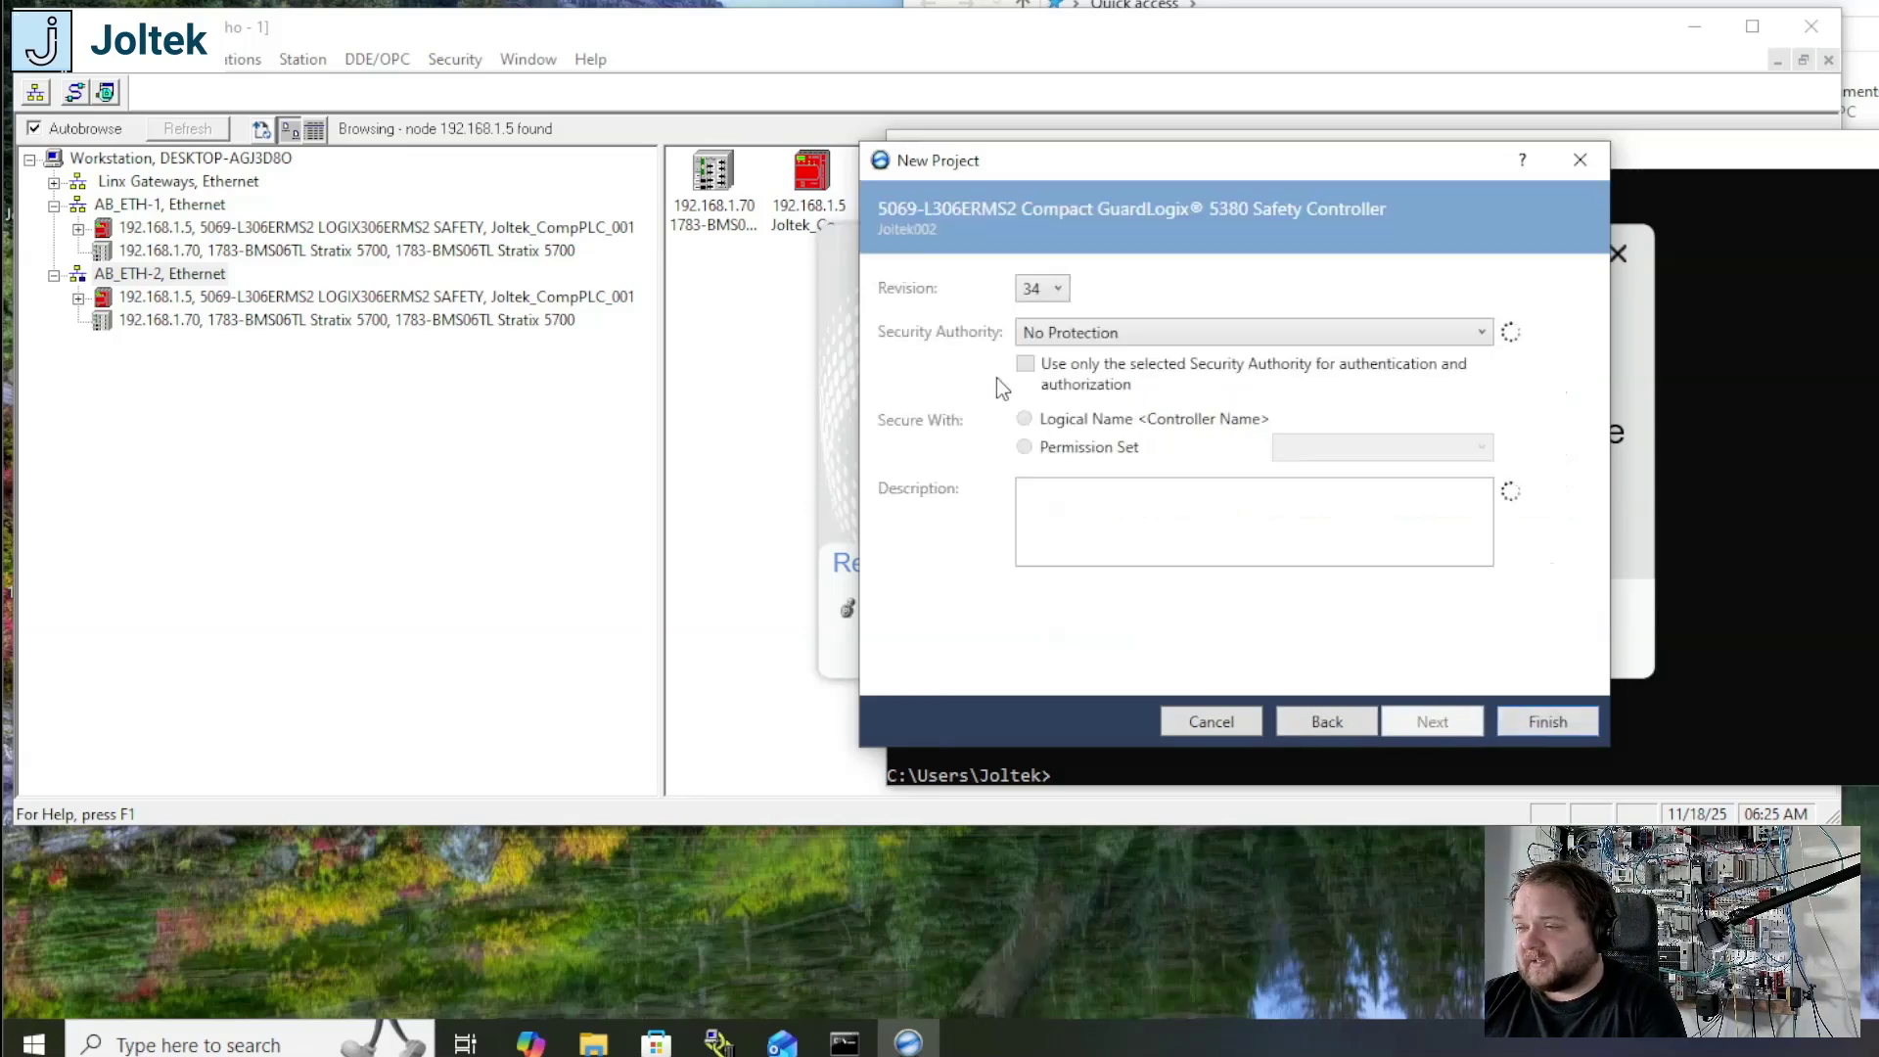
pyautogui.click(1058, 289)
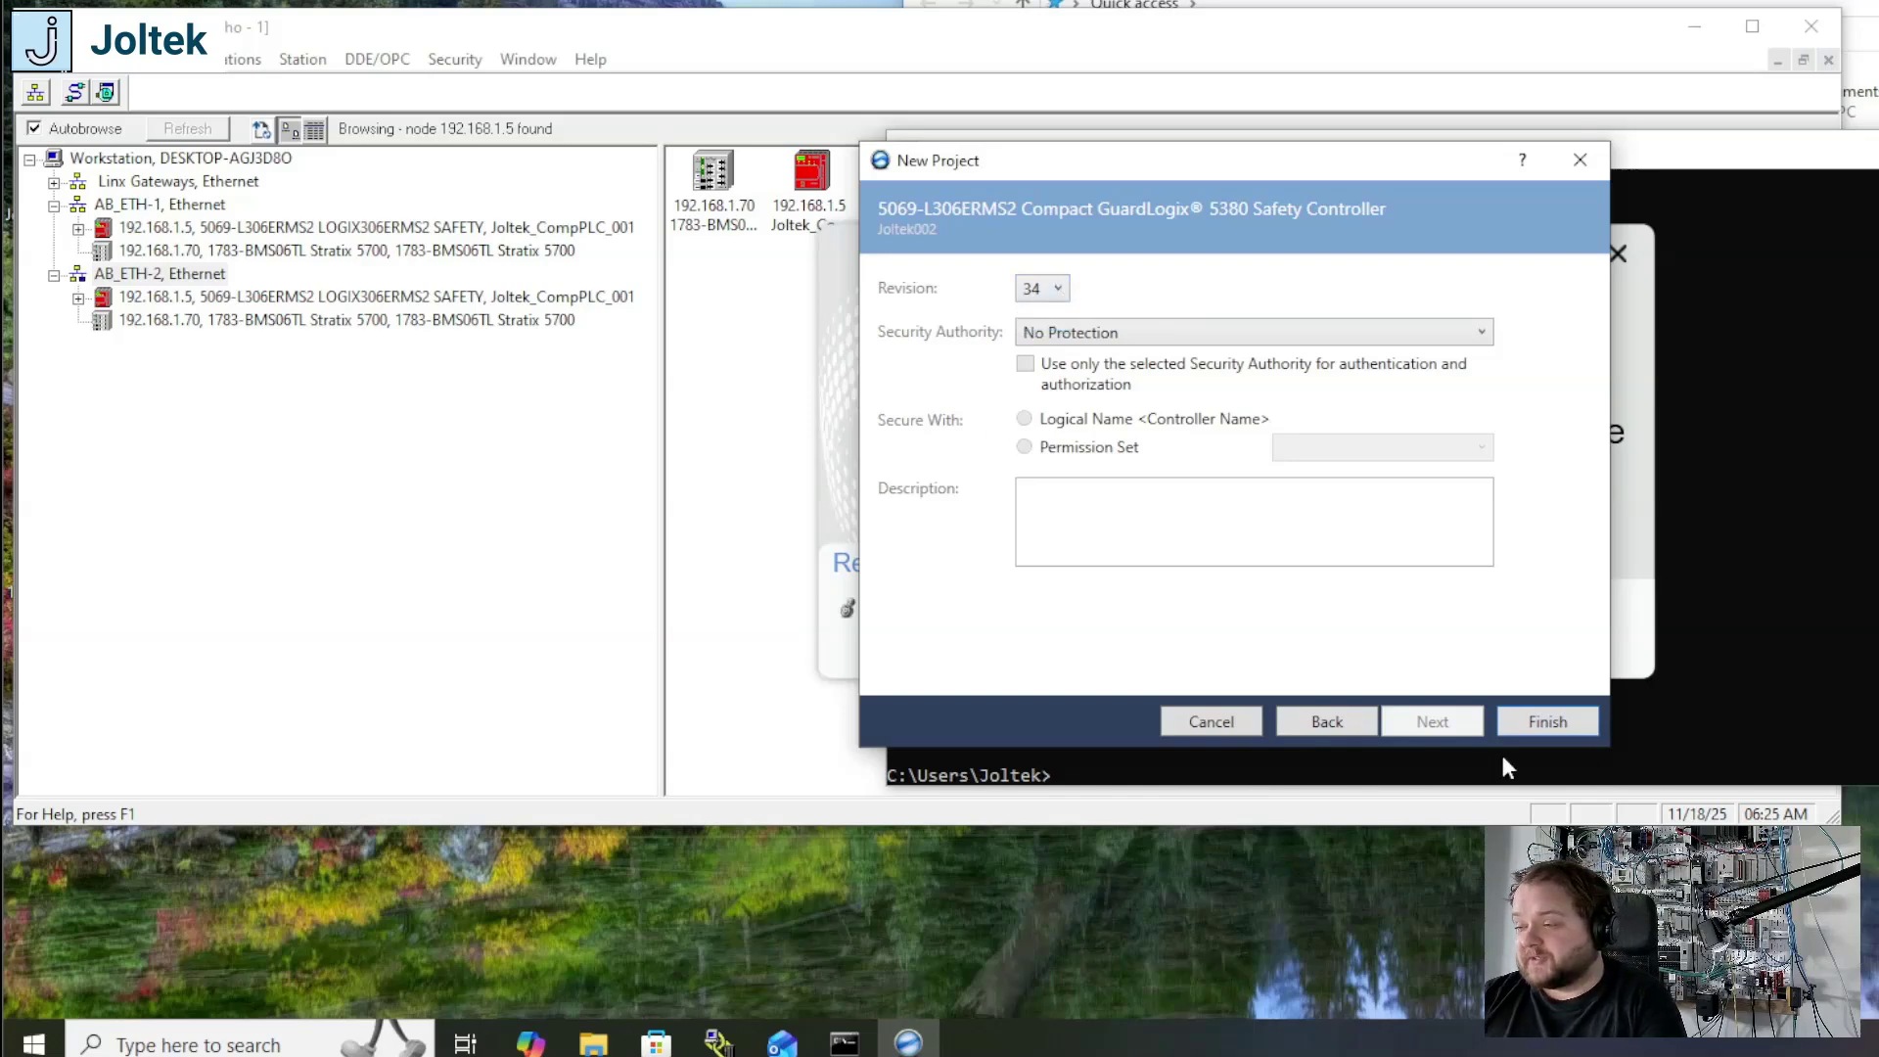
pyautogui.click(1548, 724)
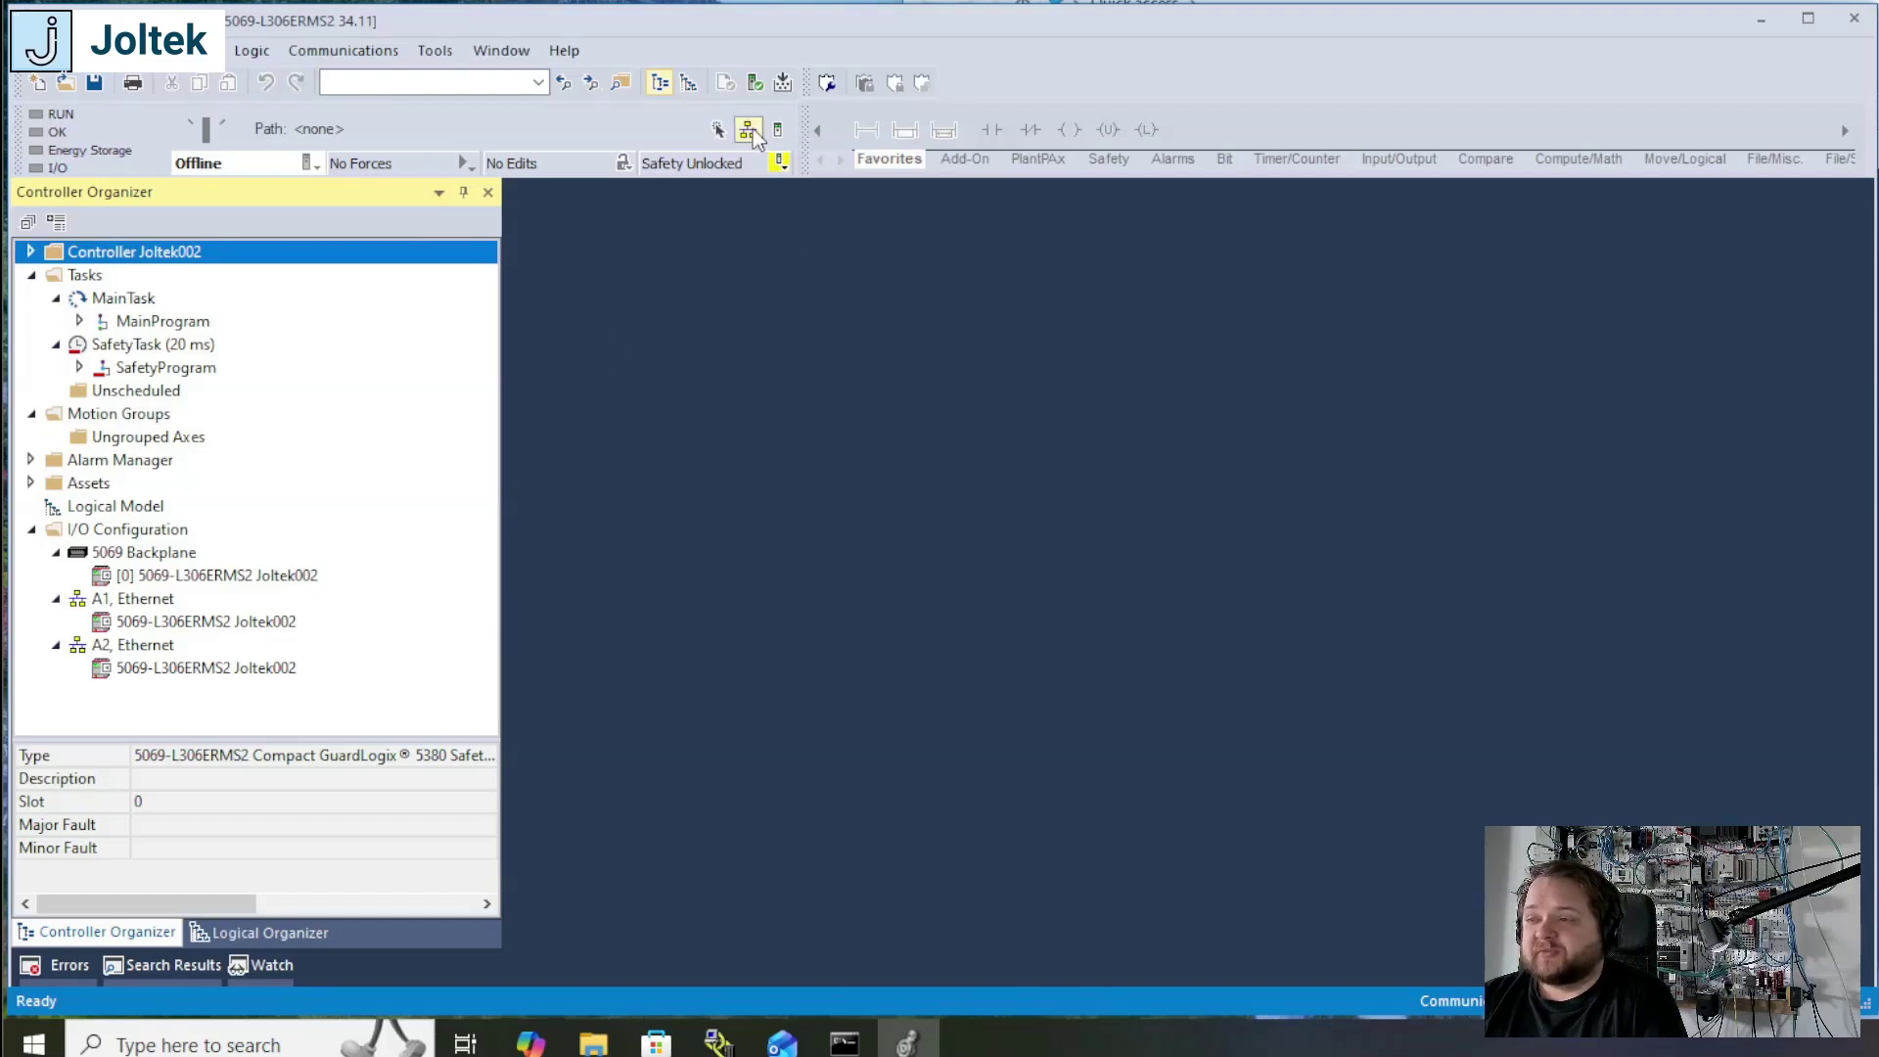
# Step: Browse the AB_ETH-1 Ethernet driver for the controller at 192.168.1.5 and download the project to it
pyautogui.click(717, 129)
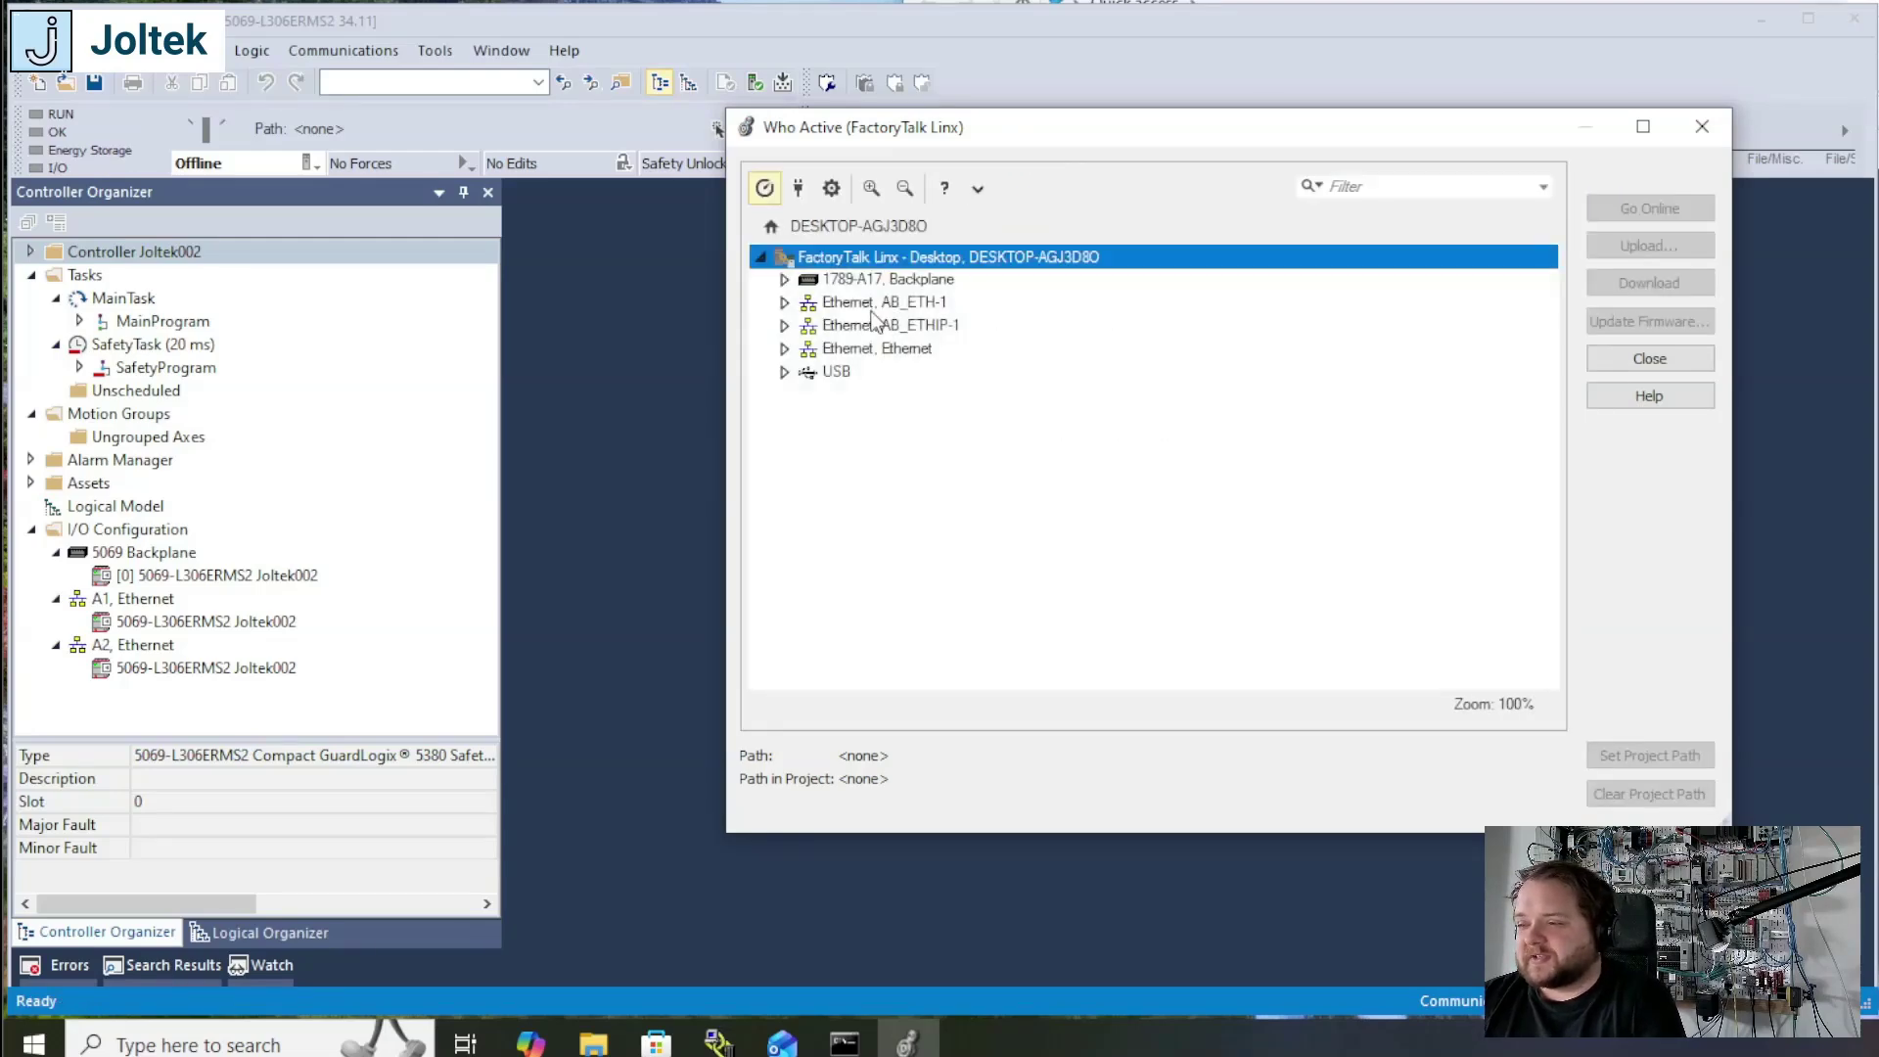
pyautogui.click(873, 309)
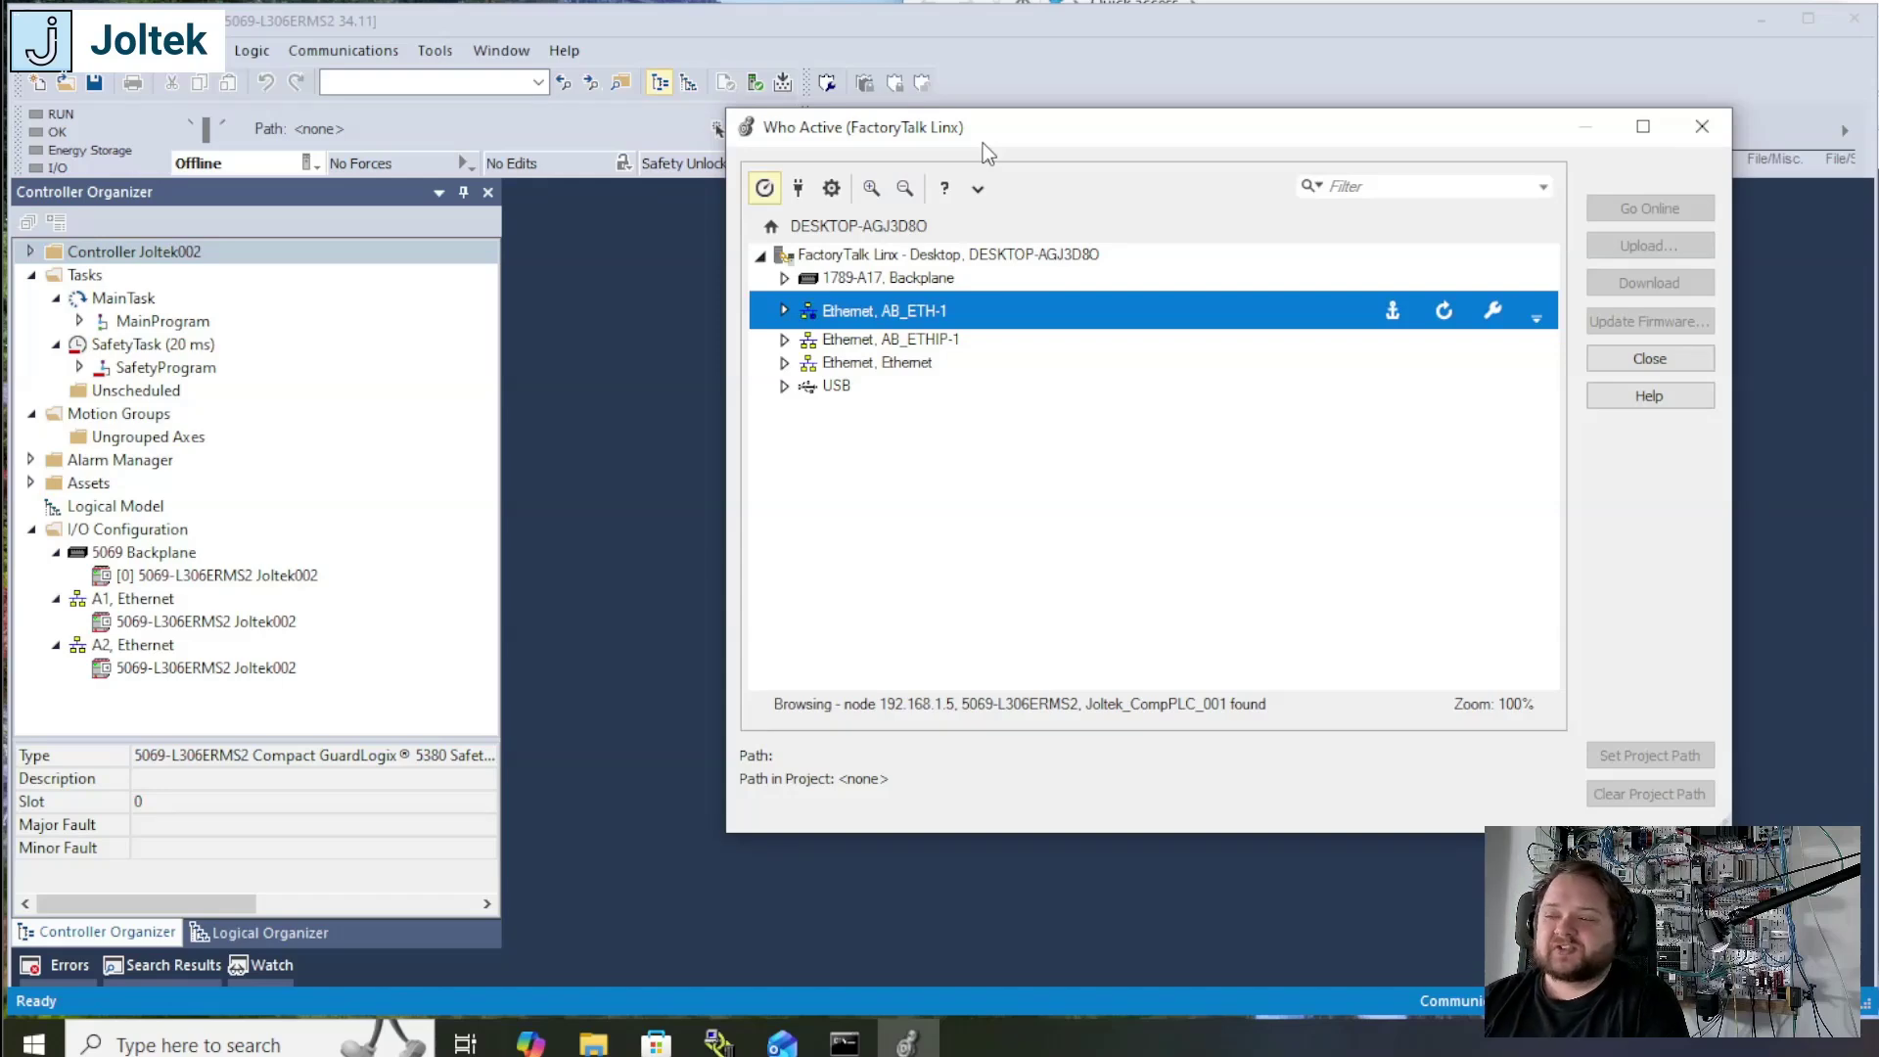
pyautogui.click(969, 341)
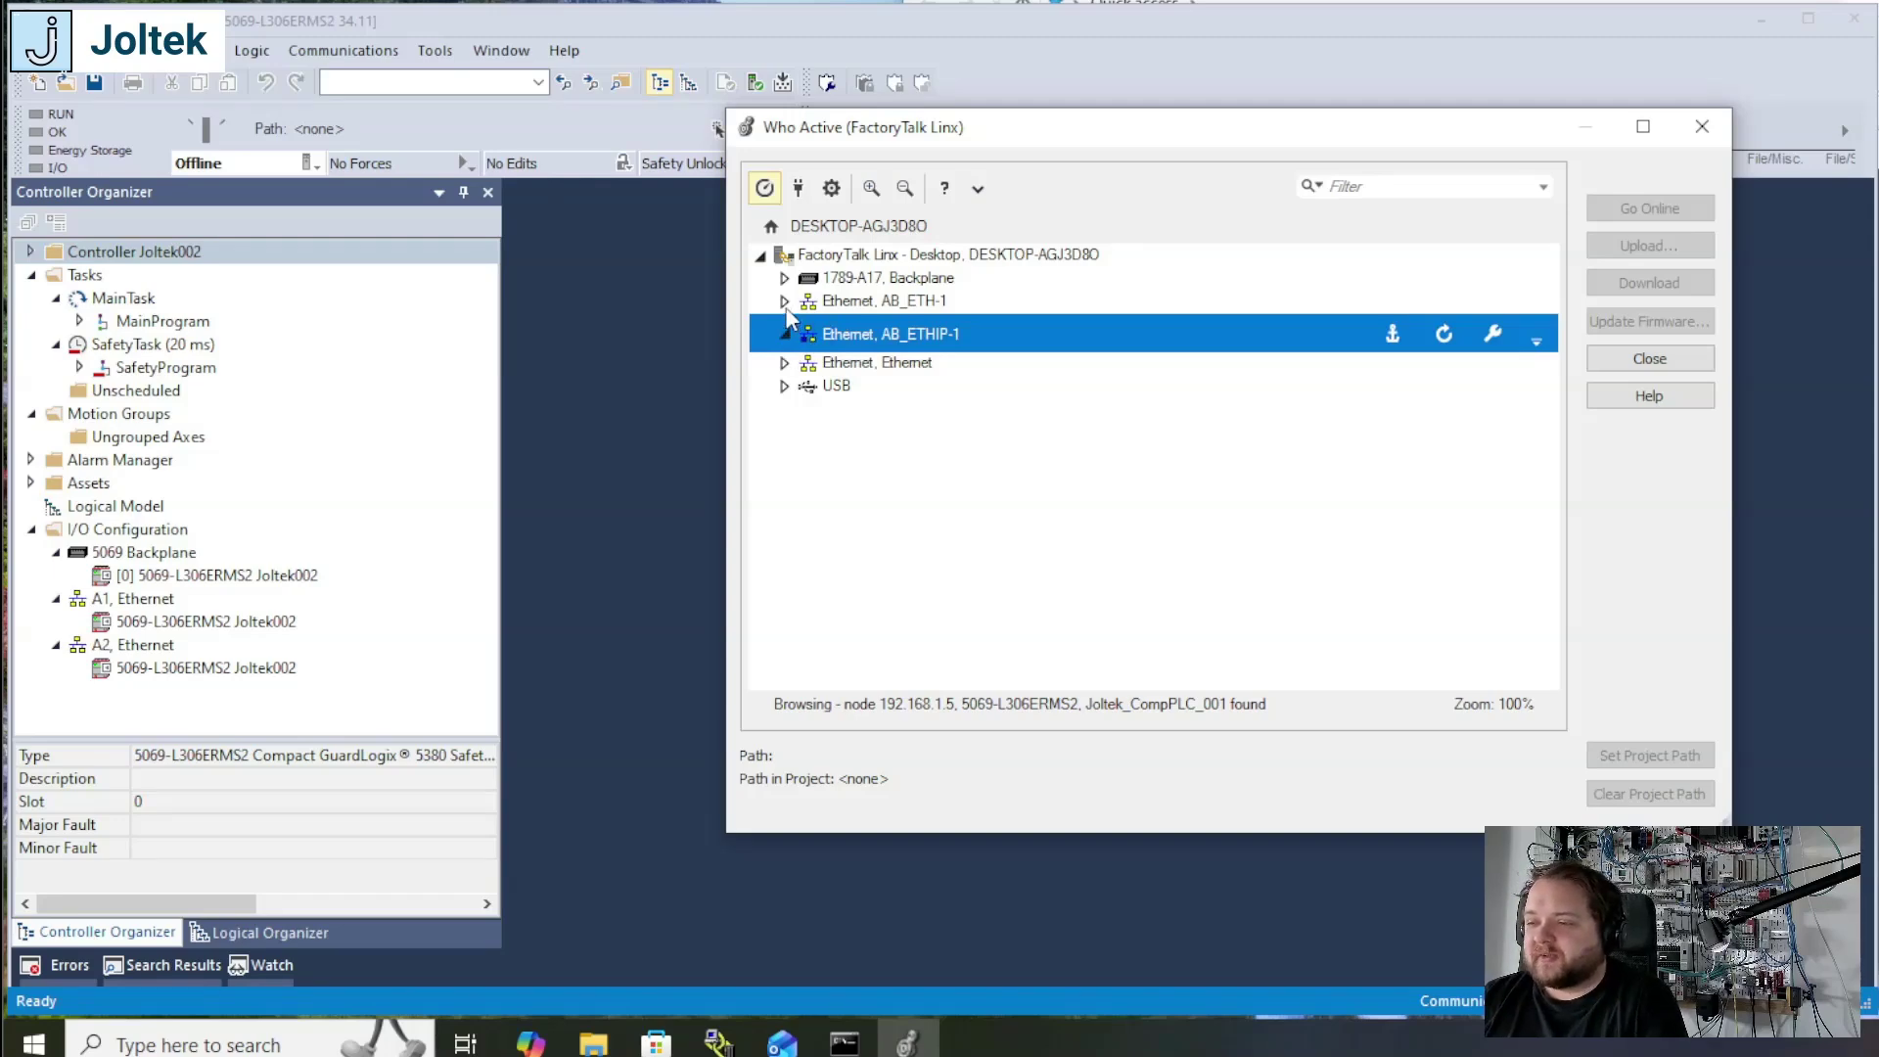
pyautogui.click(887, 303)
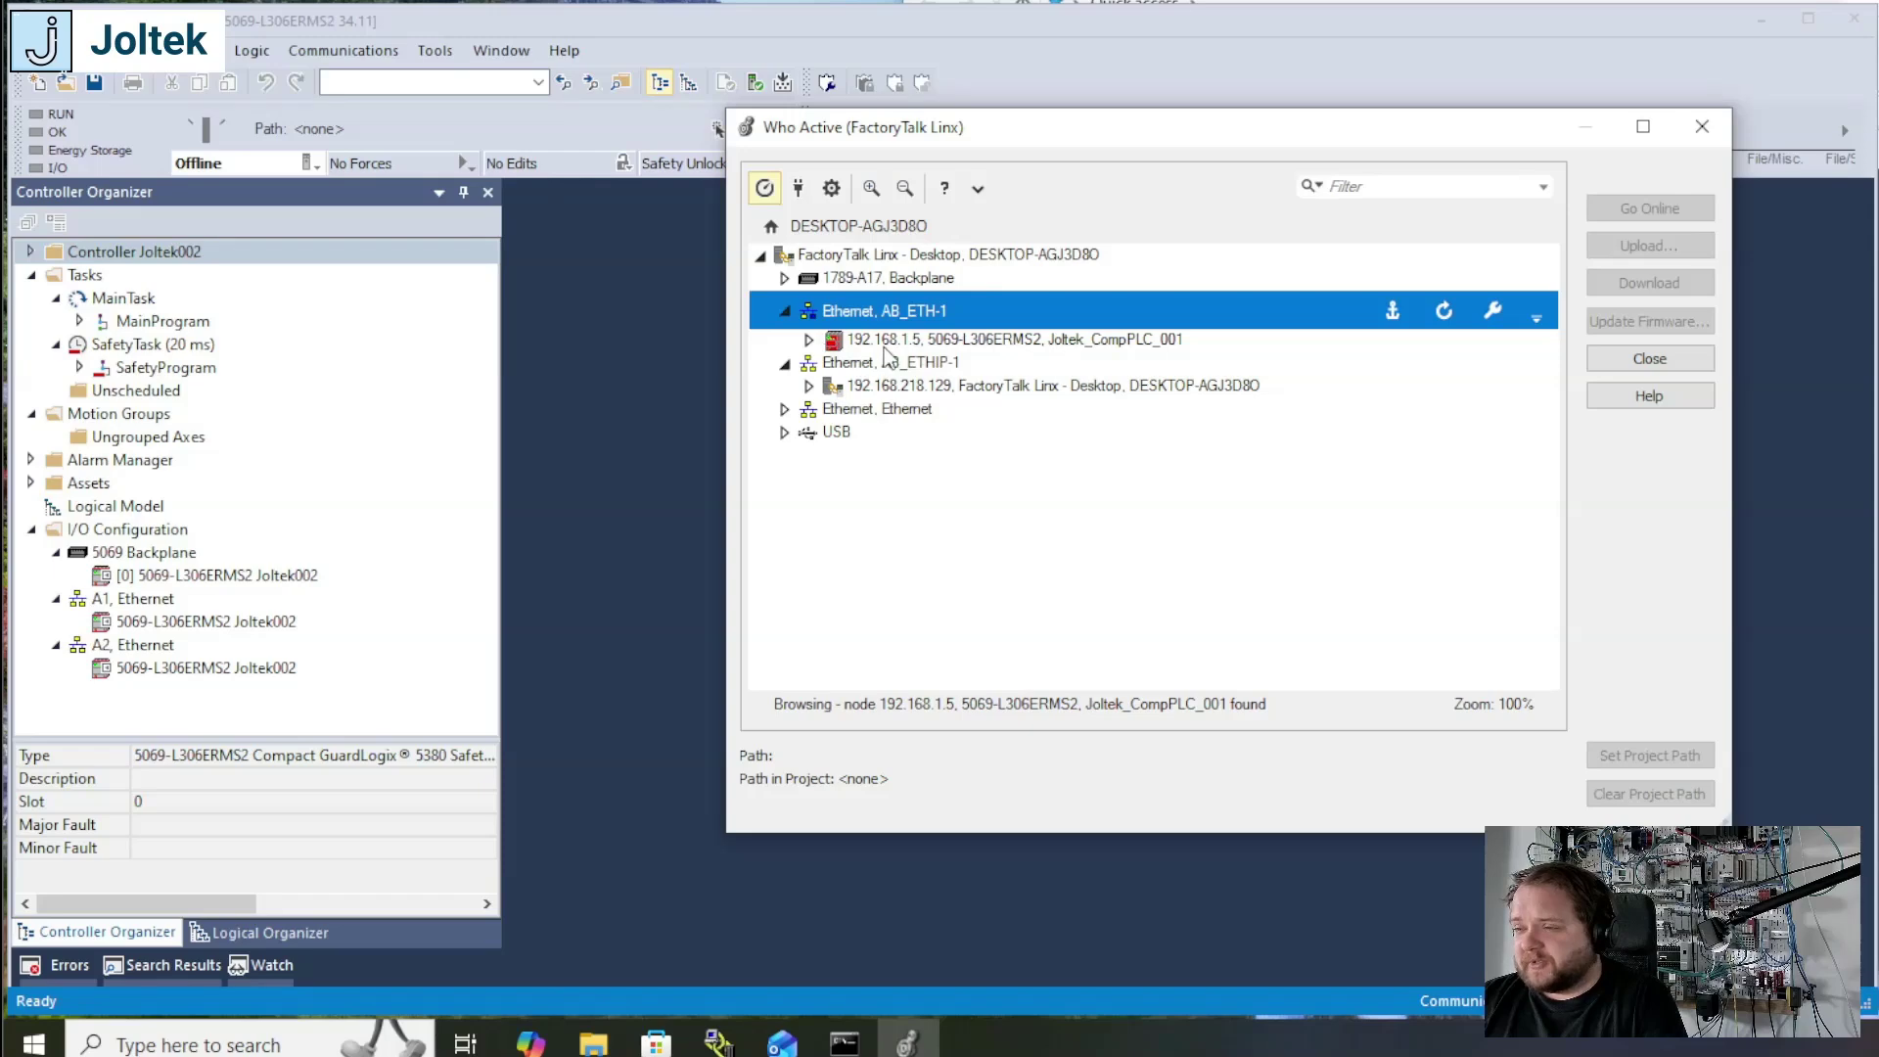
pyautogui.click(925, 341)
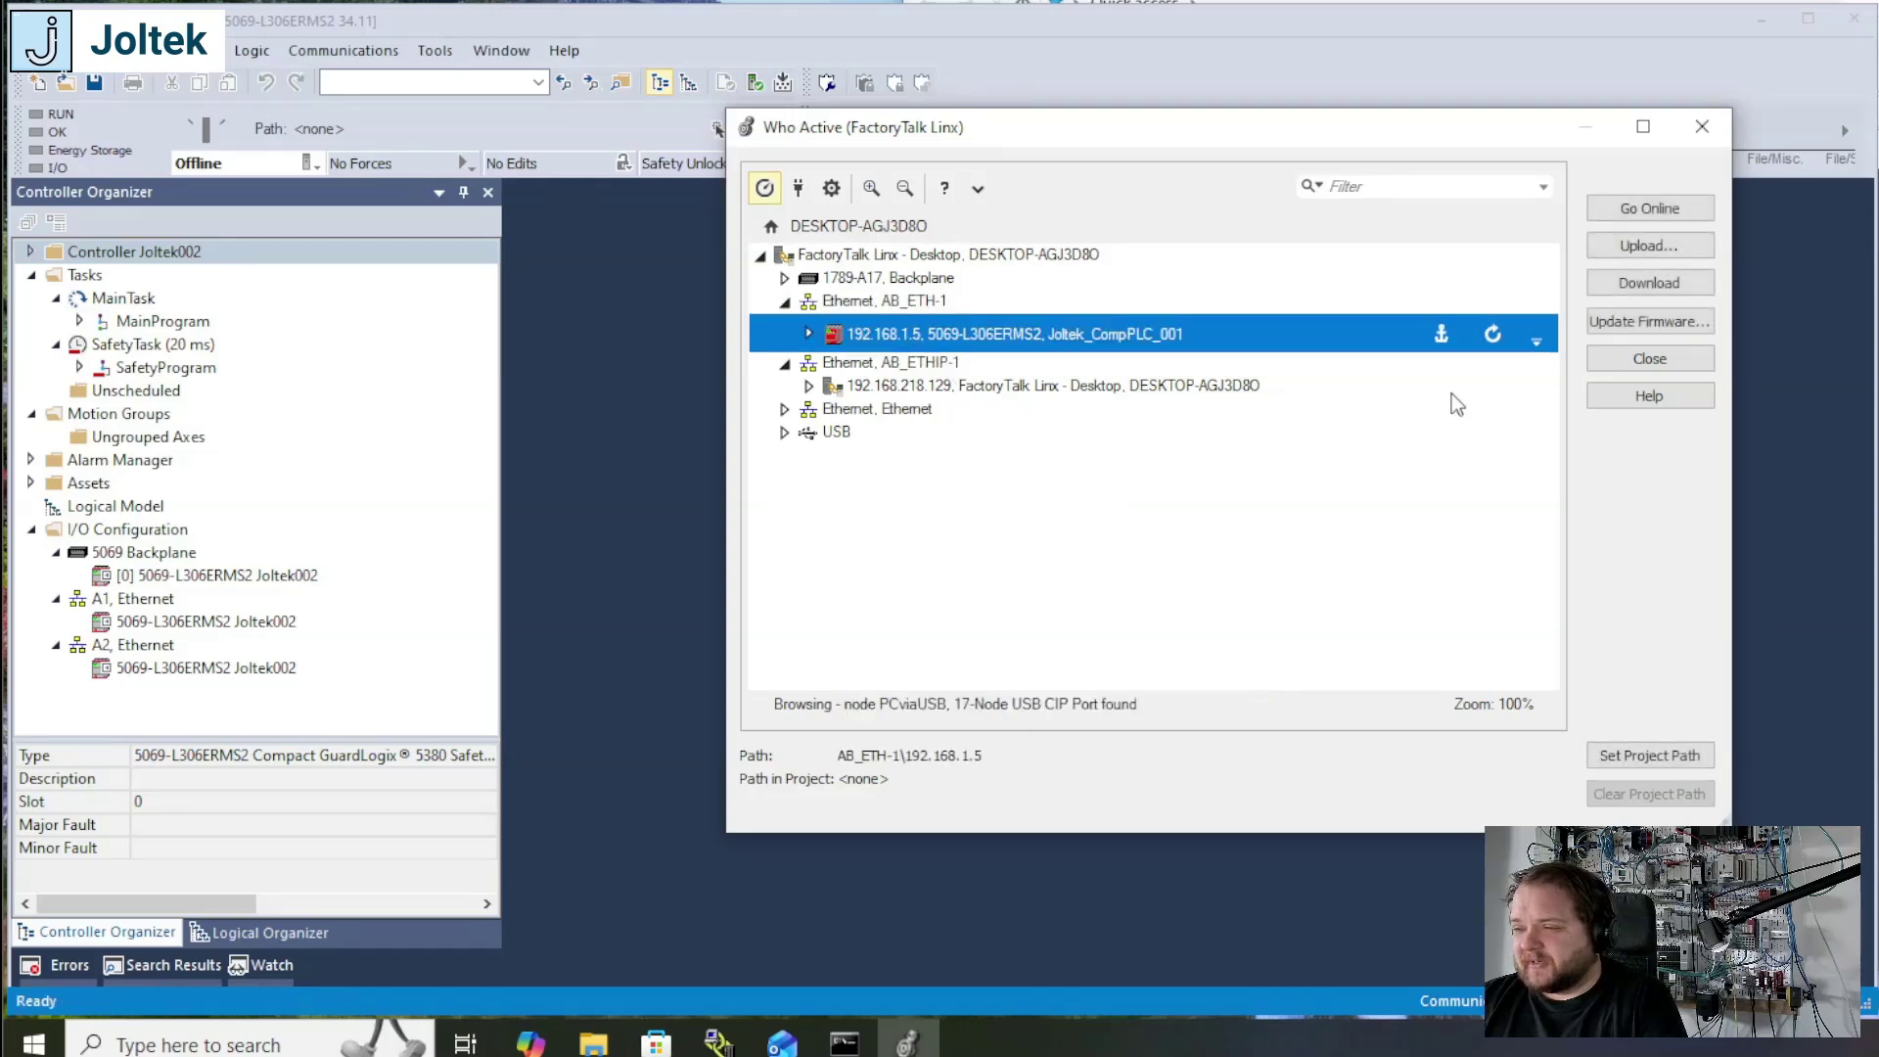
pyautogui.click(1665, 288)
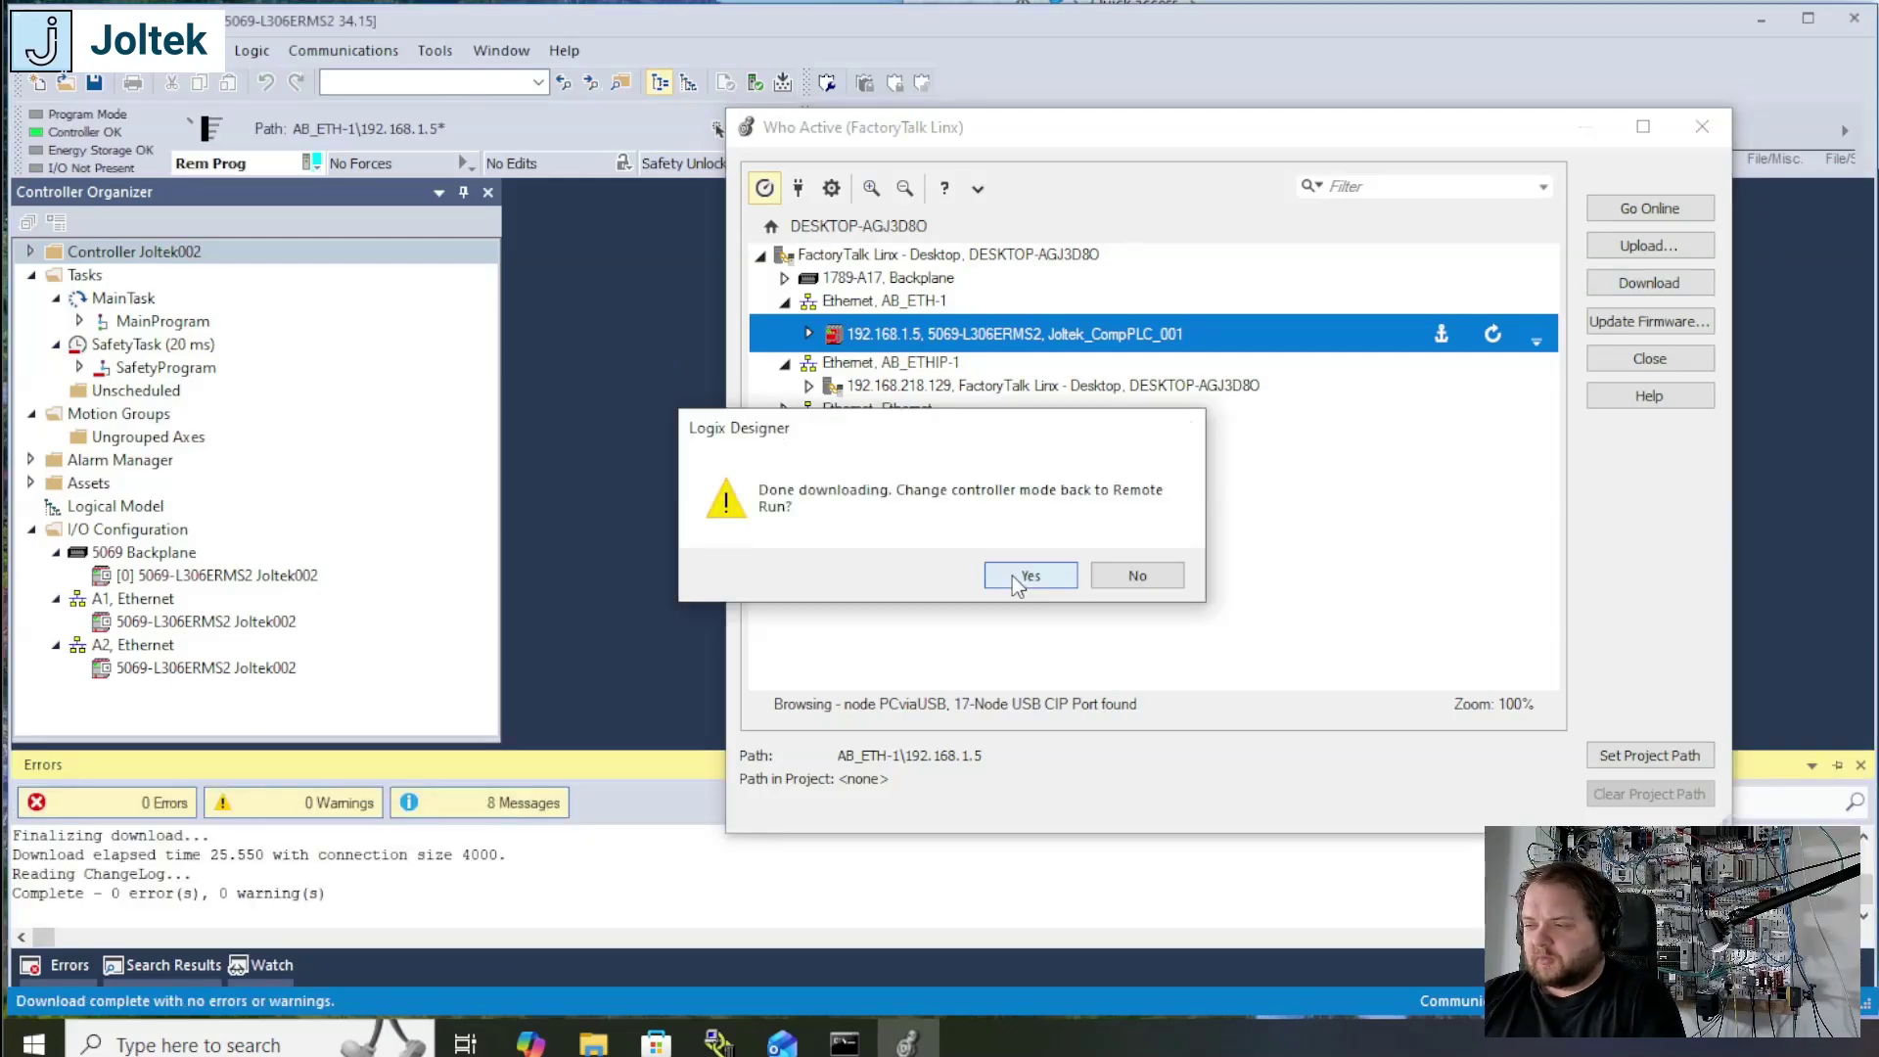
pyautogui.click(1012, 574)
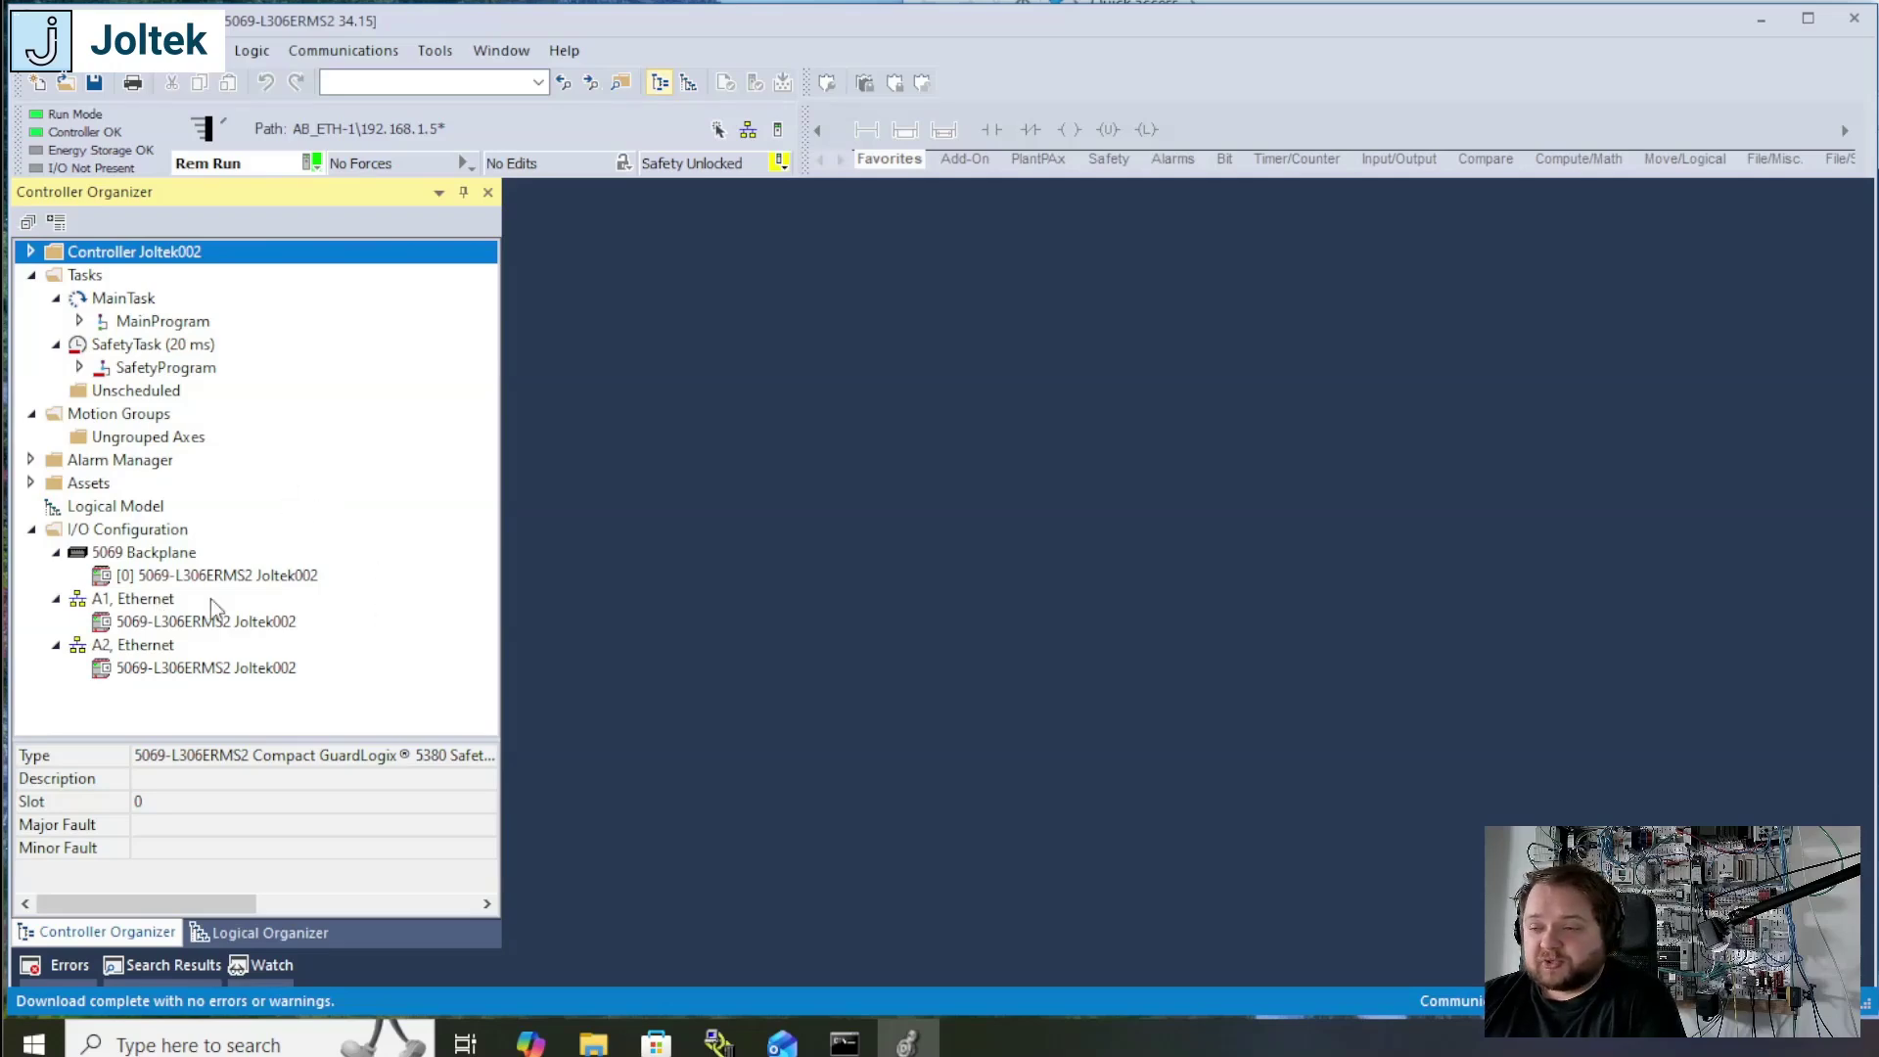
pyautogui.click(147, 605)
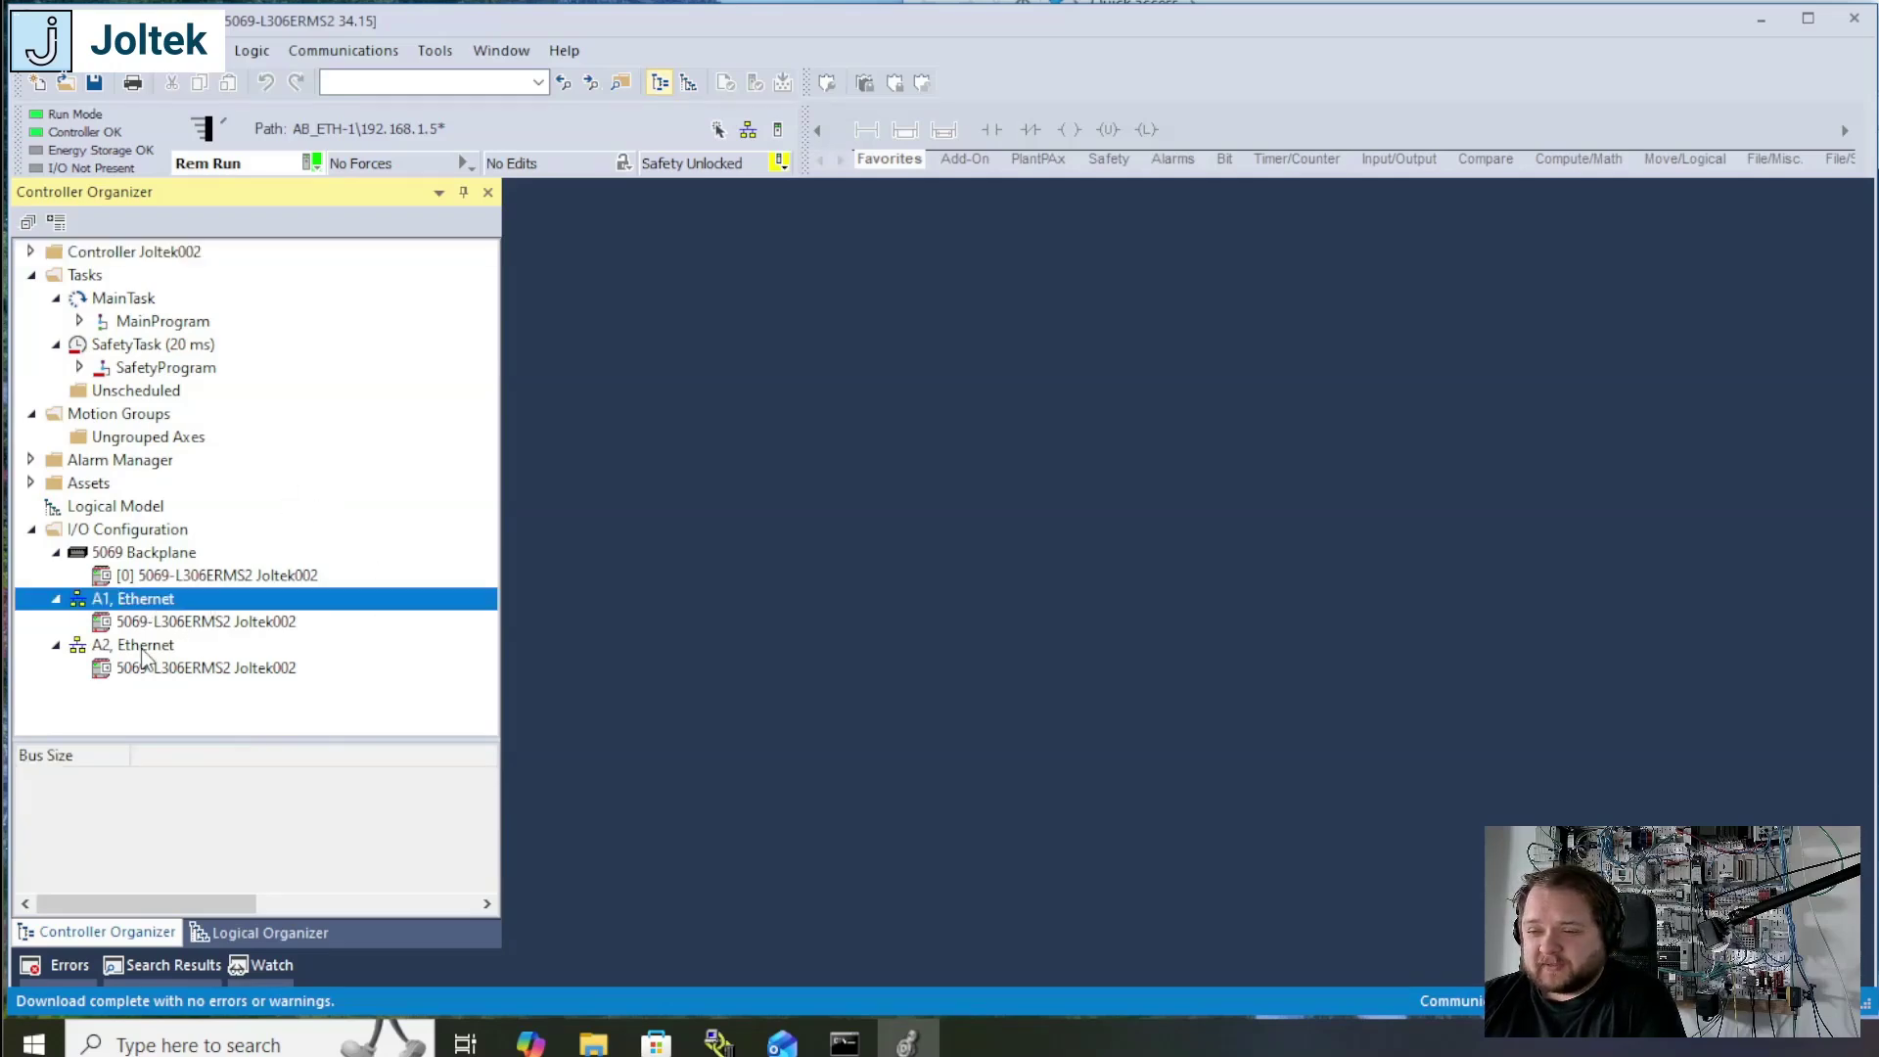
pyautogui.click(147, 650)
pyautogui.click(147, 606)
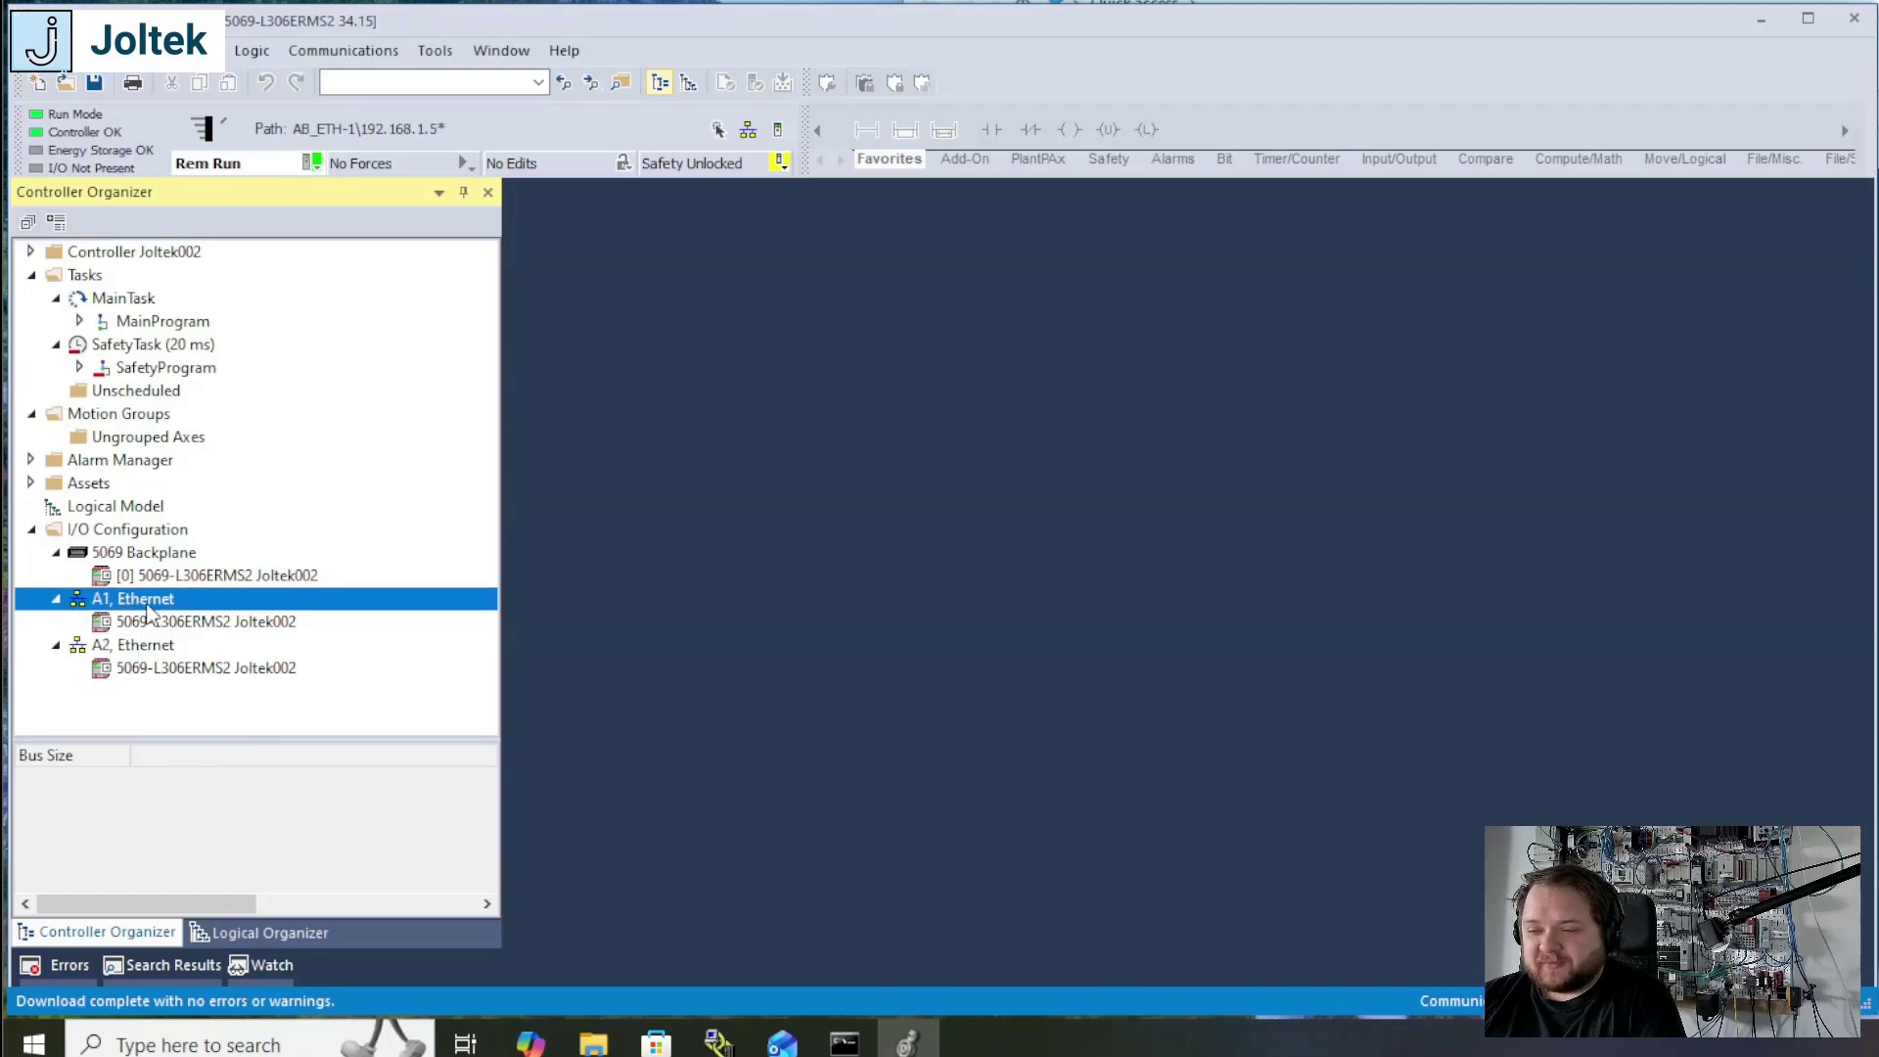
pyautogui.click(186, 623)
# Step: Start a new module on the A1 Ethernet port using the 1783-BMS06TL Stratix 5700 switch from the catalog
pyautogui.click(158, 609)
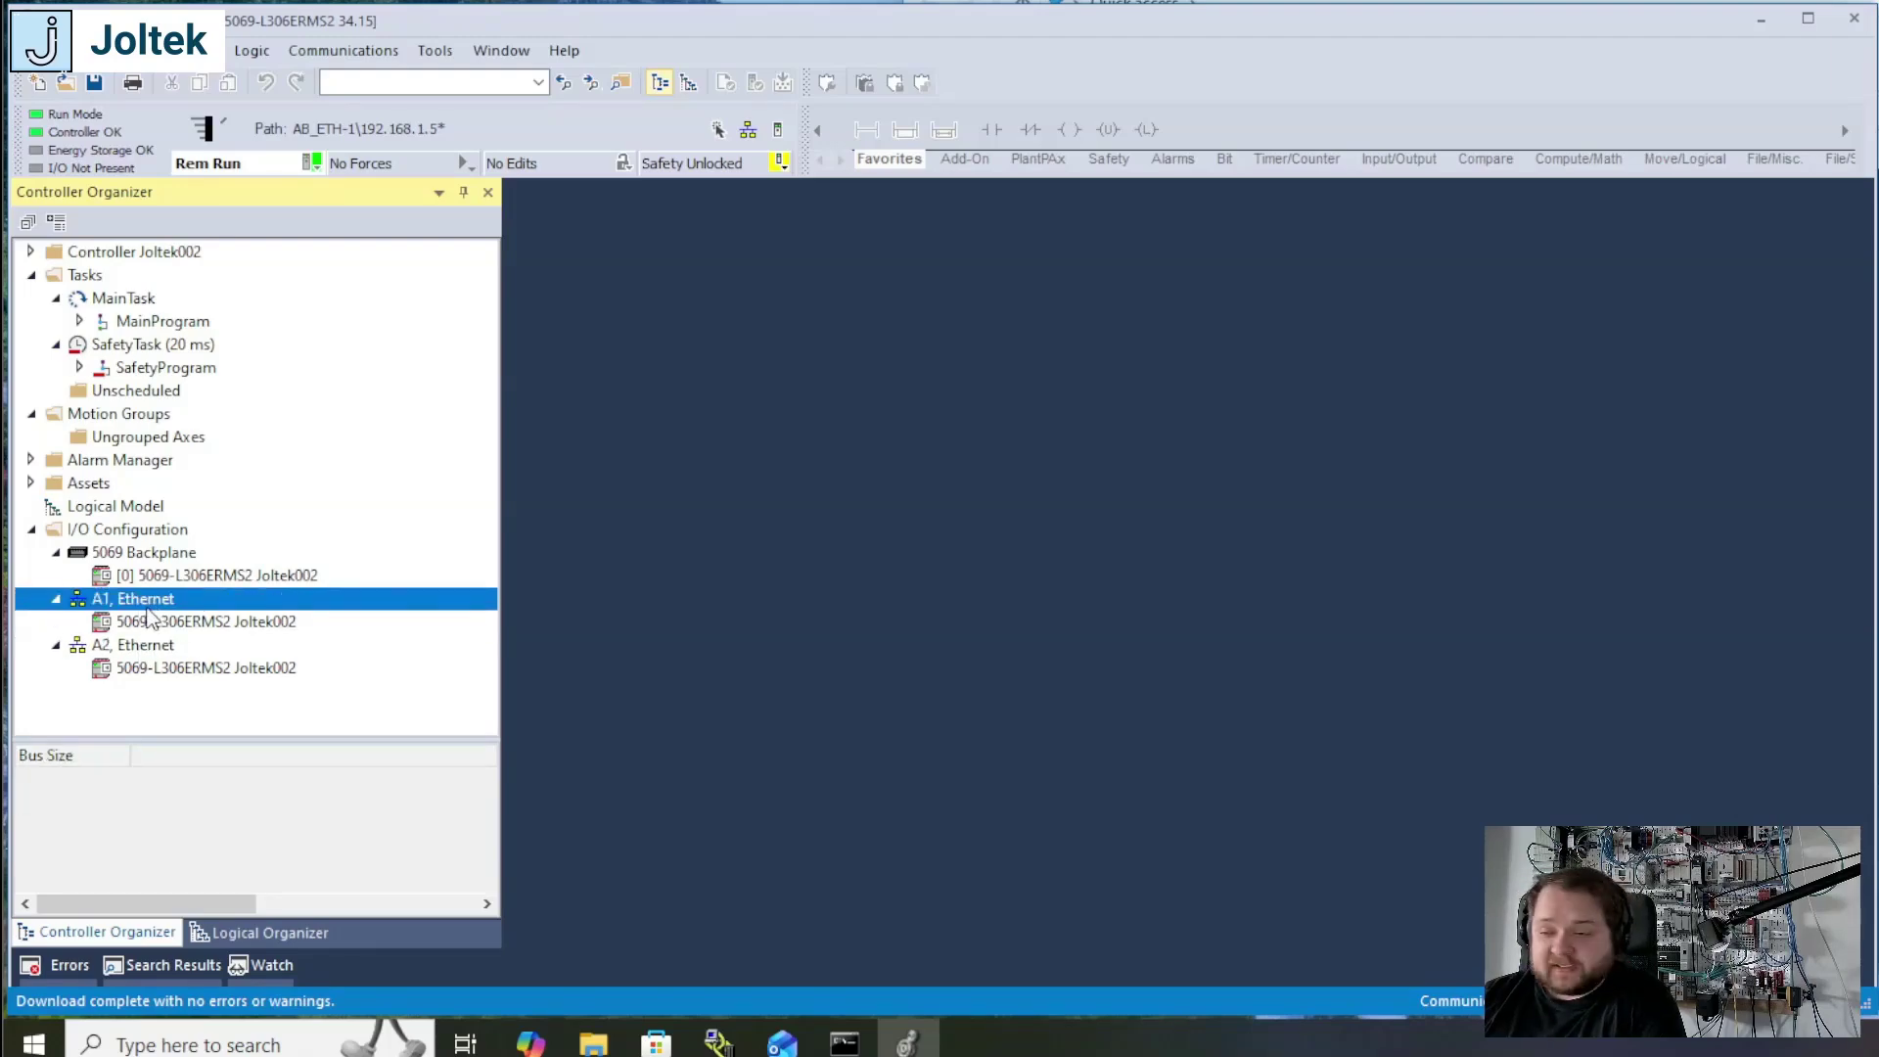
pyautogui.rightClick(148, 610)
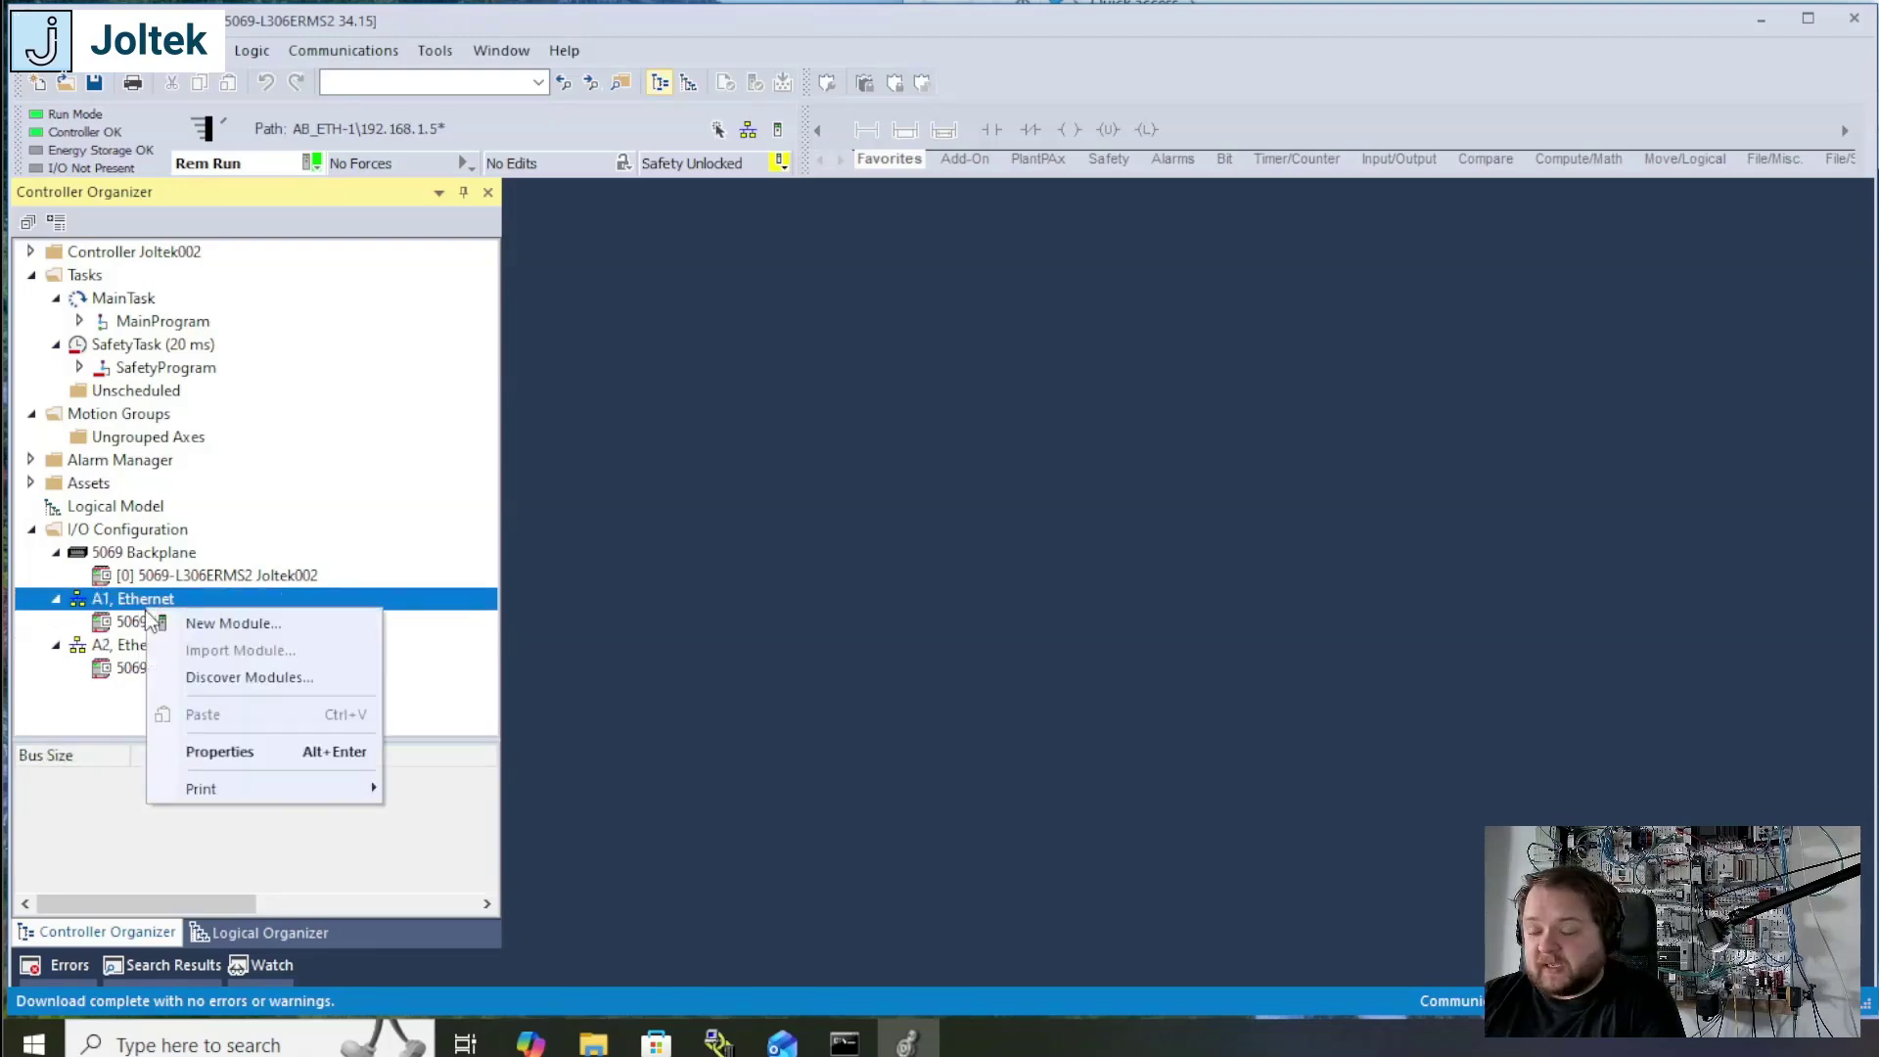
pyautogui.click(205, 623)
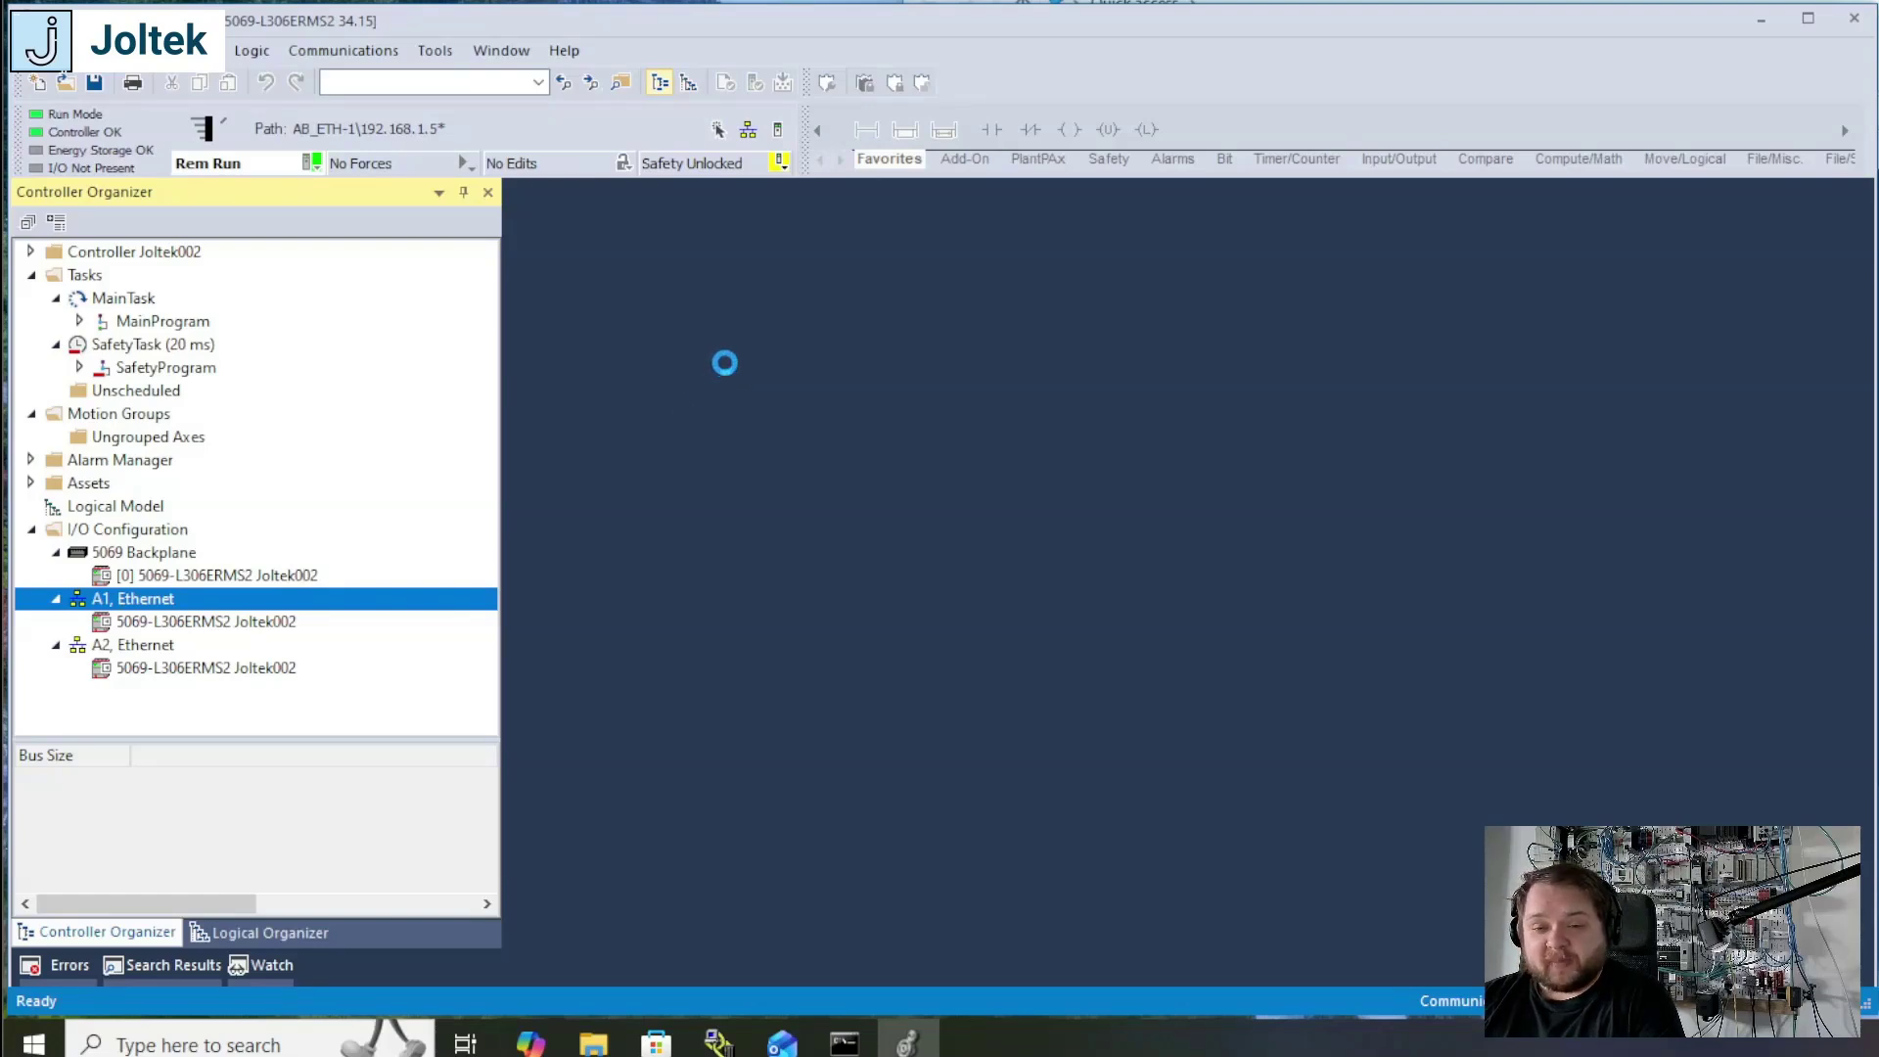
pyautogui.write('1783')
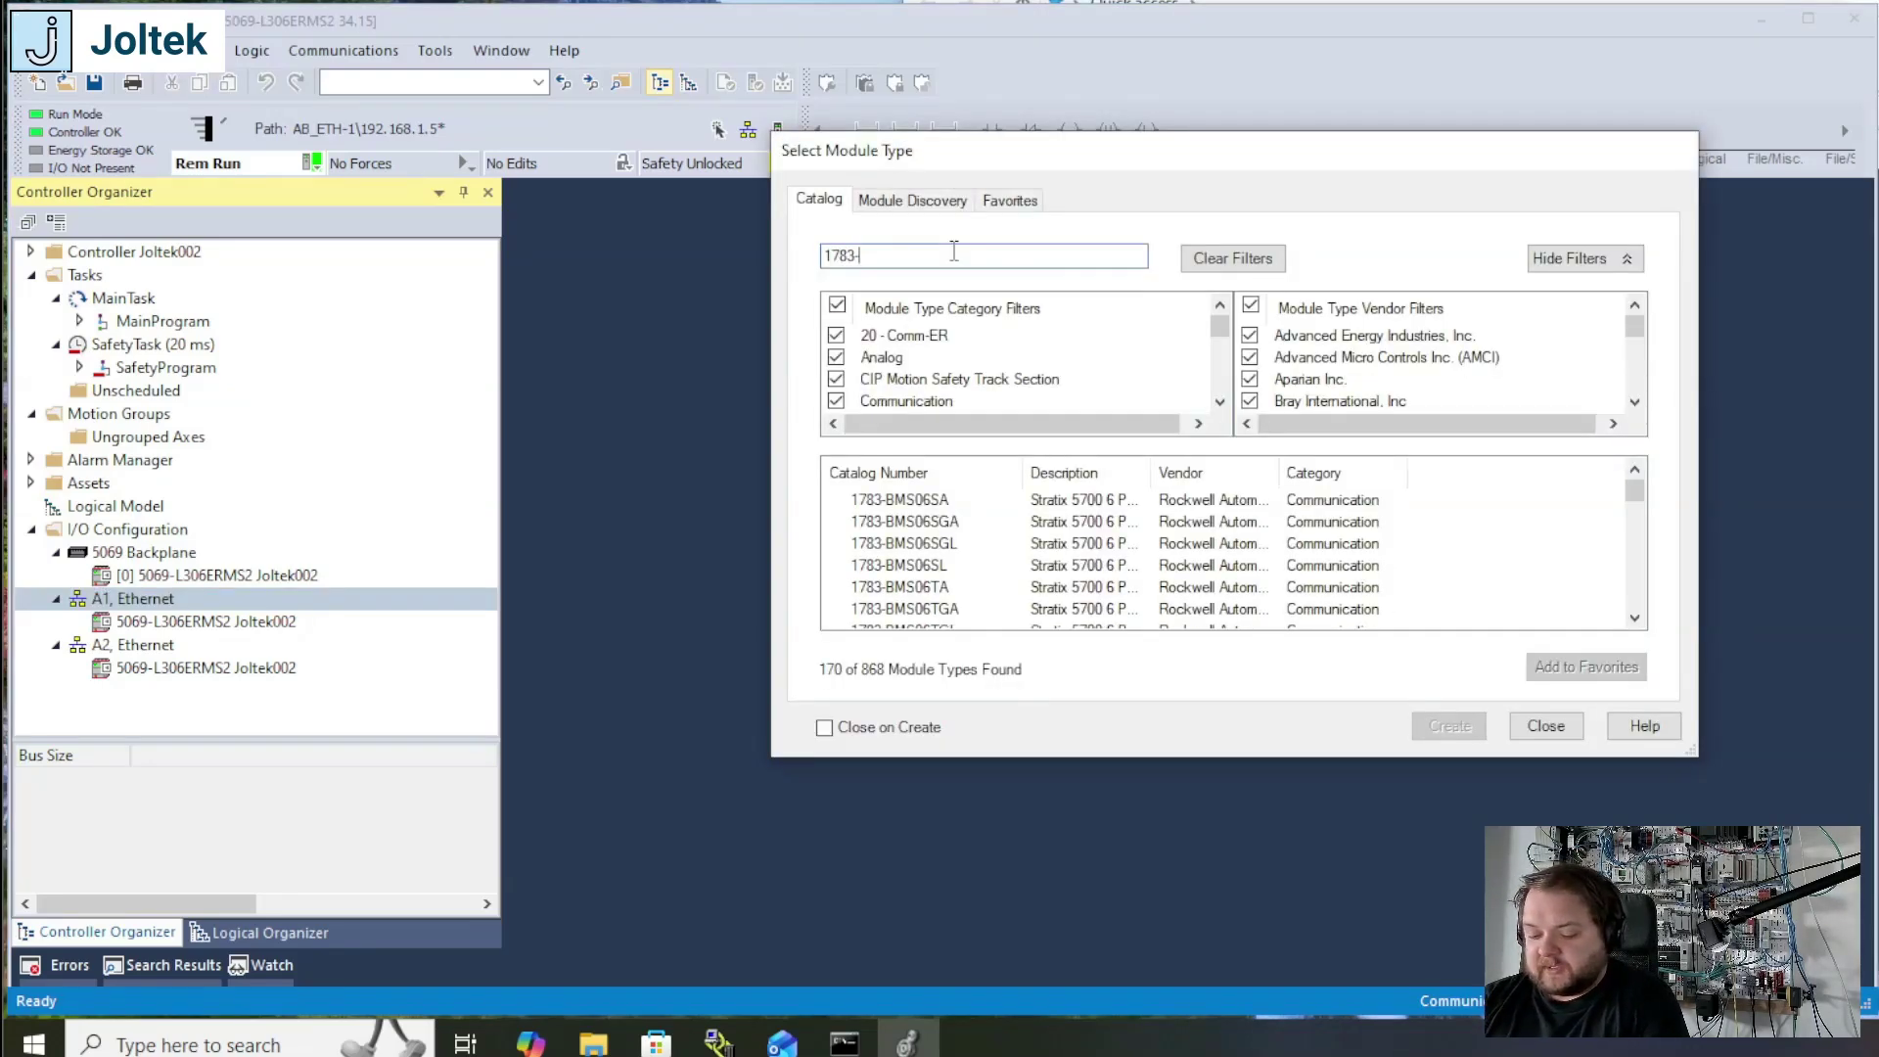
pyautogui.write('-BMS06TL')
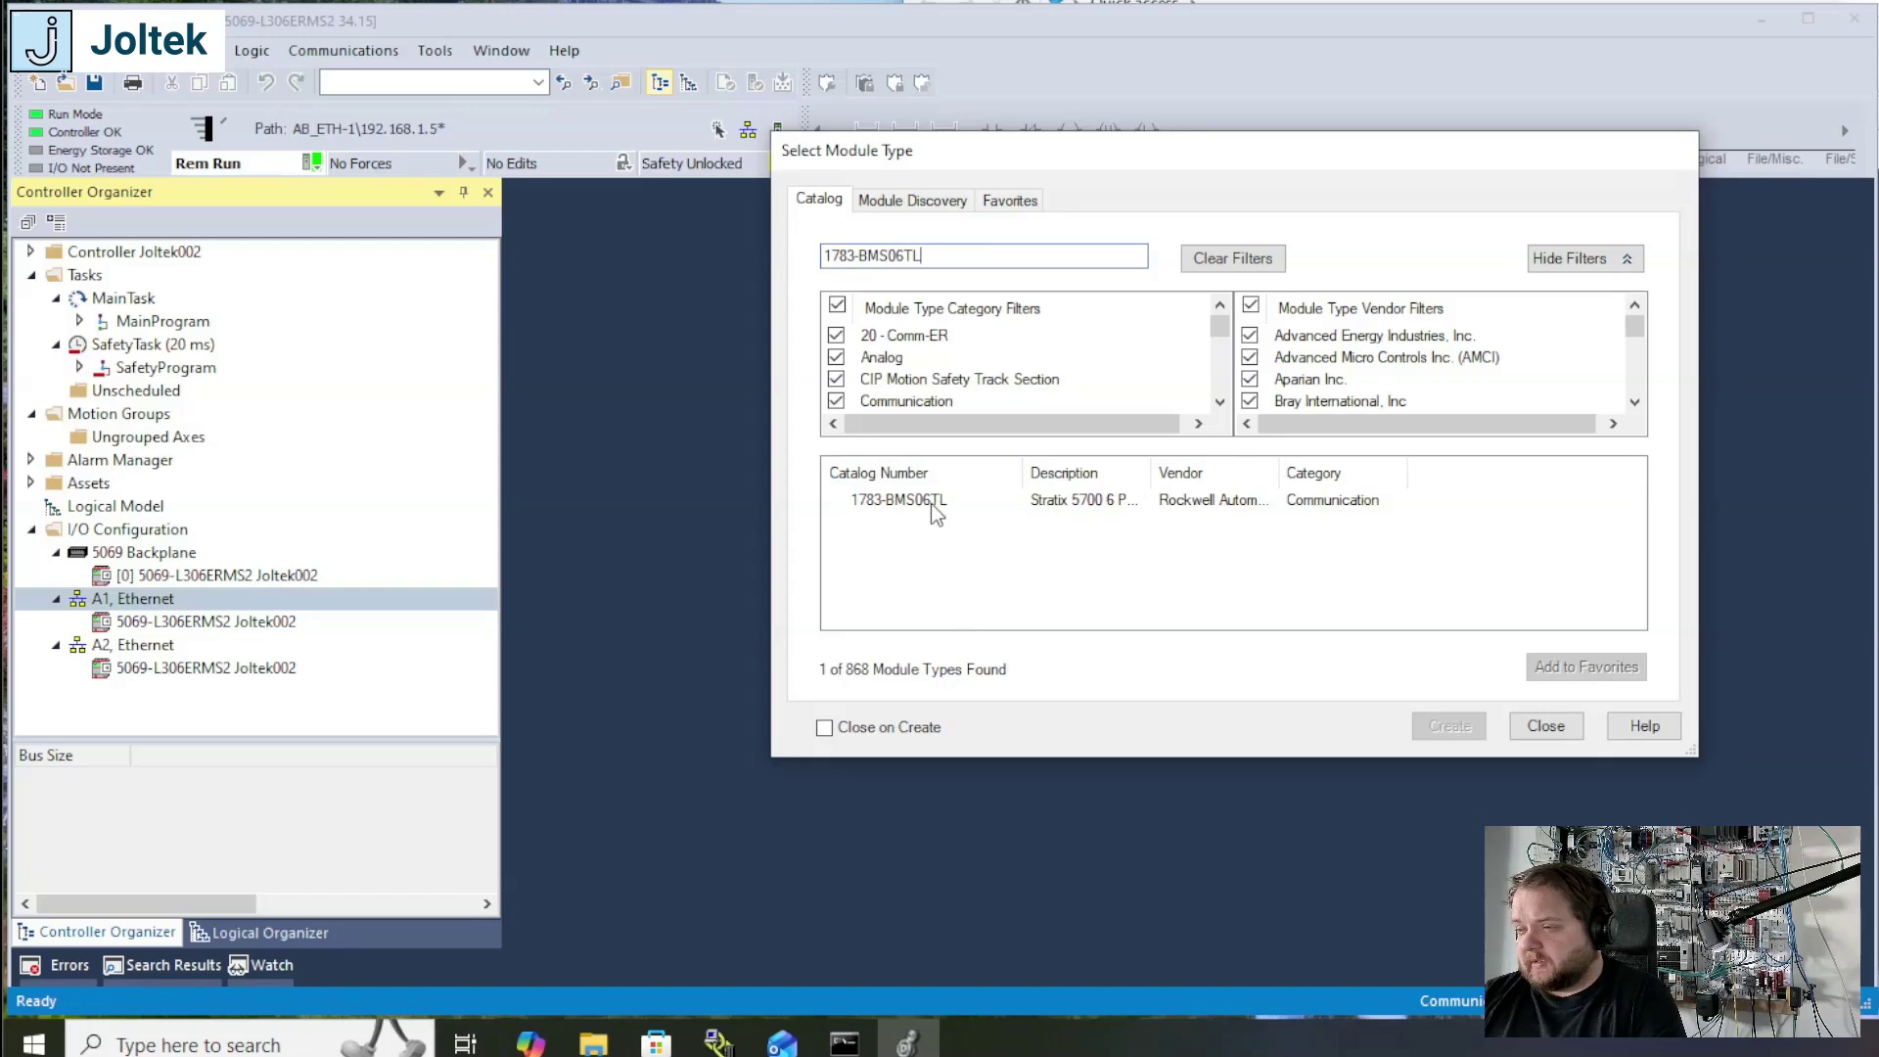
pyautogui.click(931, 503)
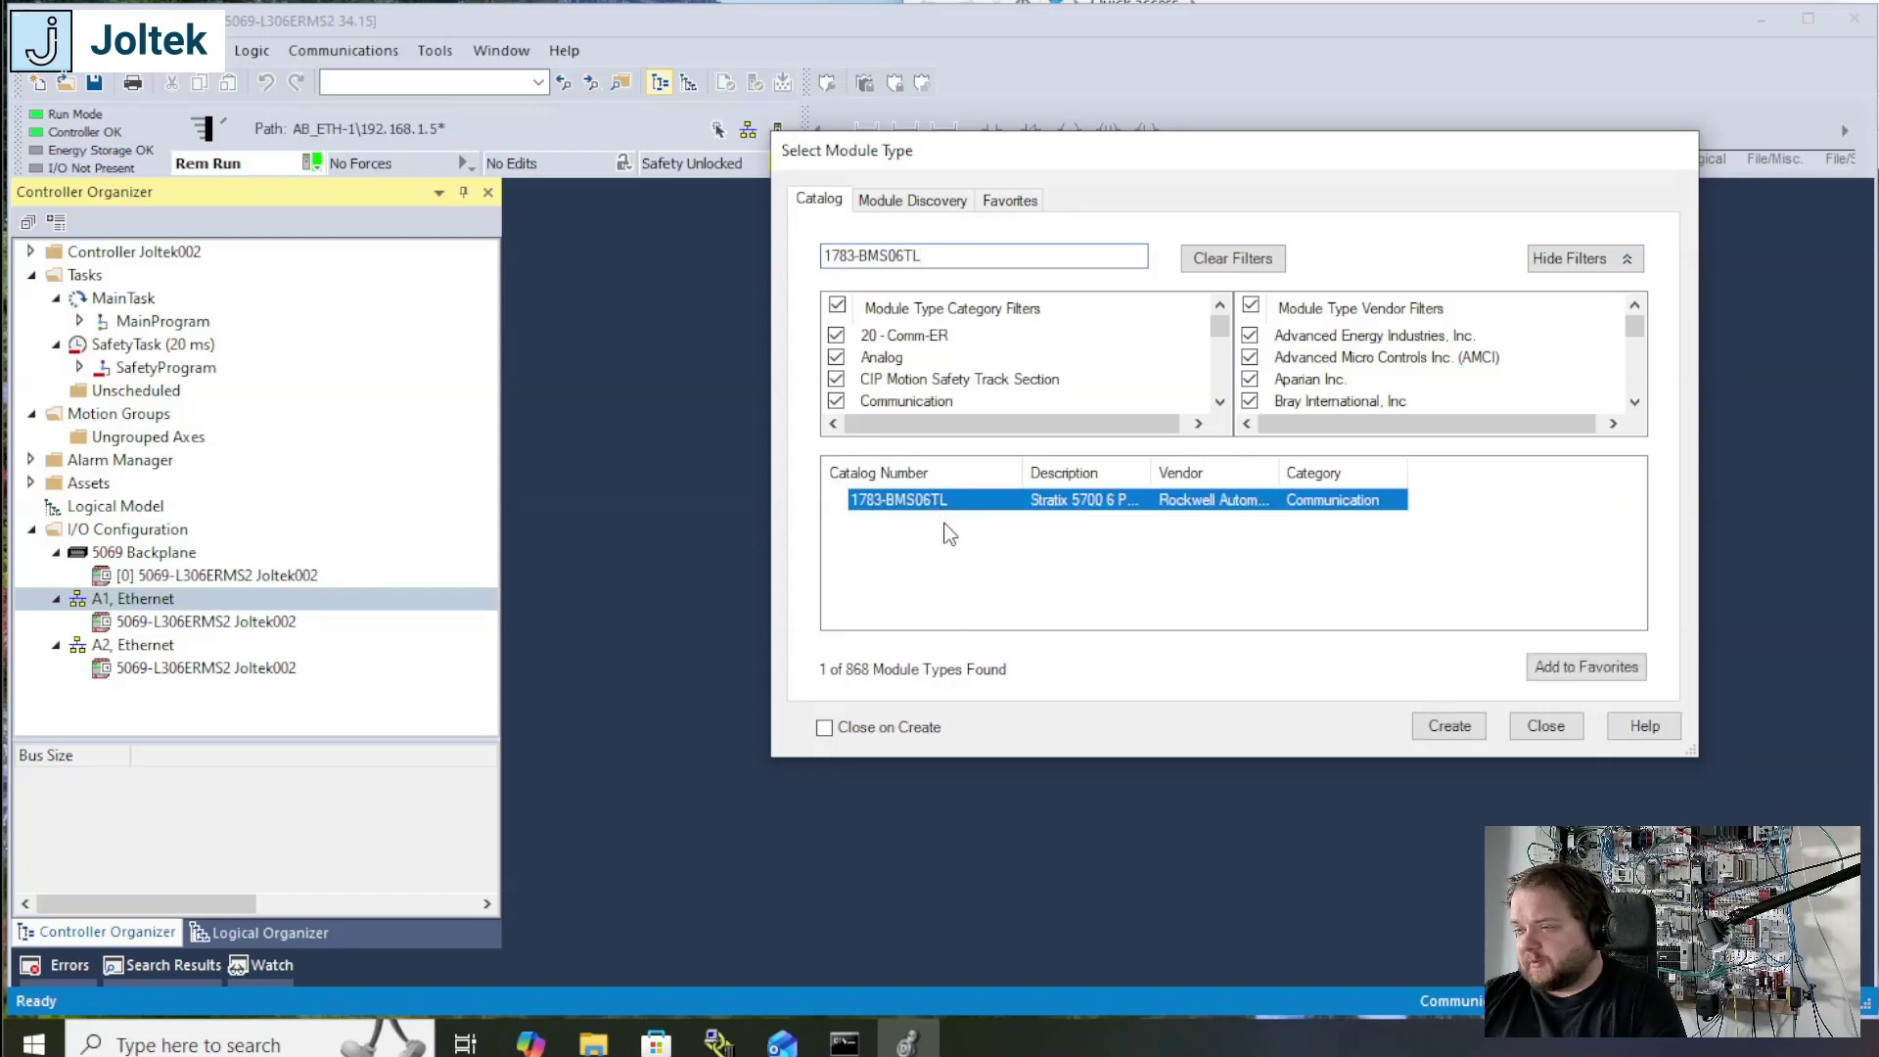
pyautogui.click(1440, 729)
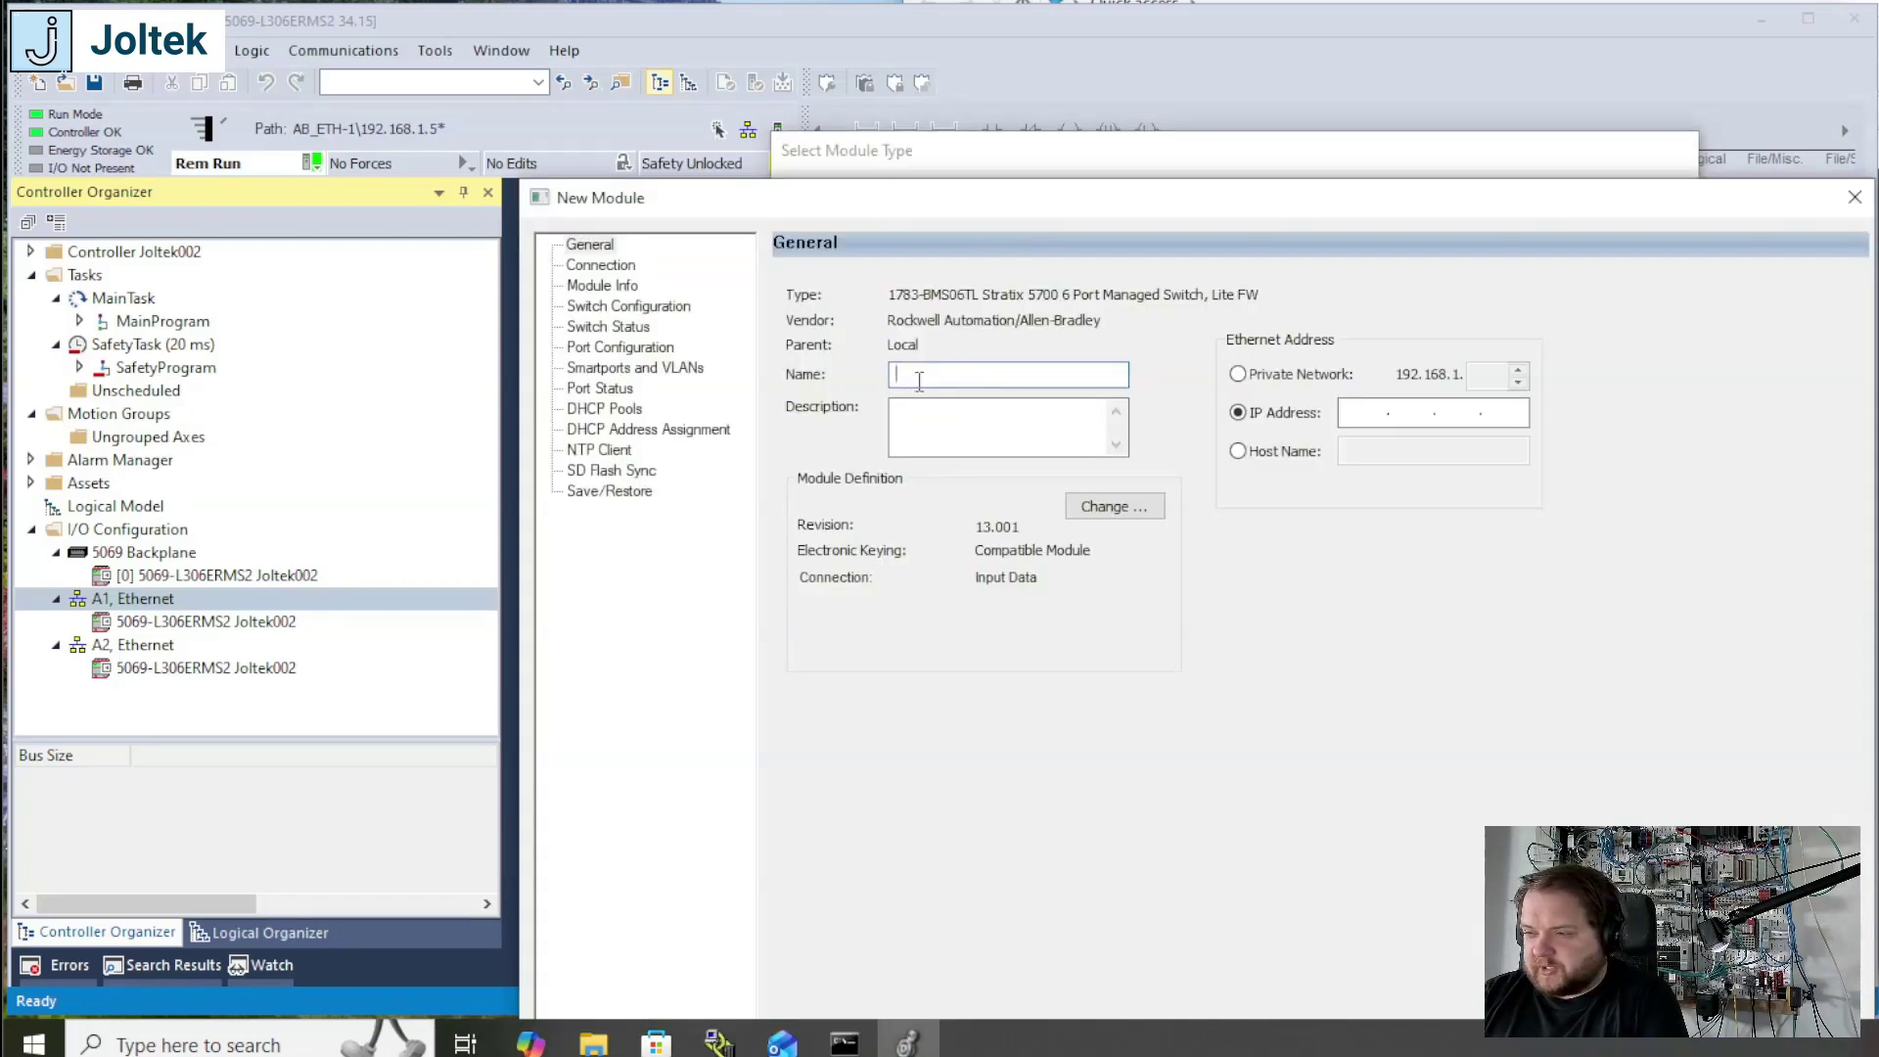
# Step: Name the new switch module Joltek_SW001 and open its module definition
pyautogui.write('Joltek_SW')
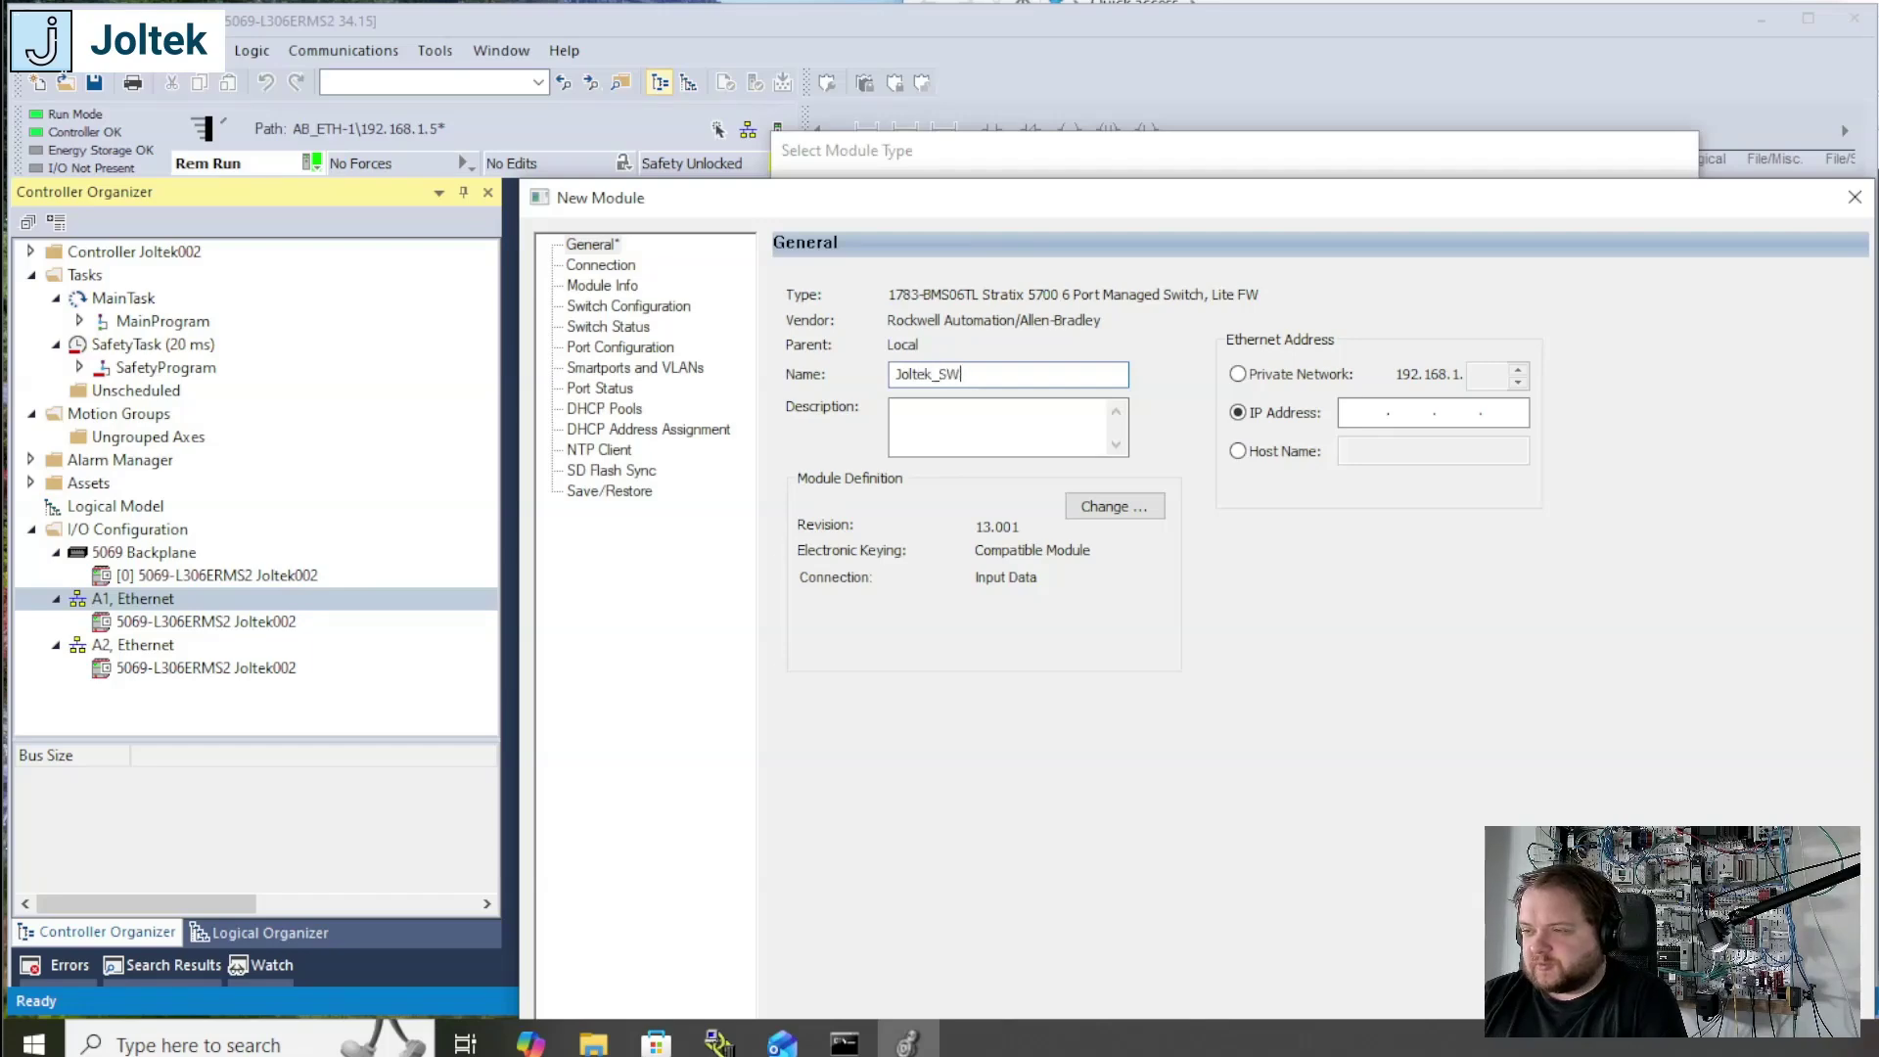
pyautogui.write('001')
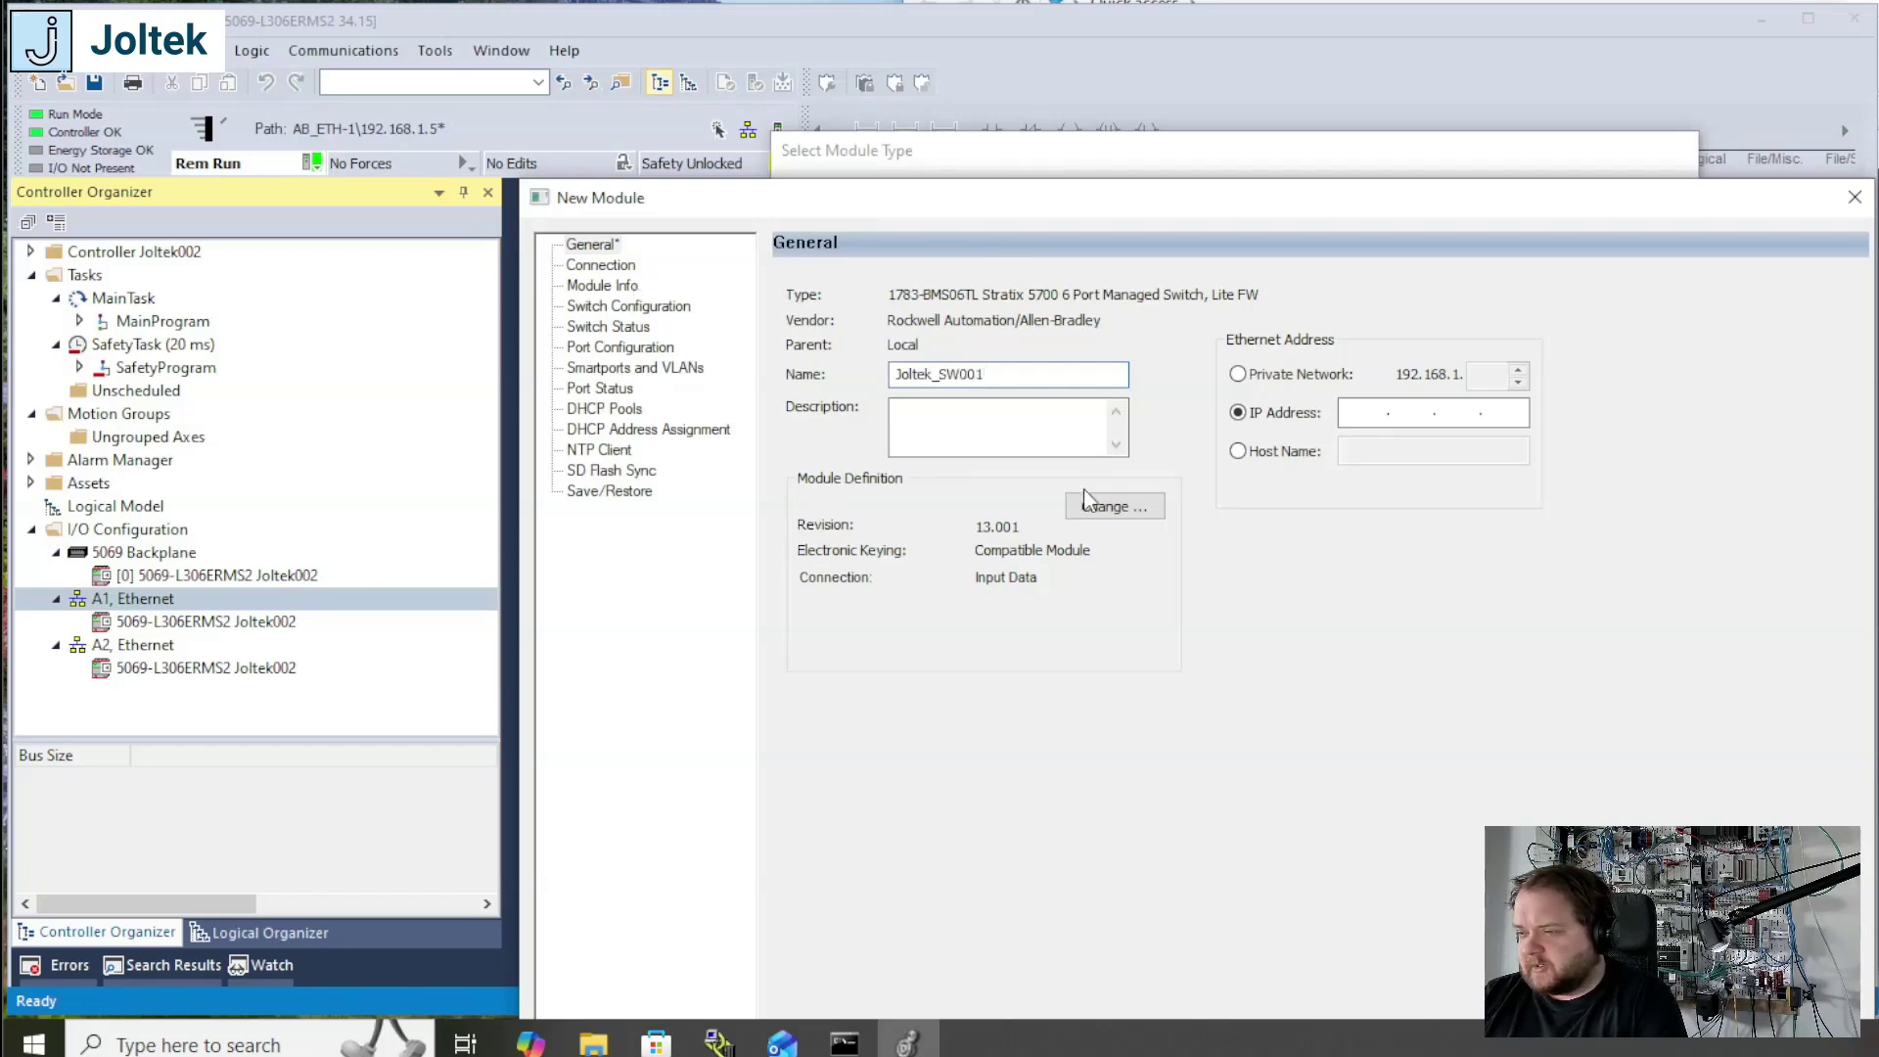
pyautogui.click(1104, 508)
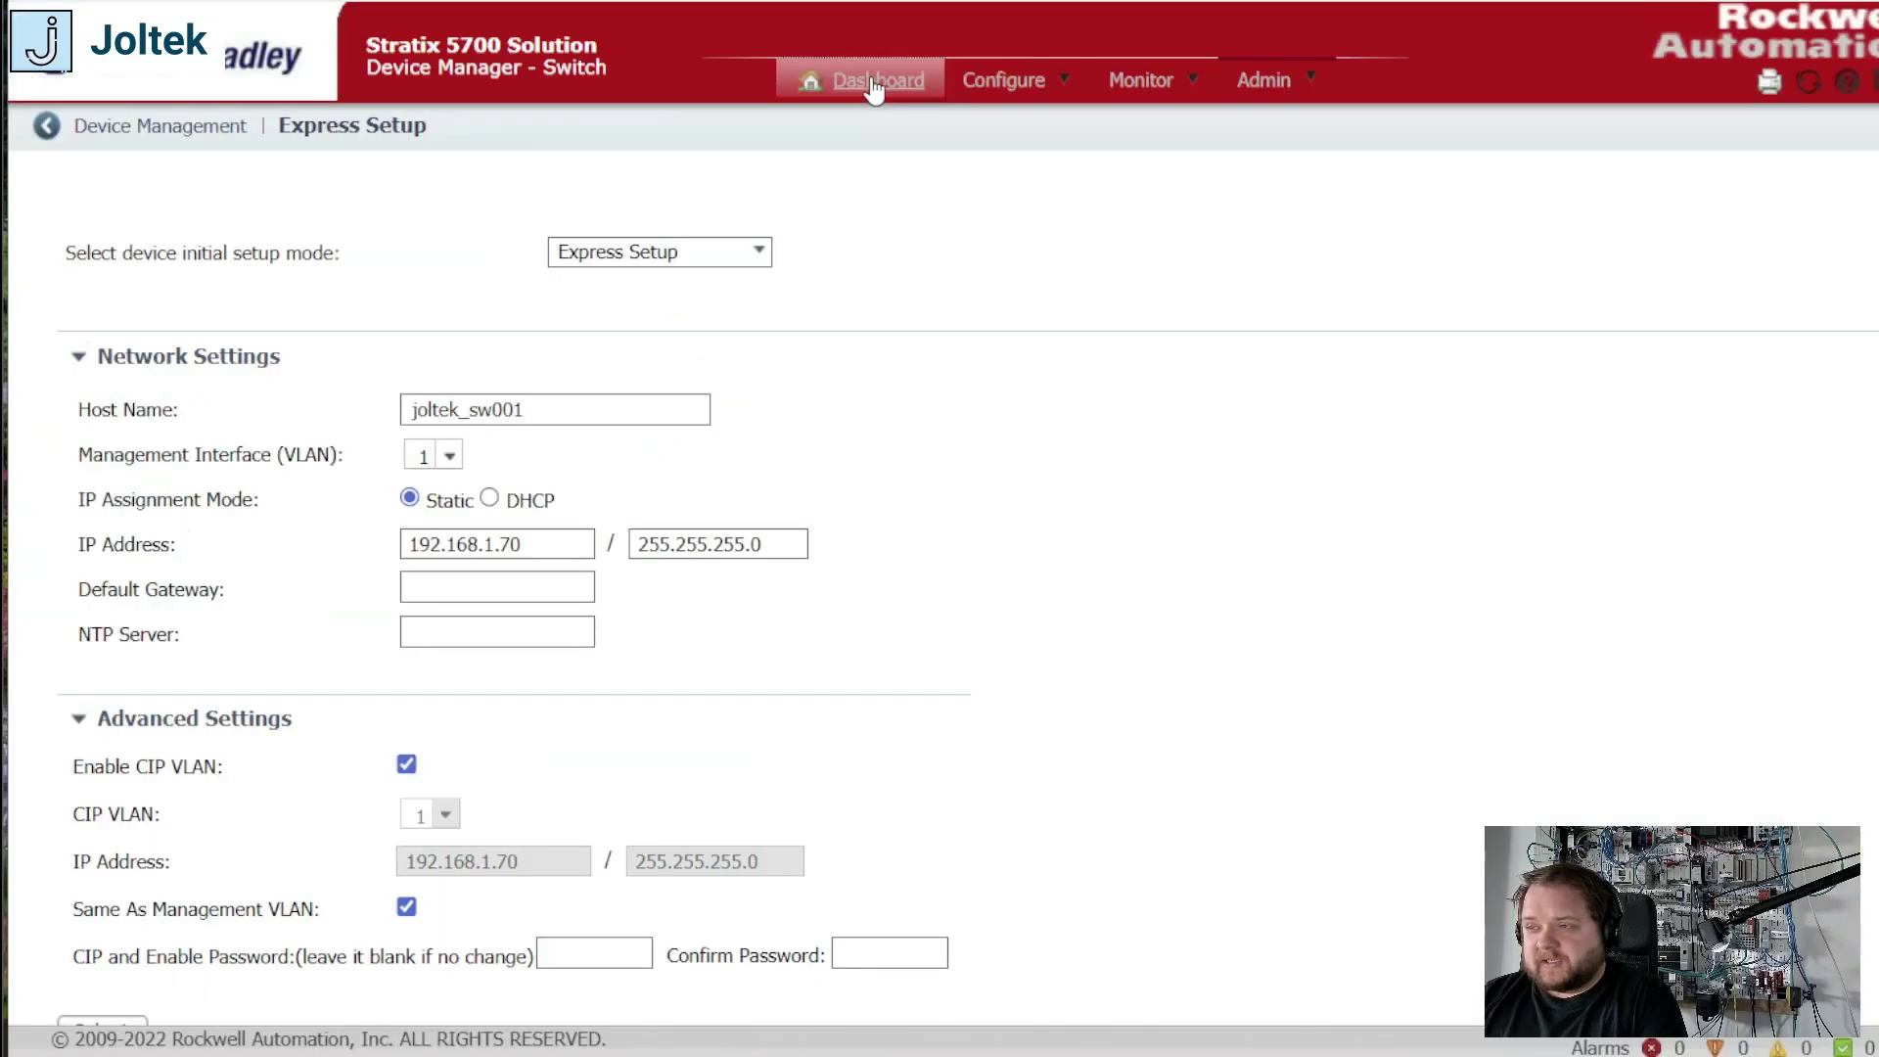
# Step: Switch to the Stratix 5700 Device Manager and check the switch's CIP revision
pyautogui.click(875, 86)
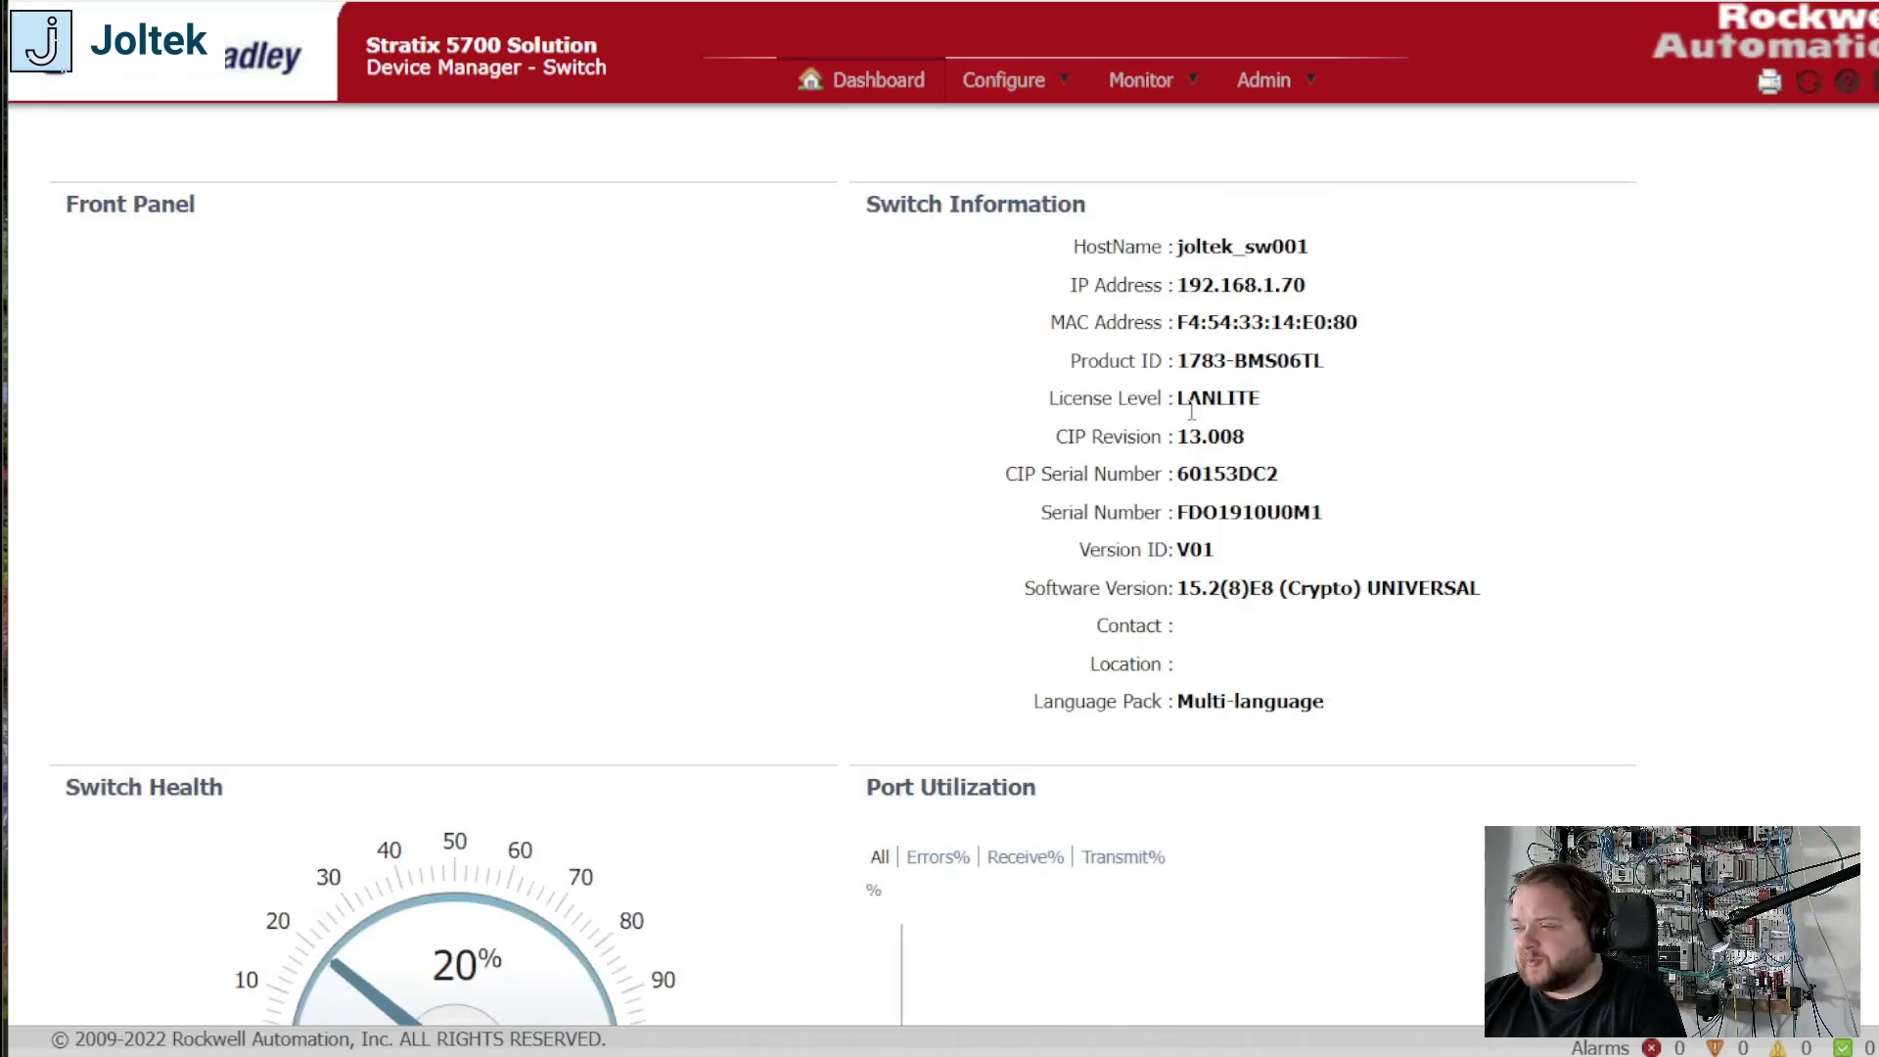
pyautogui.moveTo(1058, 436); pyautogui.dragTo(1242, 443)
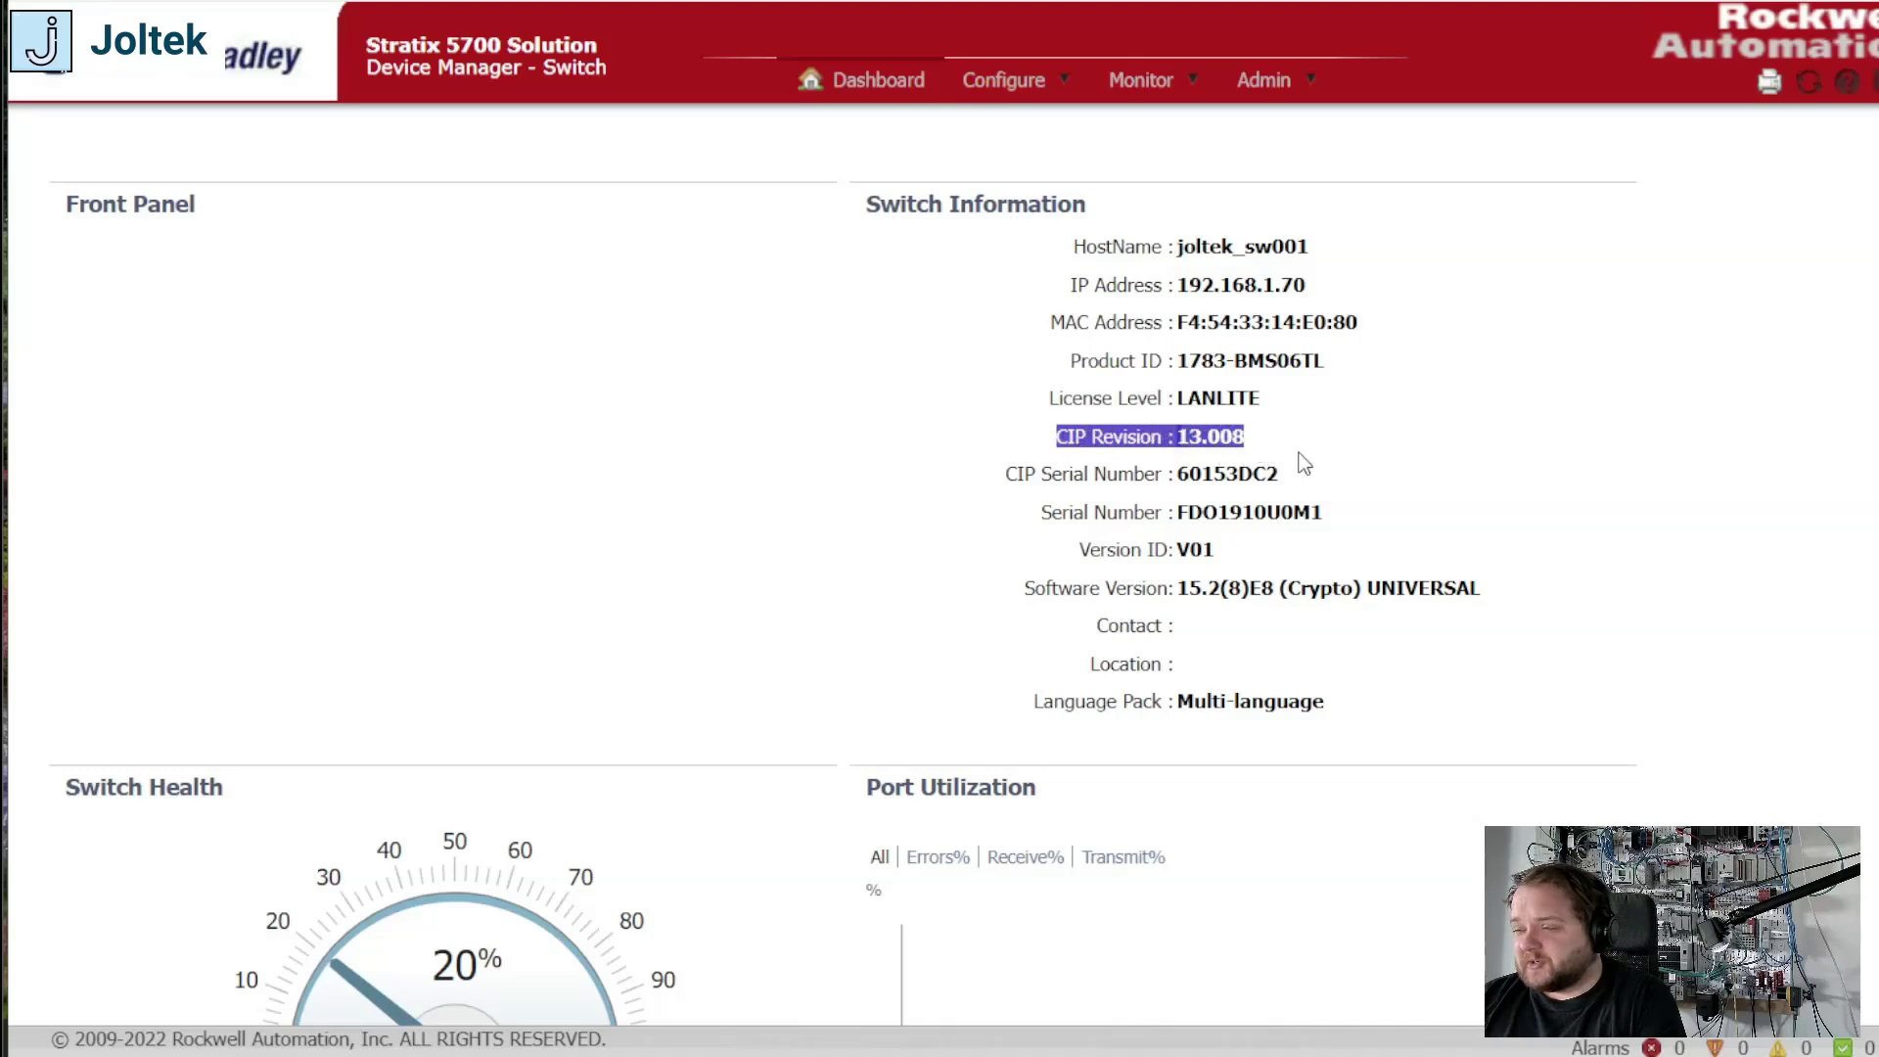
pyautogui.click(1738, 452)
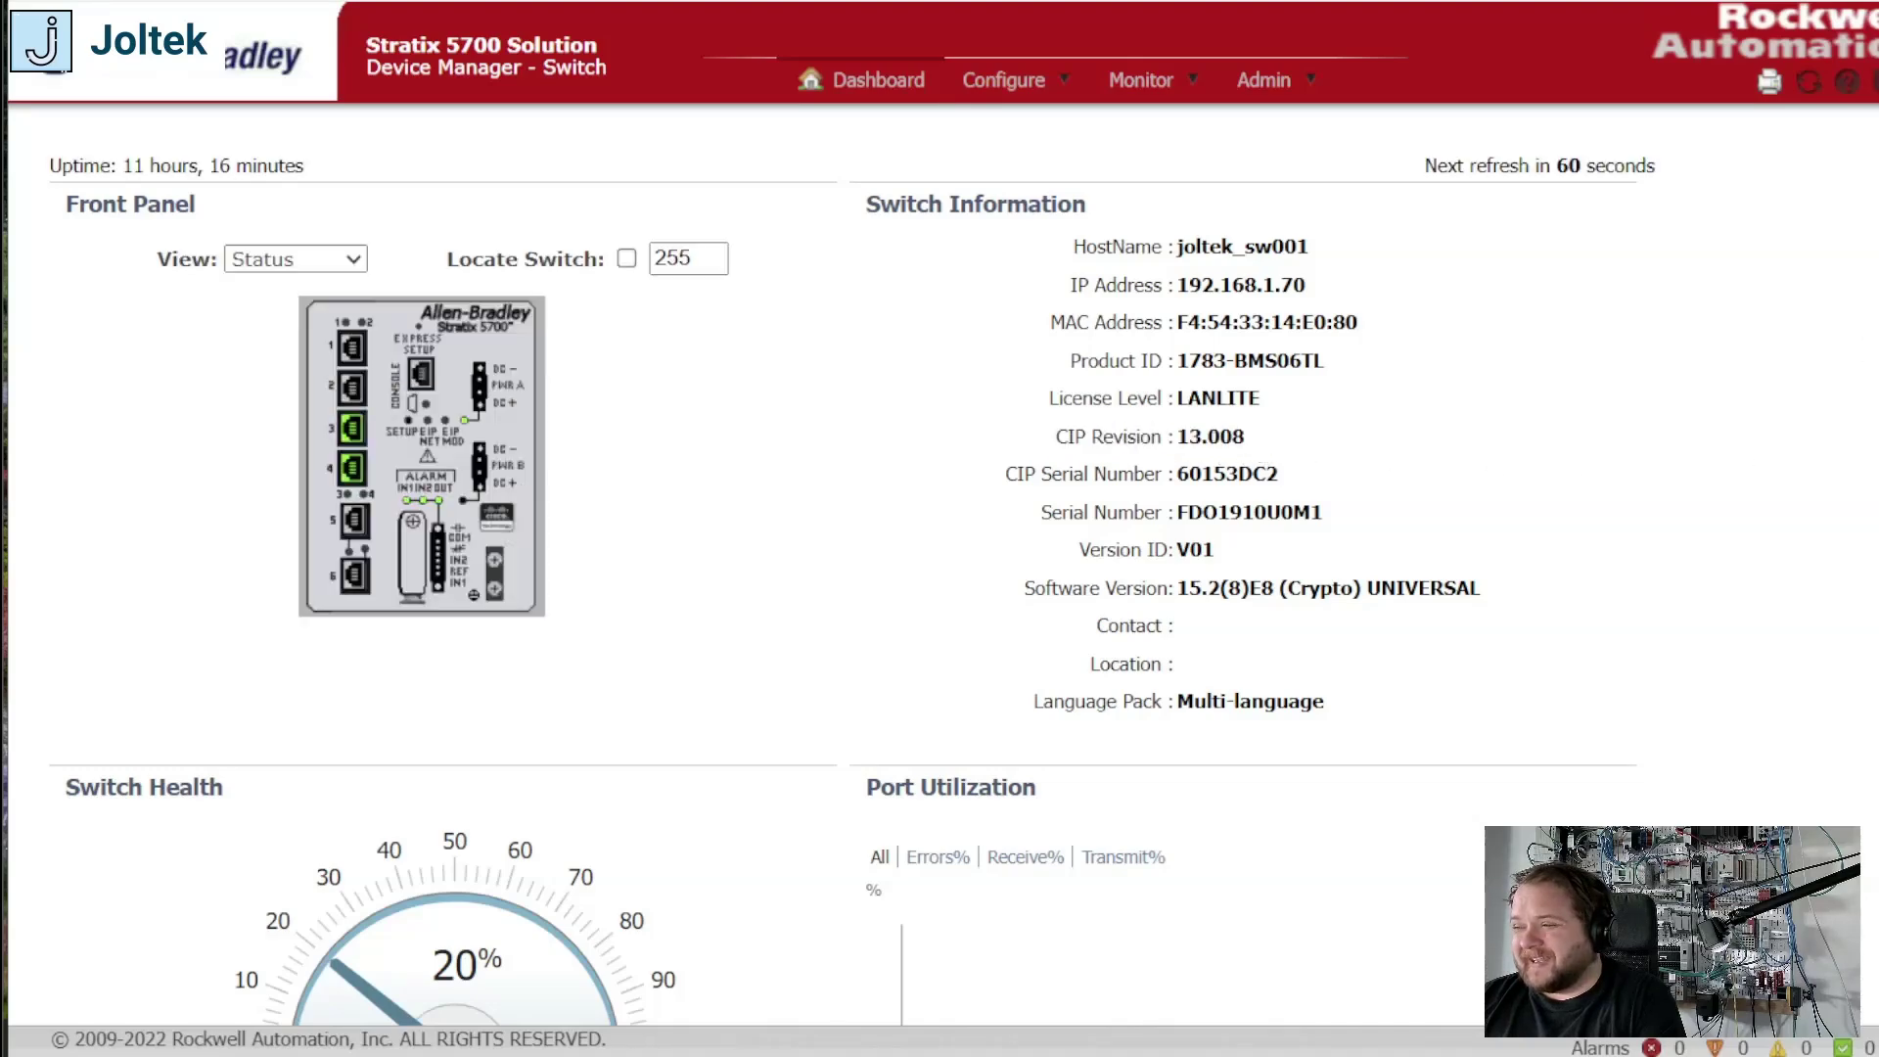
# Step: Return to Studio 5000 and set the switch's module definition to revision 13.008
pyautogui.hotkey('alt', 'Tab')
pyautogui.click(1252, 425)
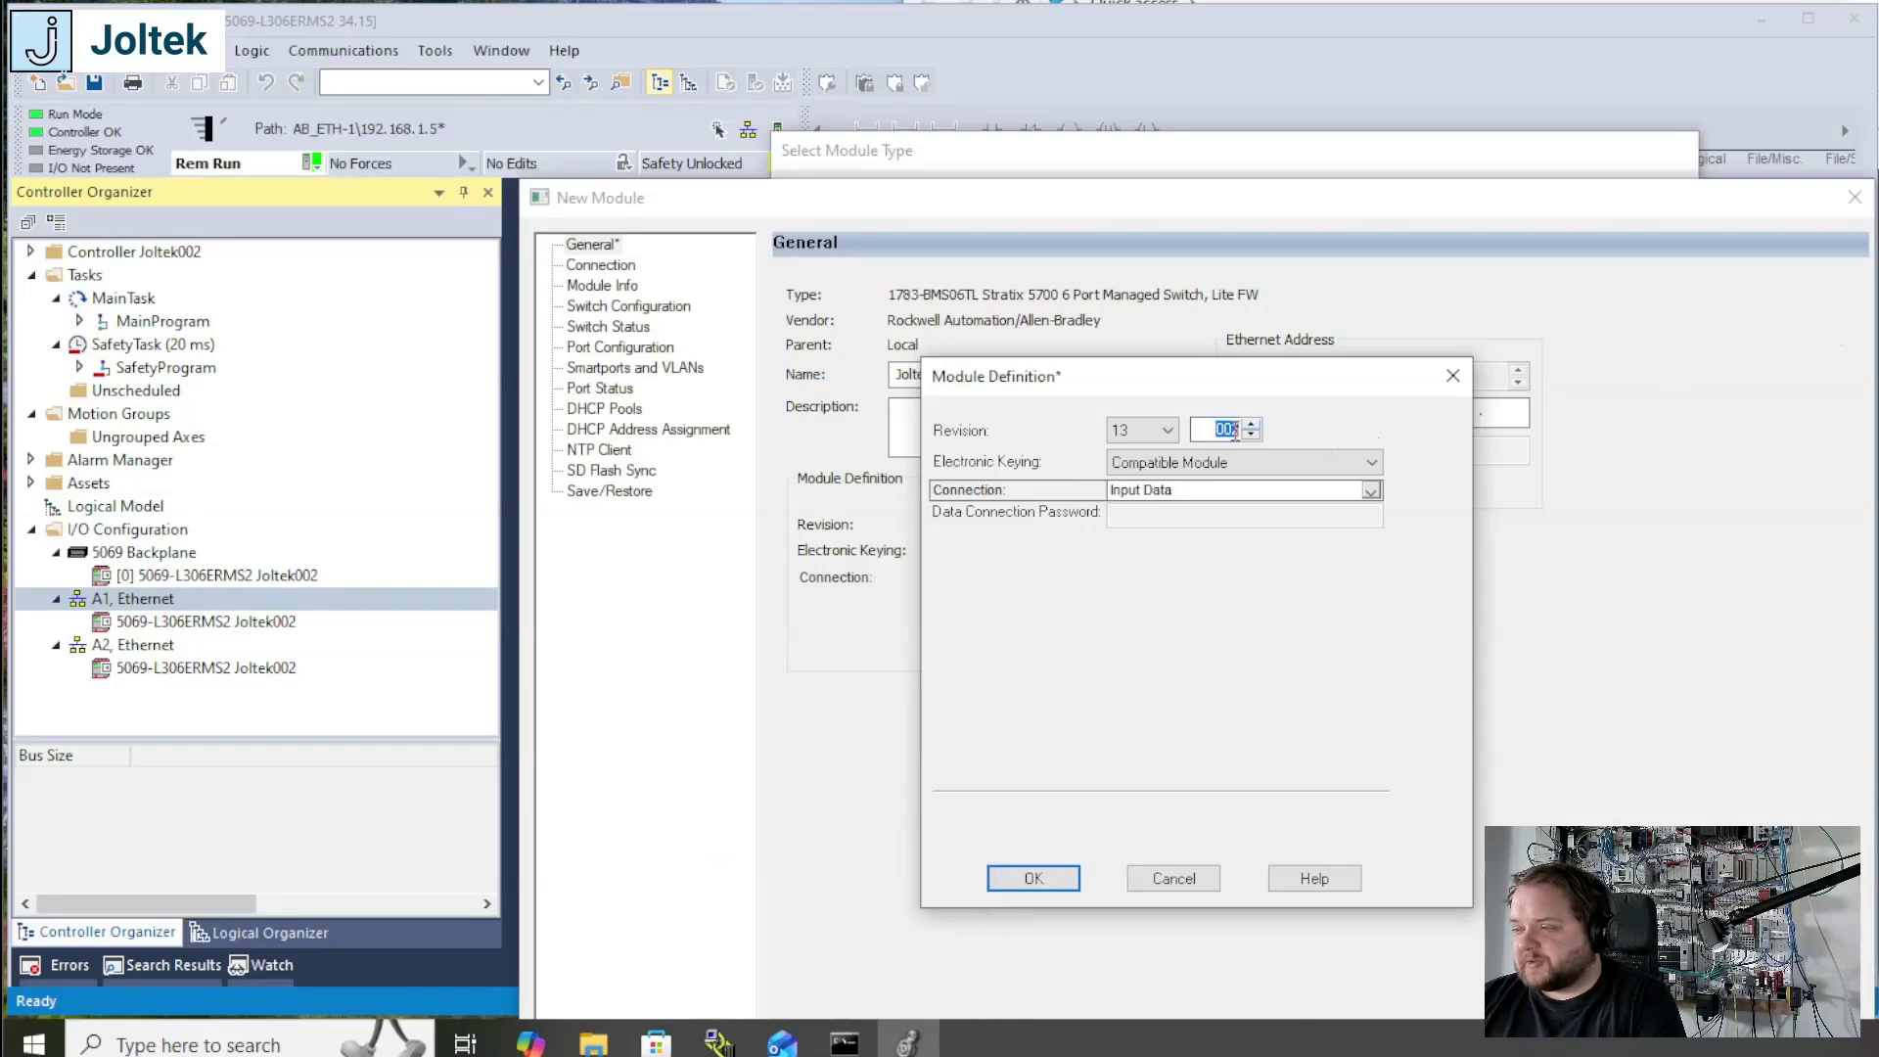
pyautogui.click(1253, 425)
pyautogui.click(1254, 427)
pyautogui.click(1252, 425)
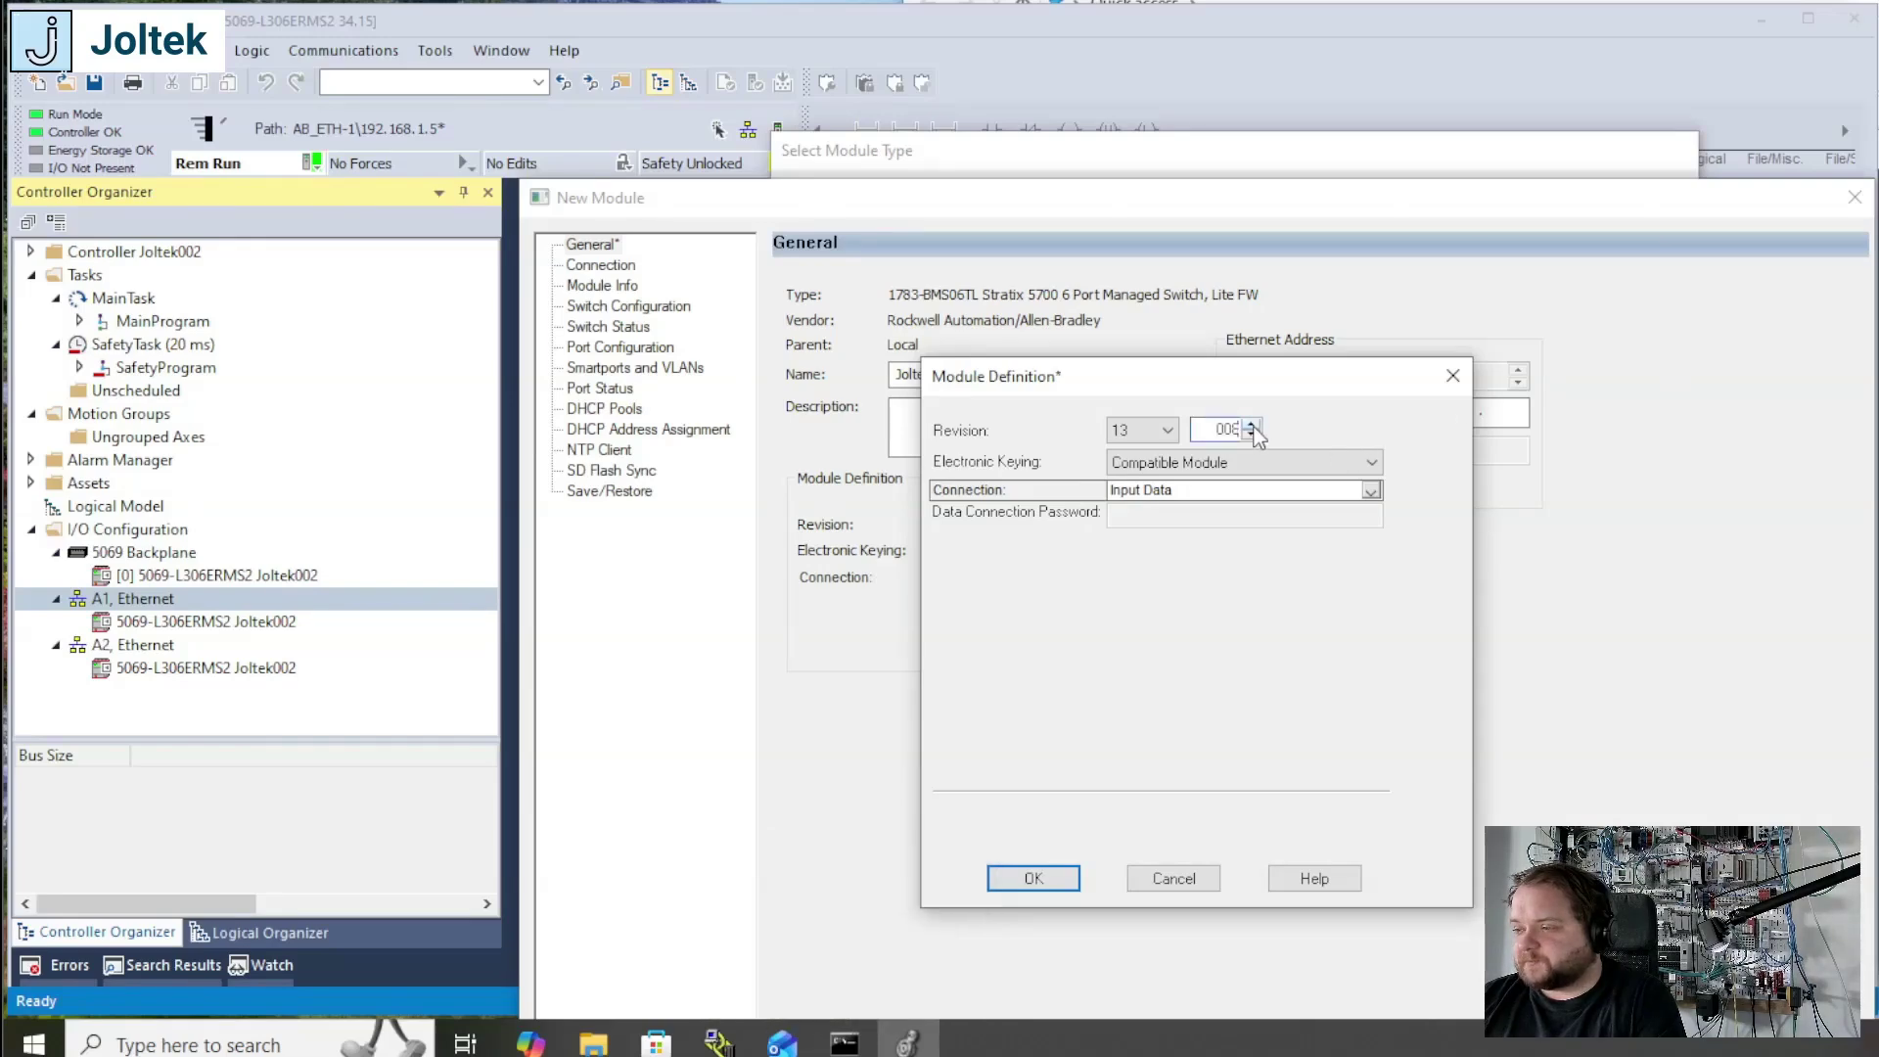
pyautogui.click(1049, 884)
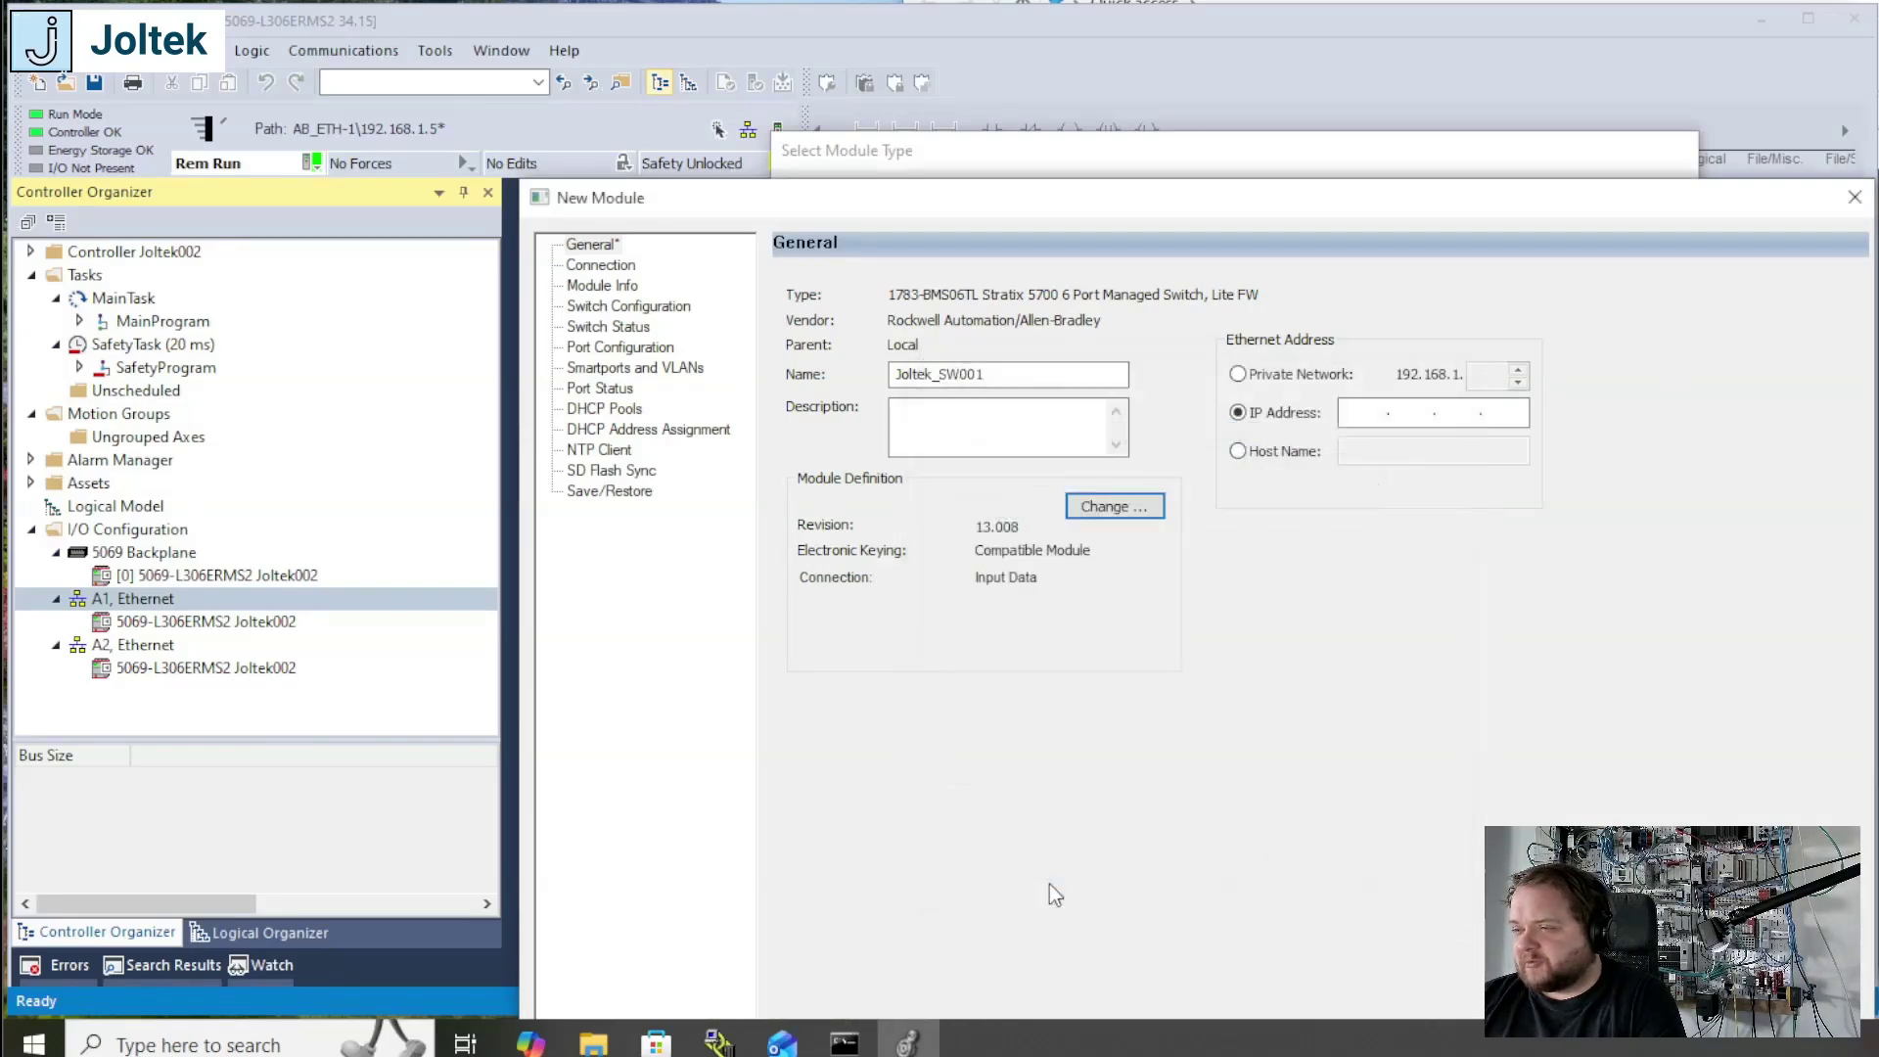
# Step: Set the switch's private network address to 192.168.1.70, create the module online with its connections uninhibited, and close the module catalog
pyautogui.click(1276, 384)
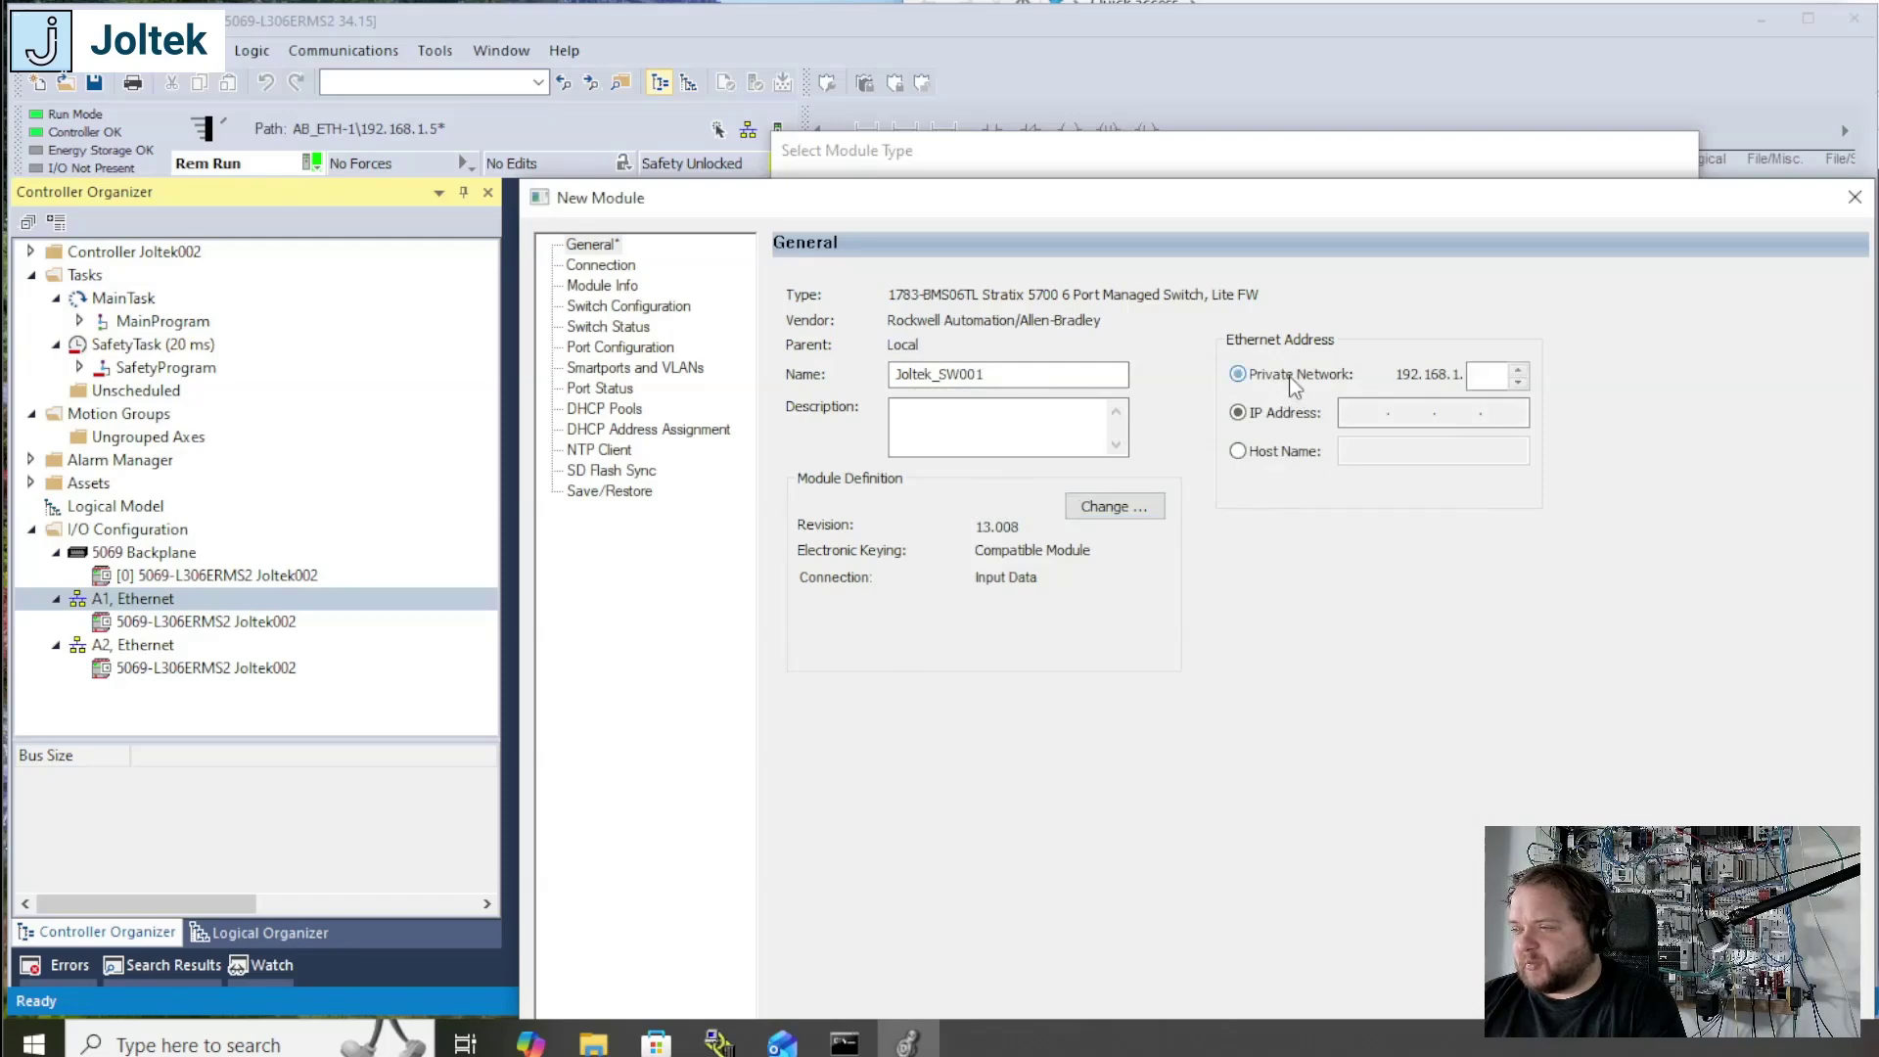
pyautogui.click(1491, 381)
pyautogui.write('70')
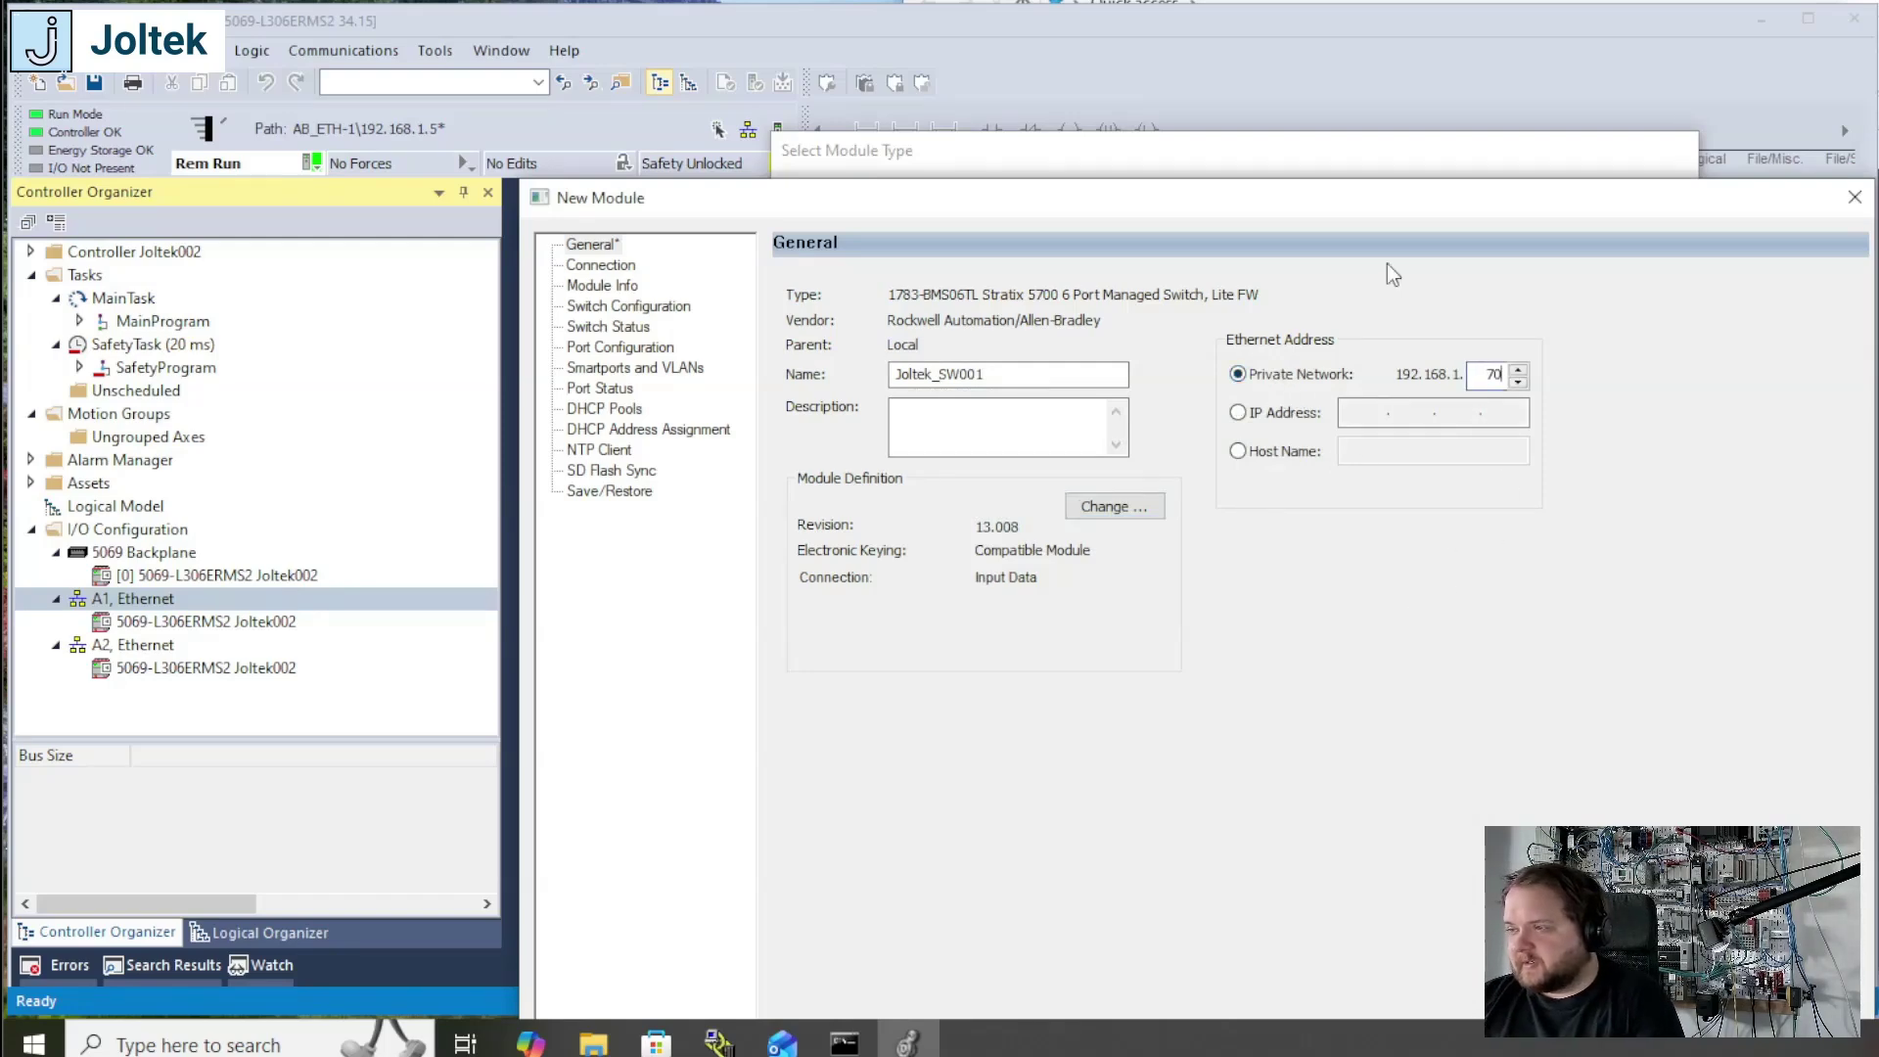
pyautogui.moveTo(1360, 202); pyautogui.dragTo(1167, 131)
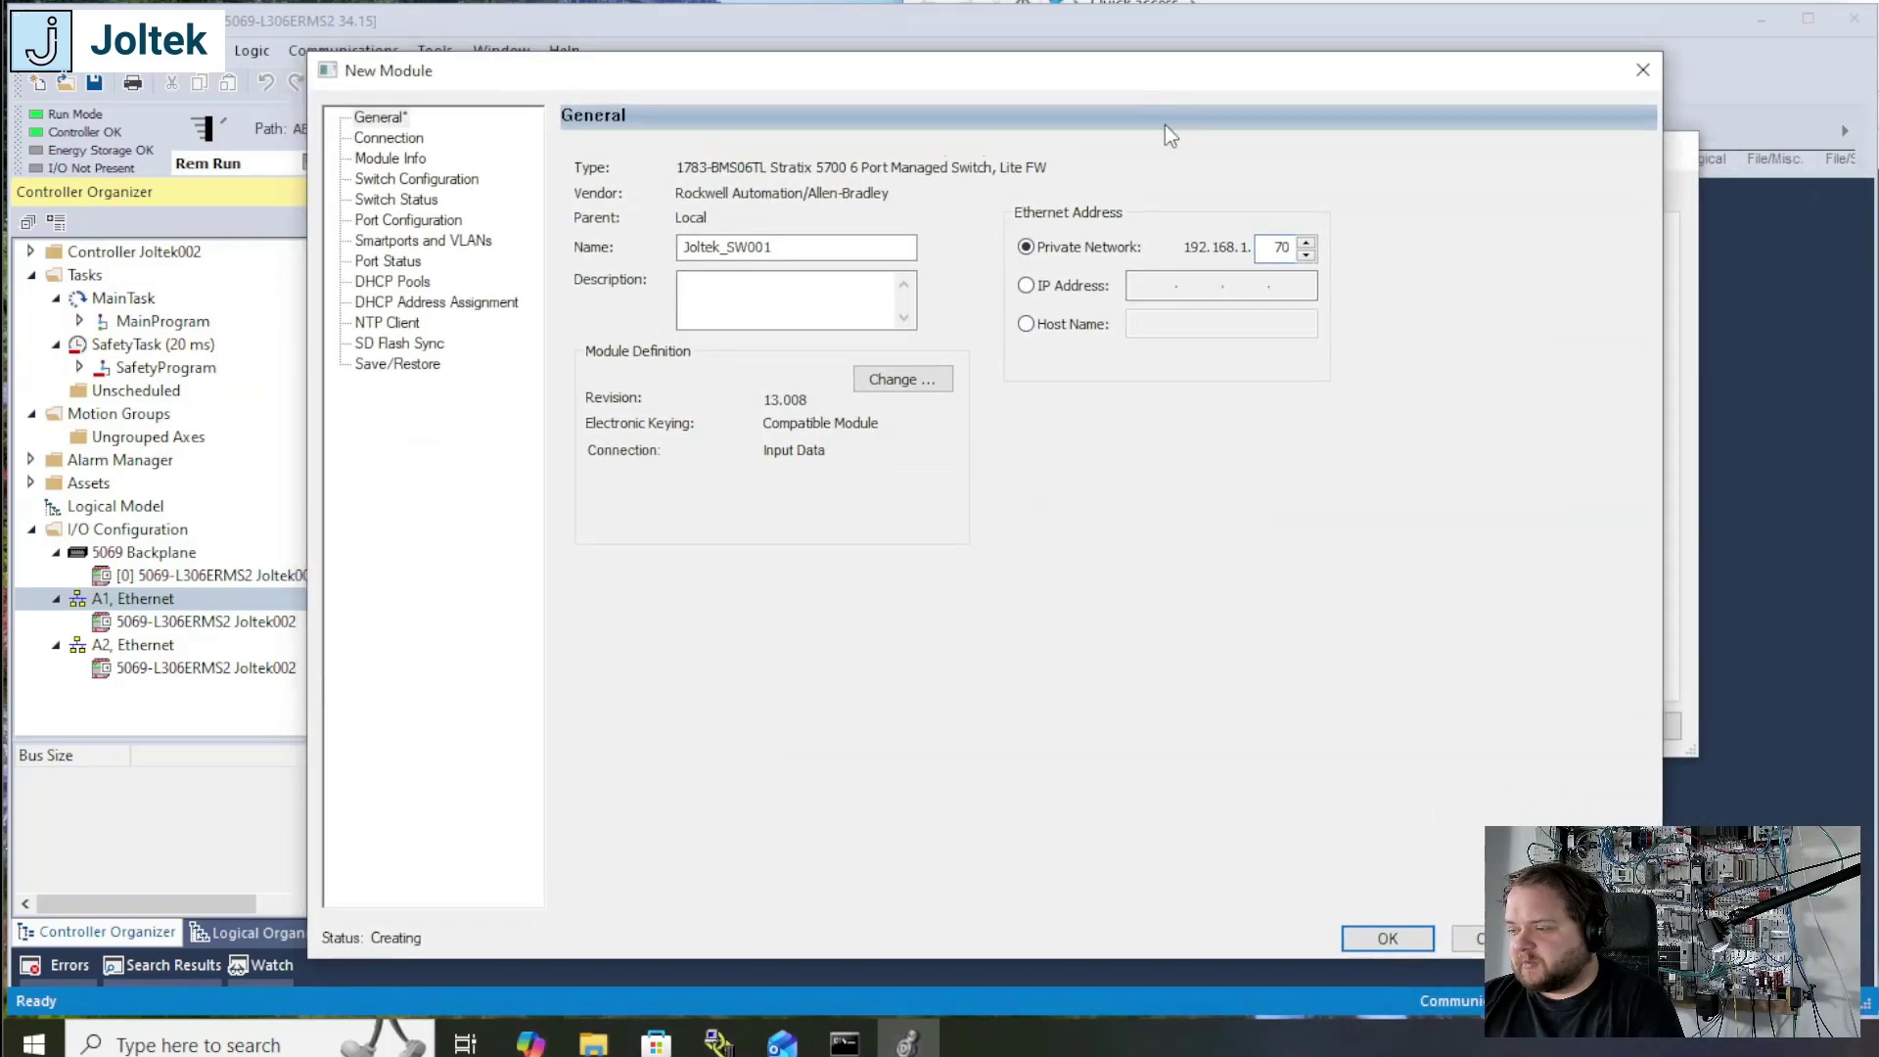
pyautogui.click(1384, 935)
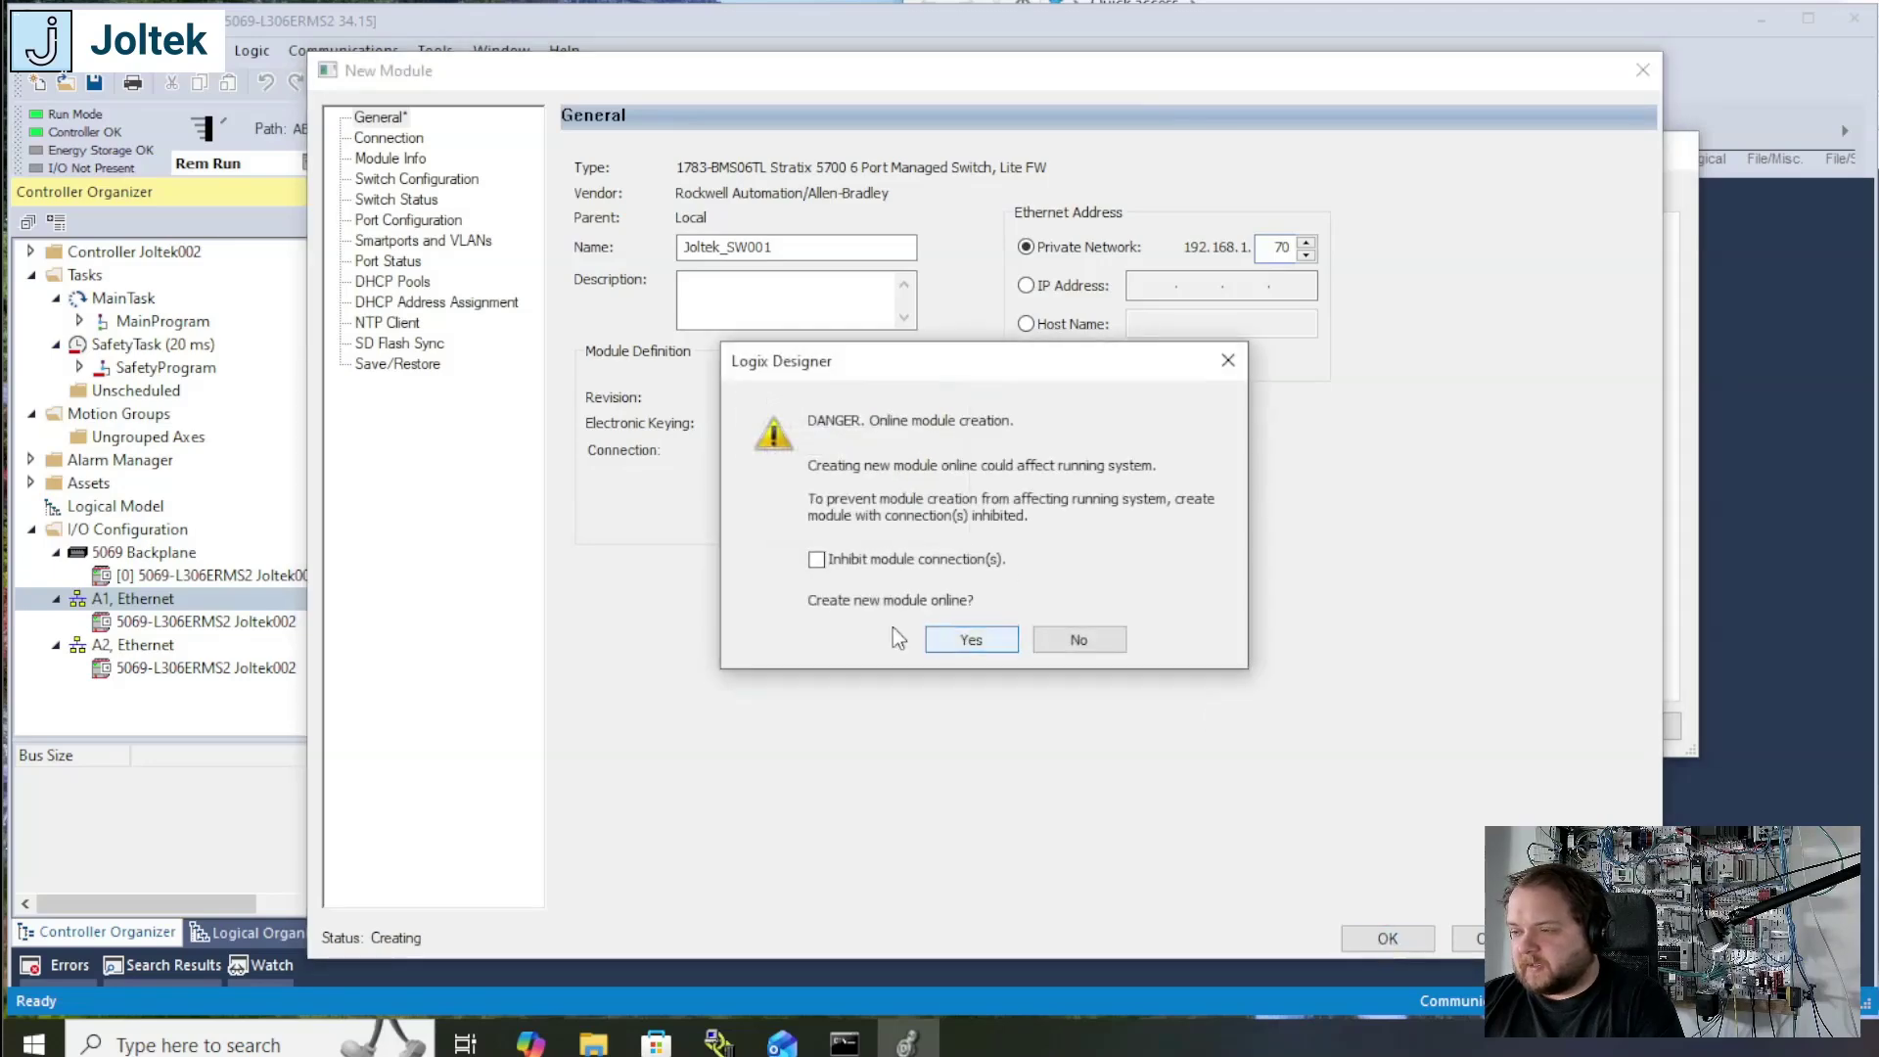
pyautogui.click(969, 640)
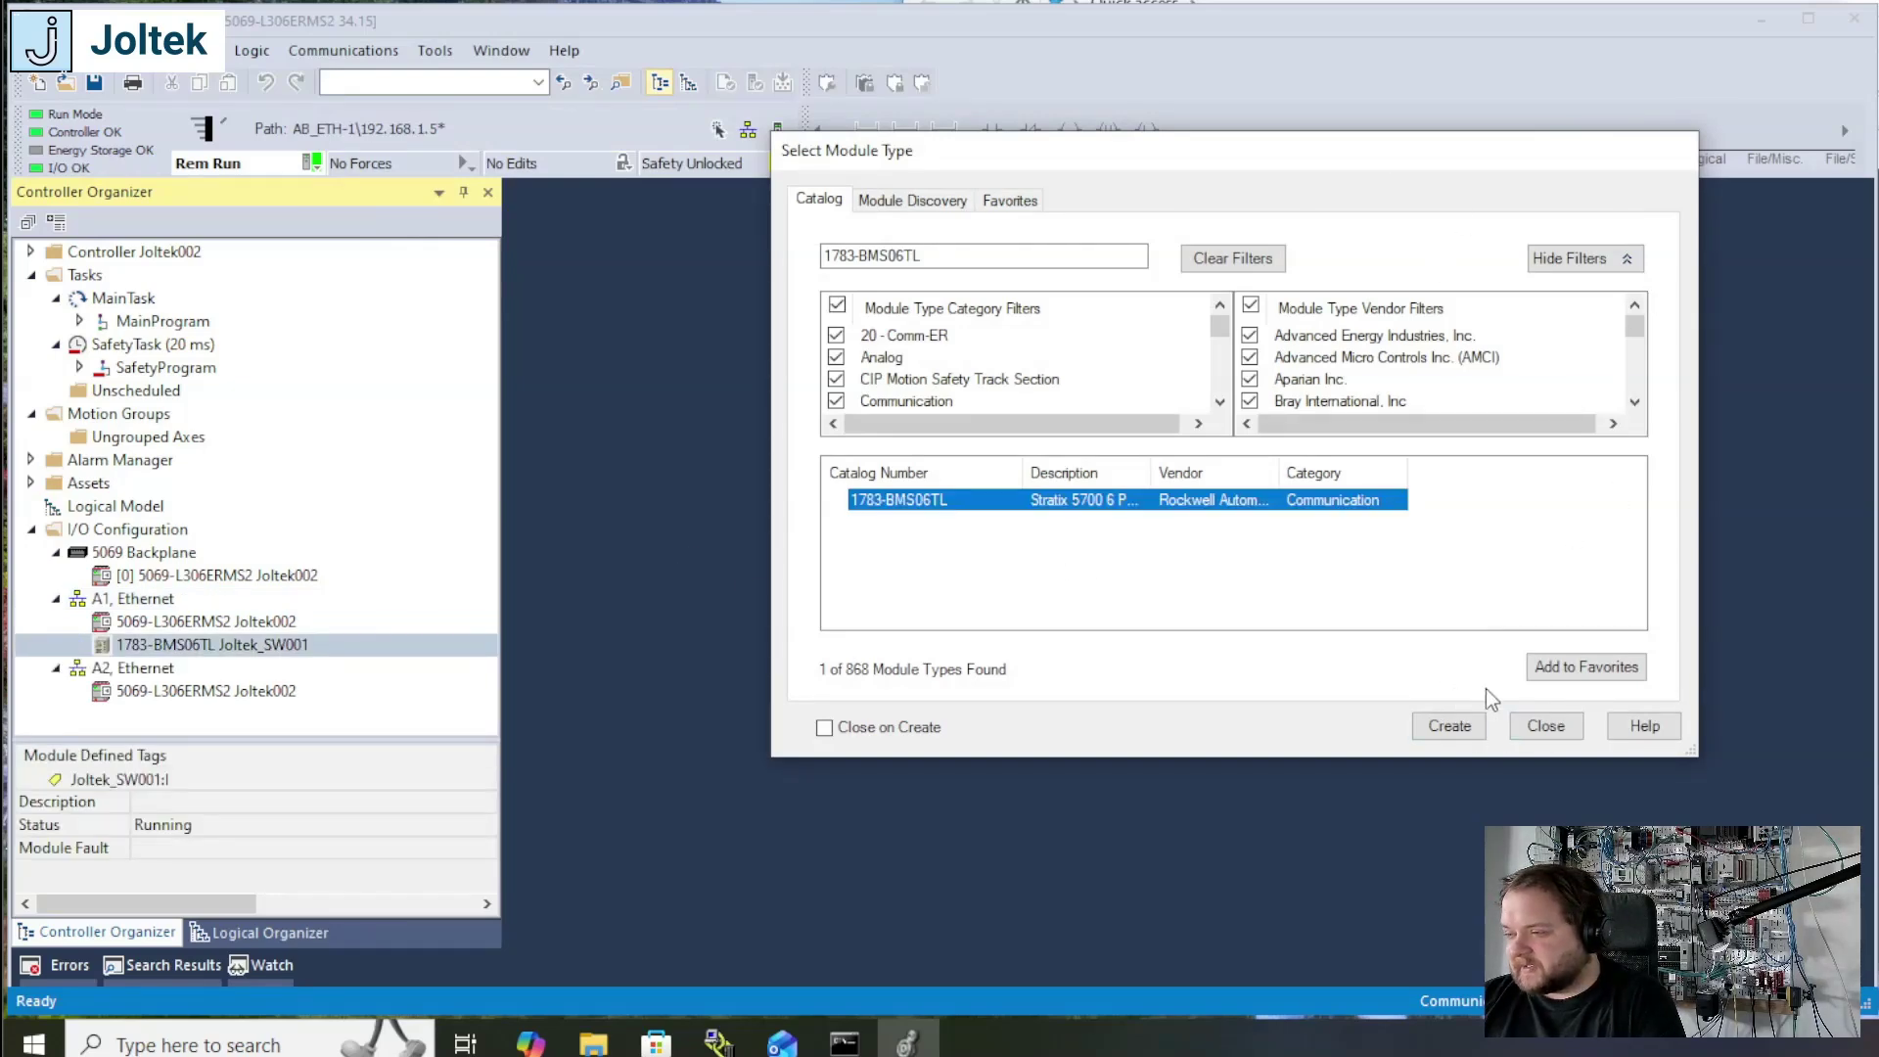
pyautogui.click(1544, 727)
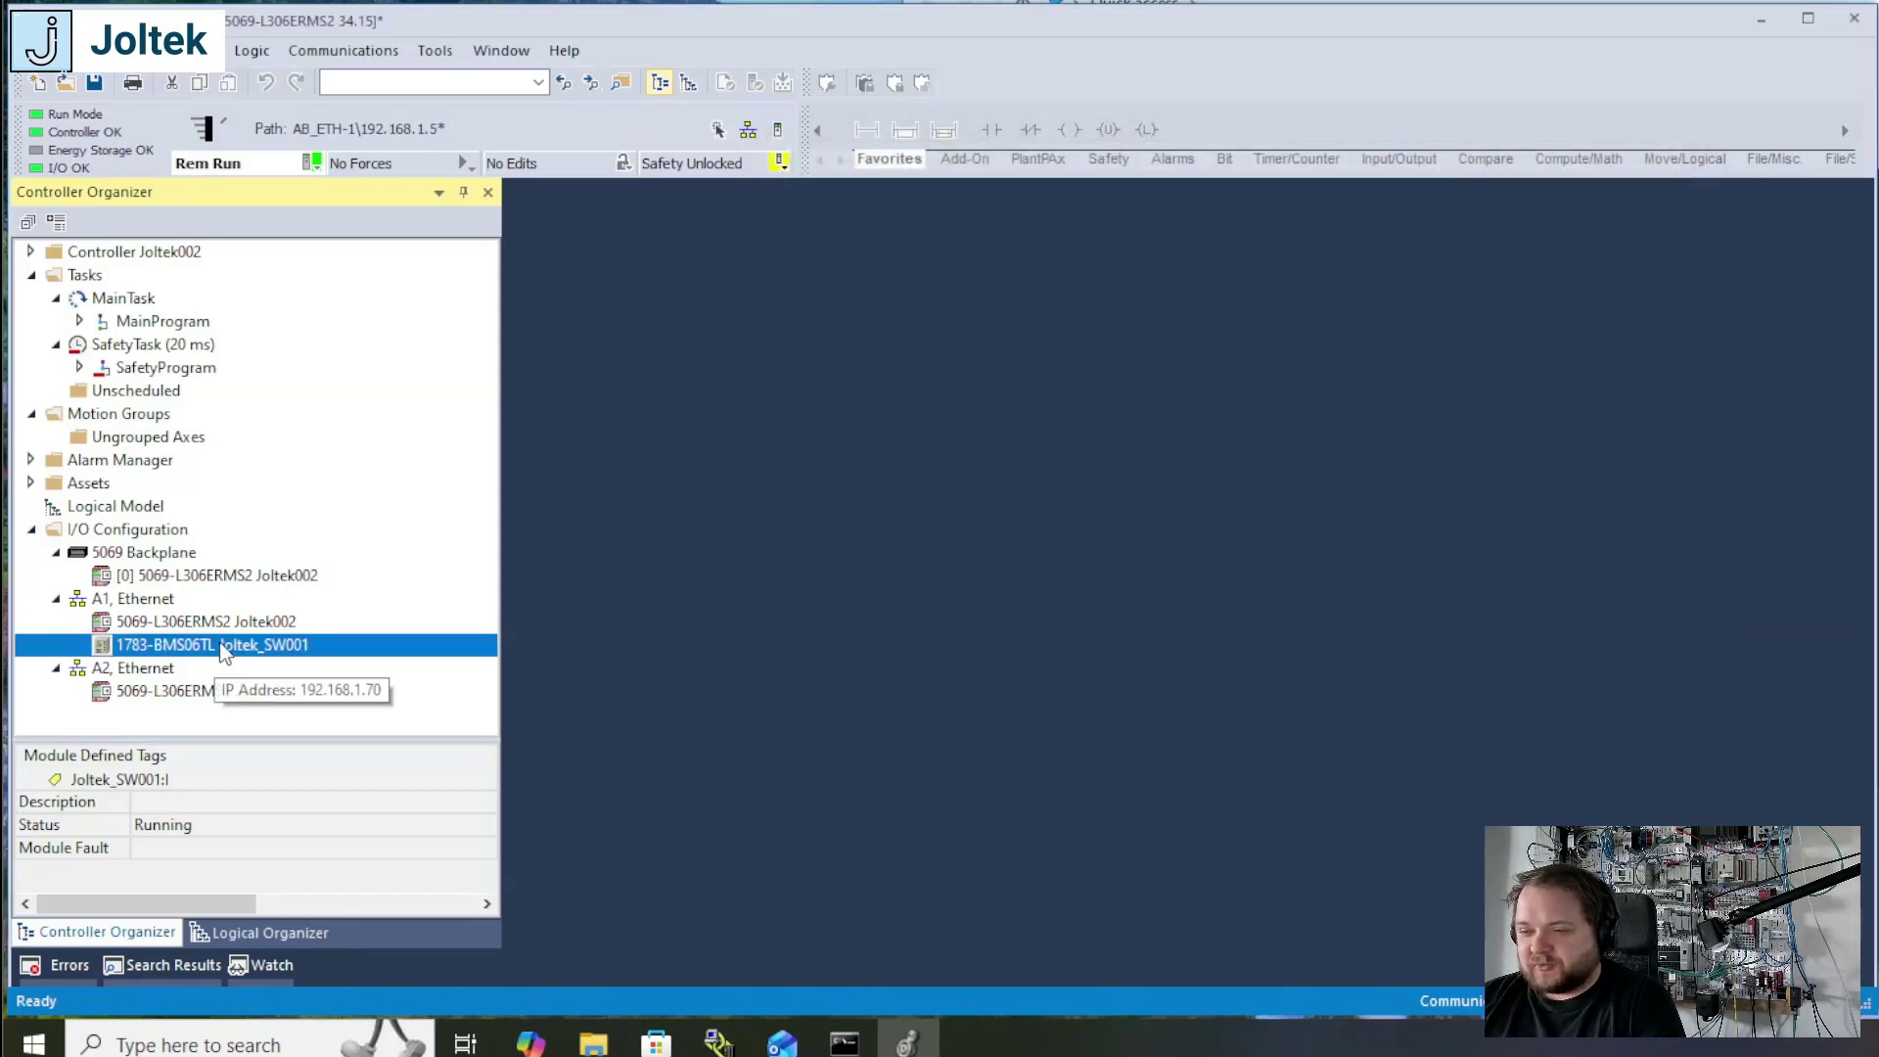
# Step: Open the Joltek_SW001 module properties and review its Connection, Switch Configuration, and Smartports and VLANs settings
pyautogui.doubleClick(219, 646)
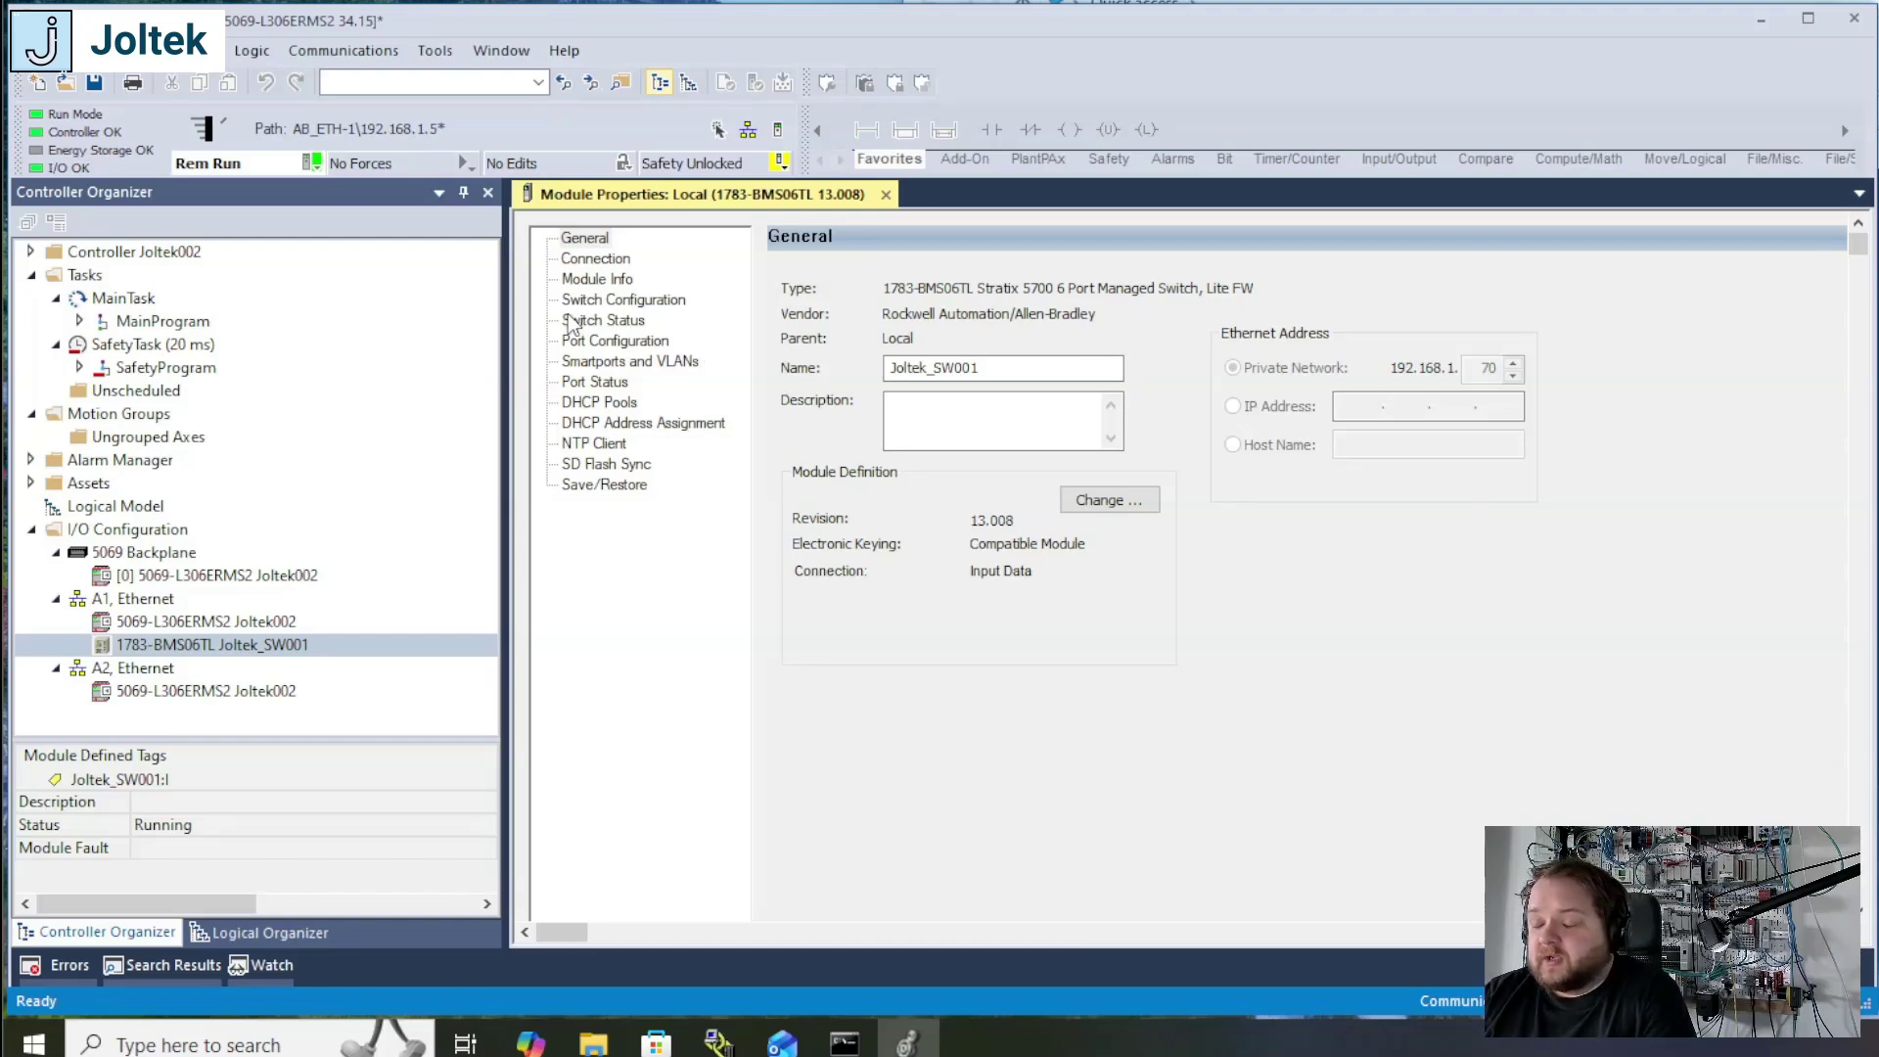
pyautogui.click(608, 261)
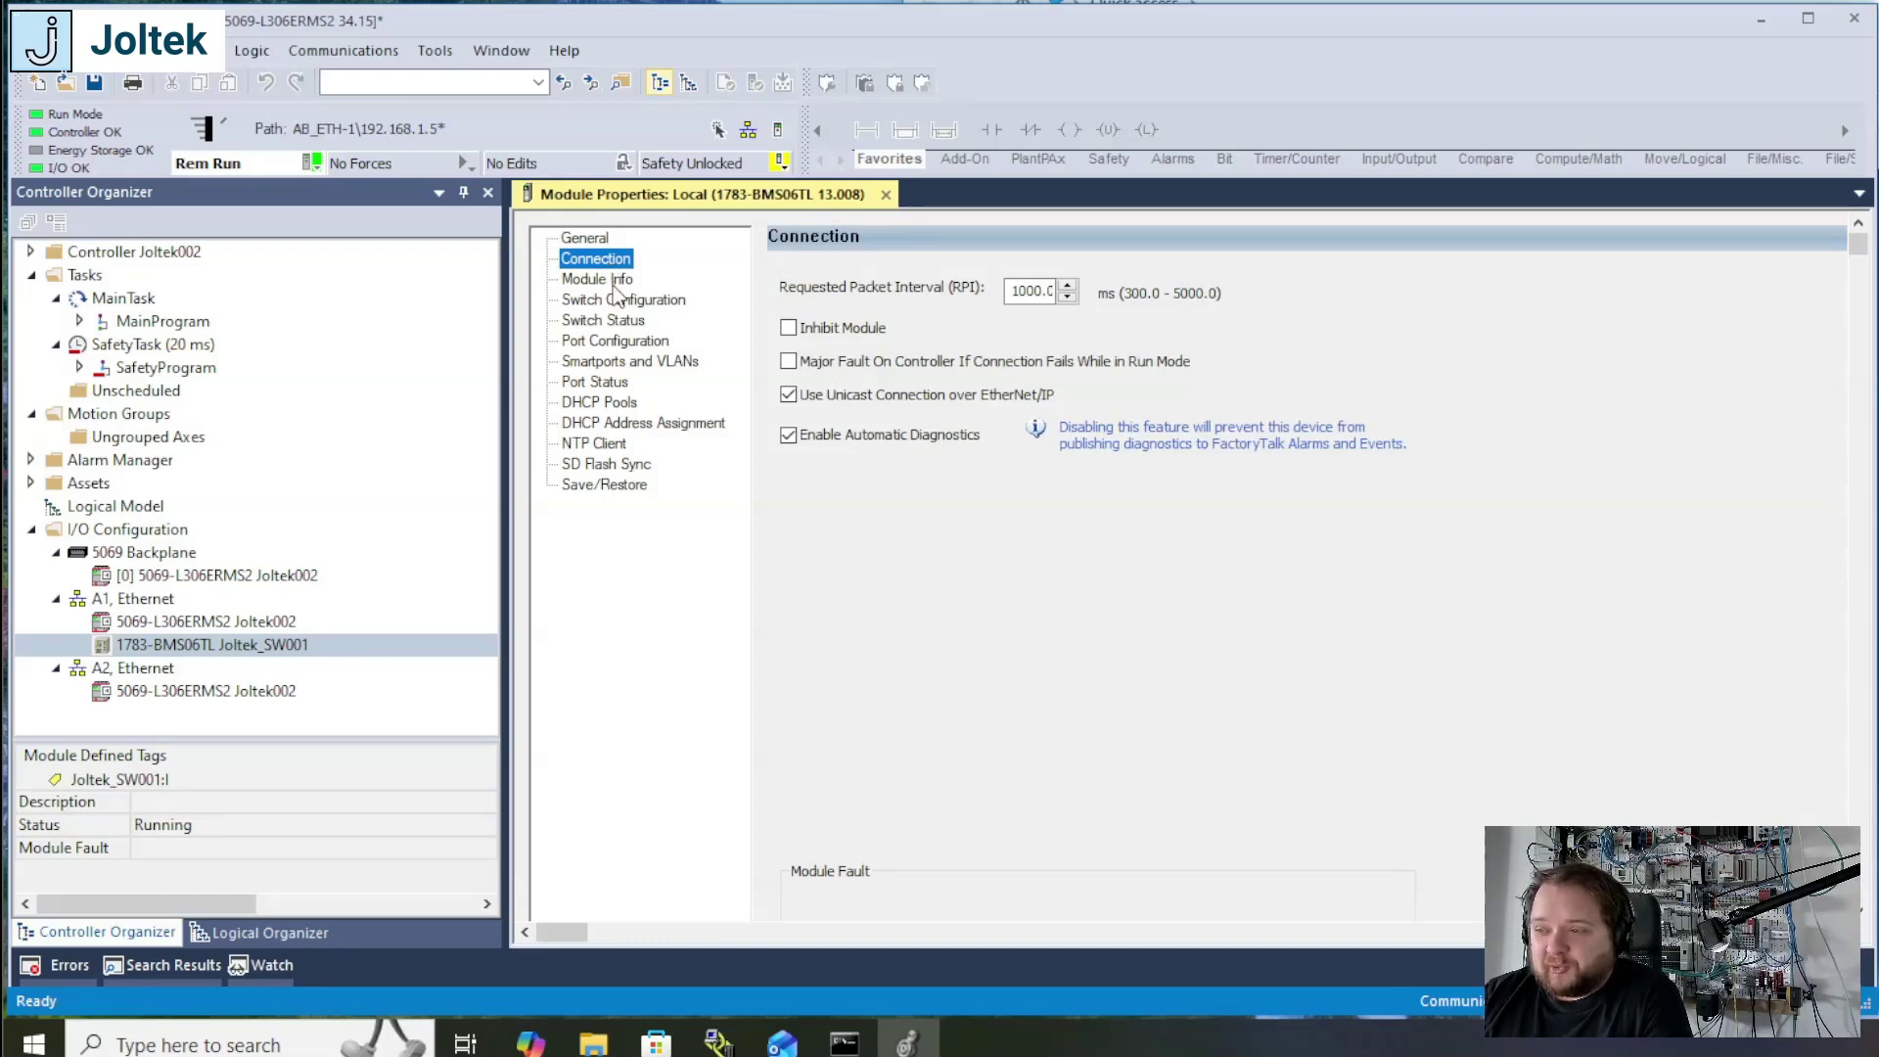
pyautogui.click(611, 299)
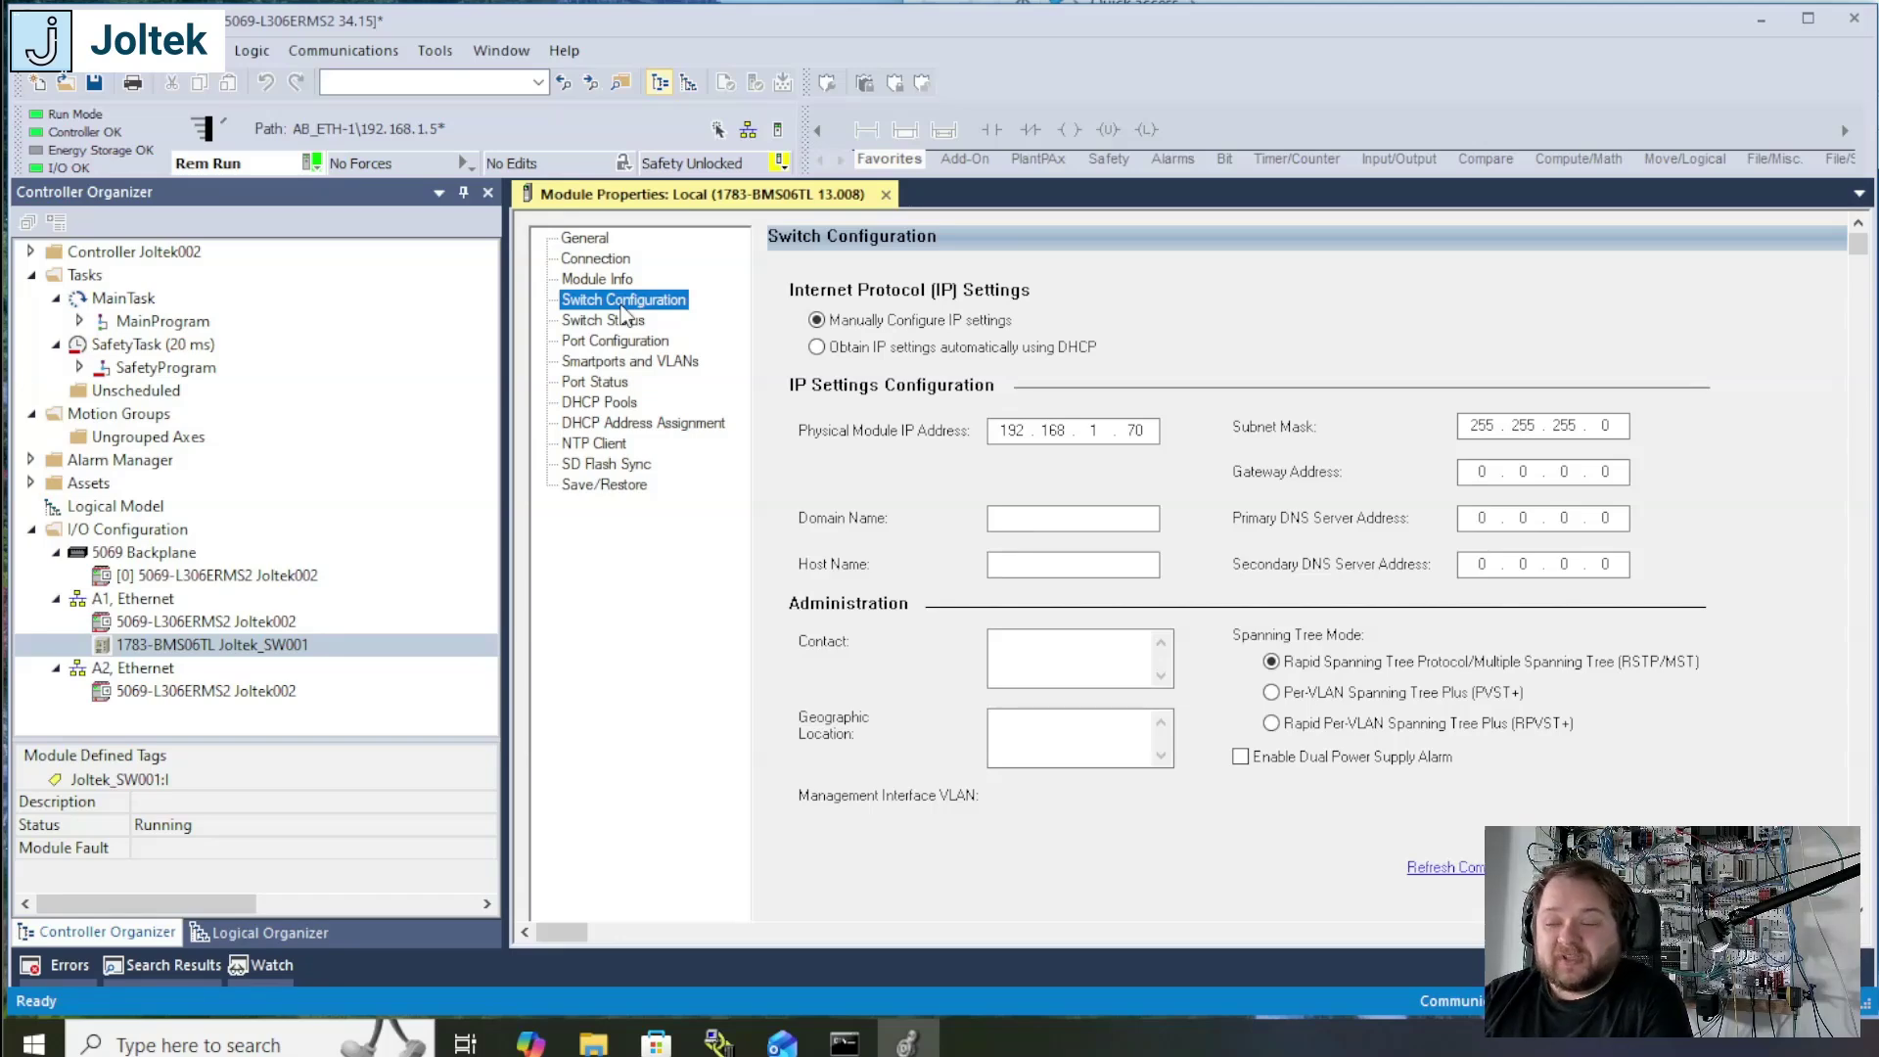
pyautogui.click(597, 364)
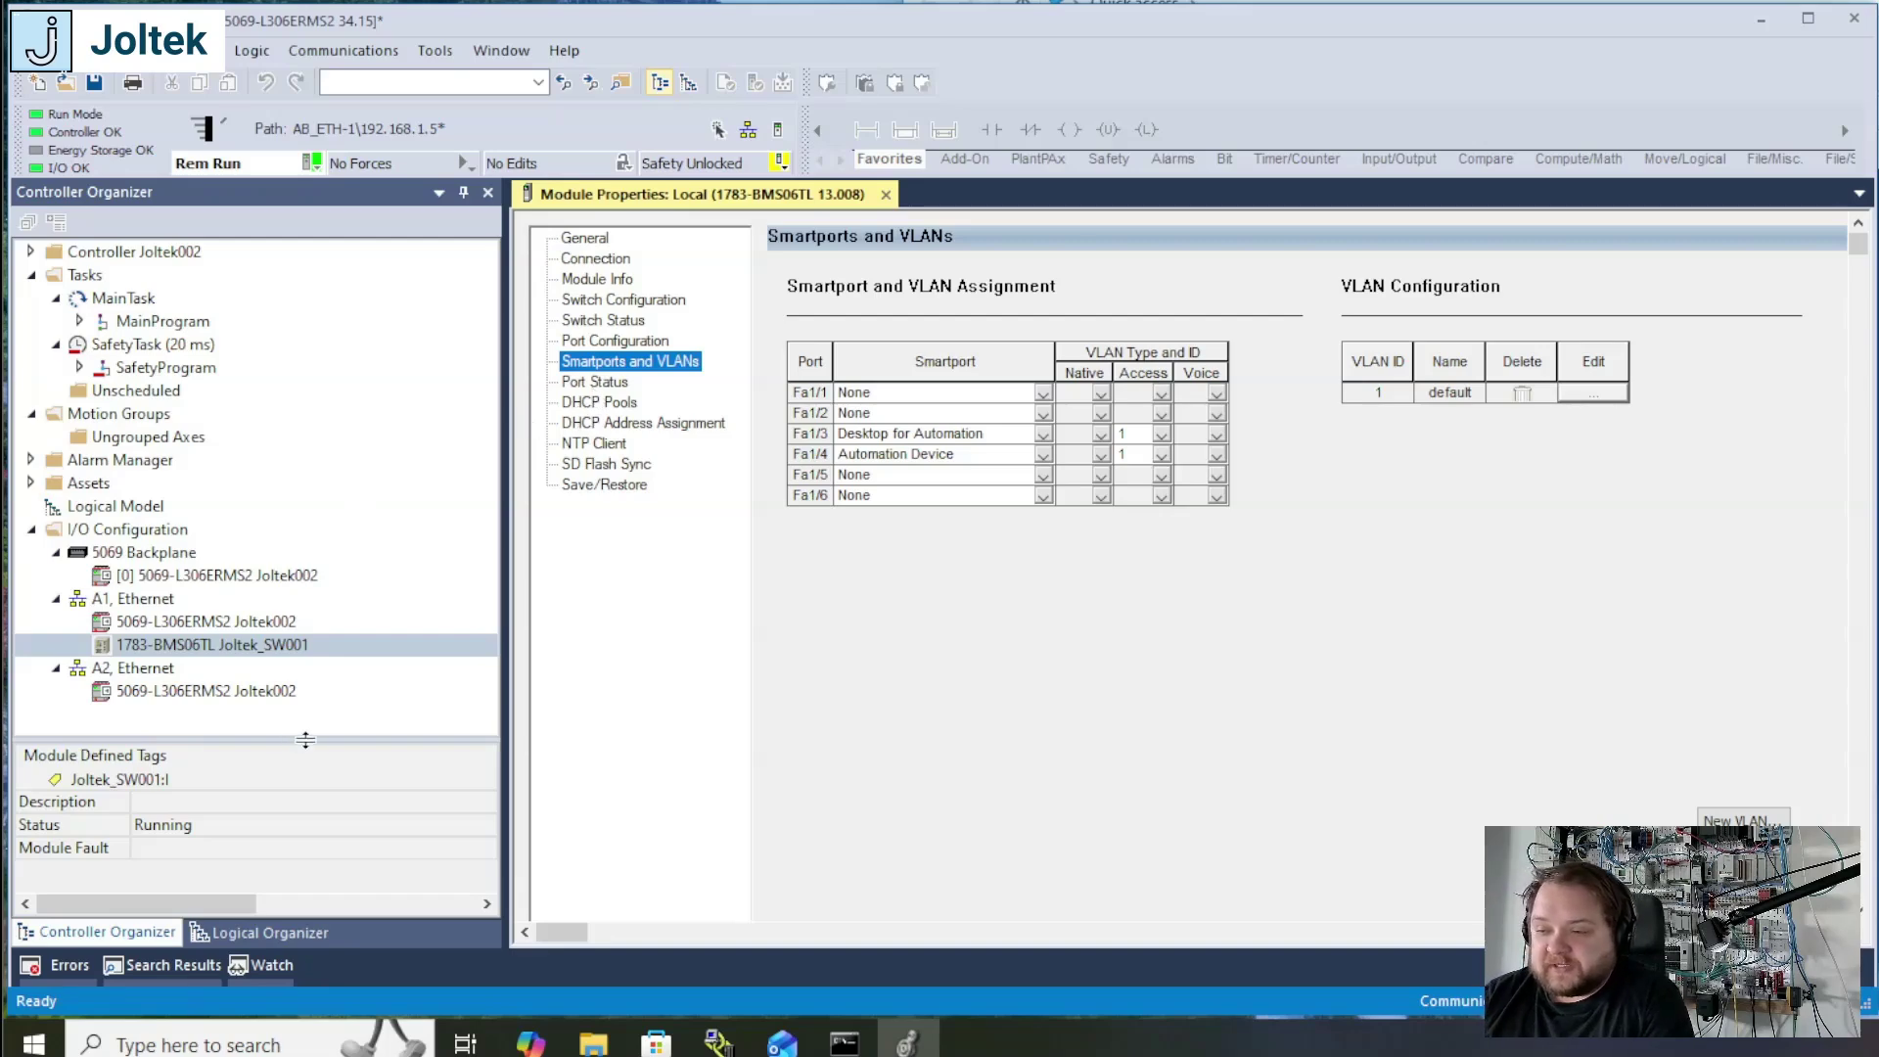
# Step: Open the controller tags, expand the Joltek_SW001:I input tag, and widen the Name column to read its member names
pyautogui.moveTo(305, 740); pyautogui.dragTo(305, 702)
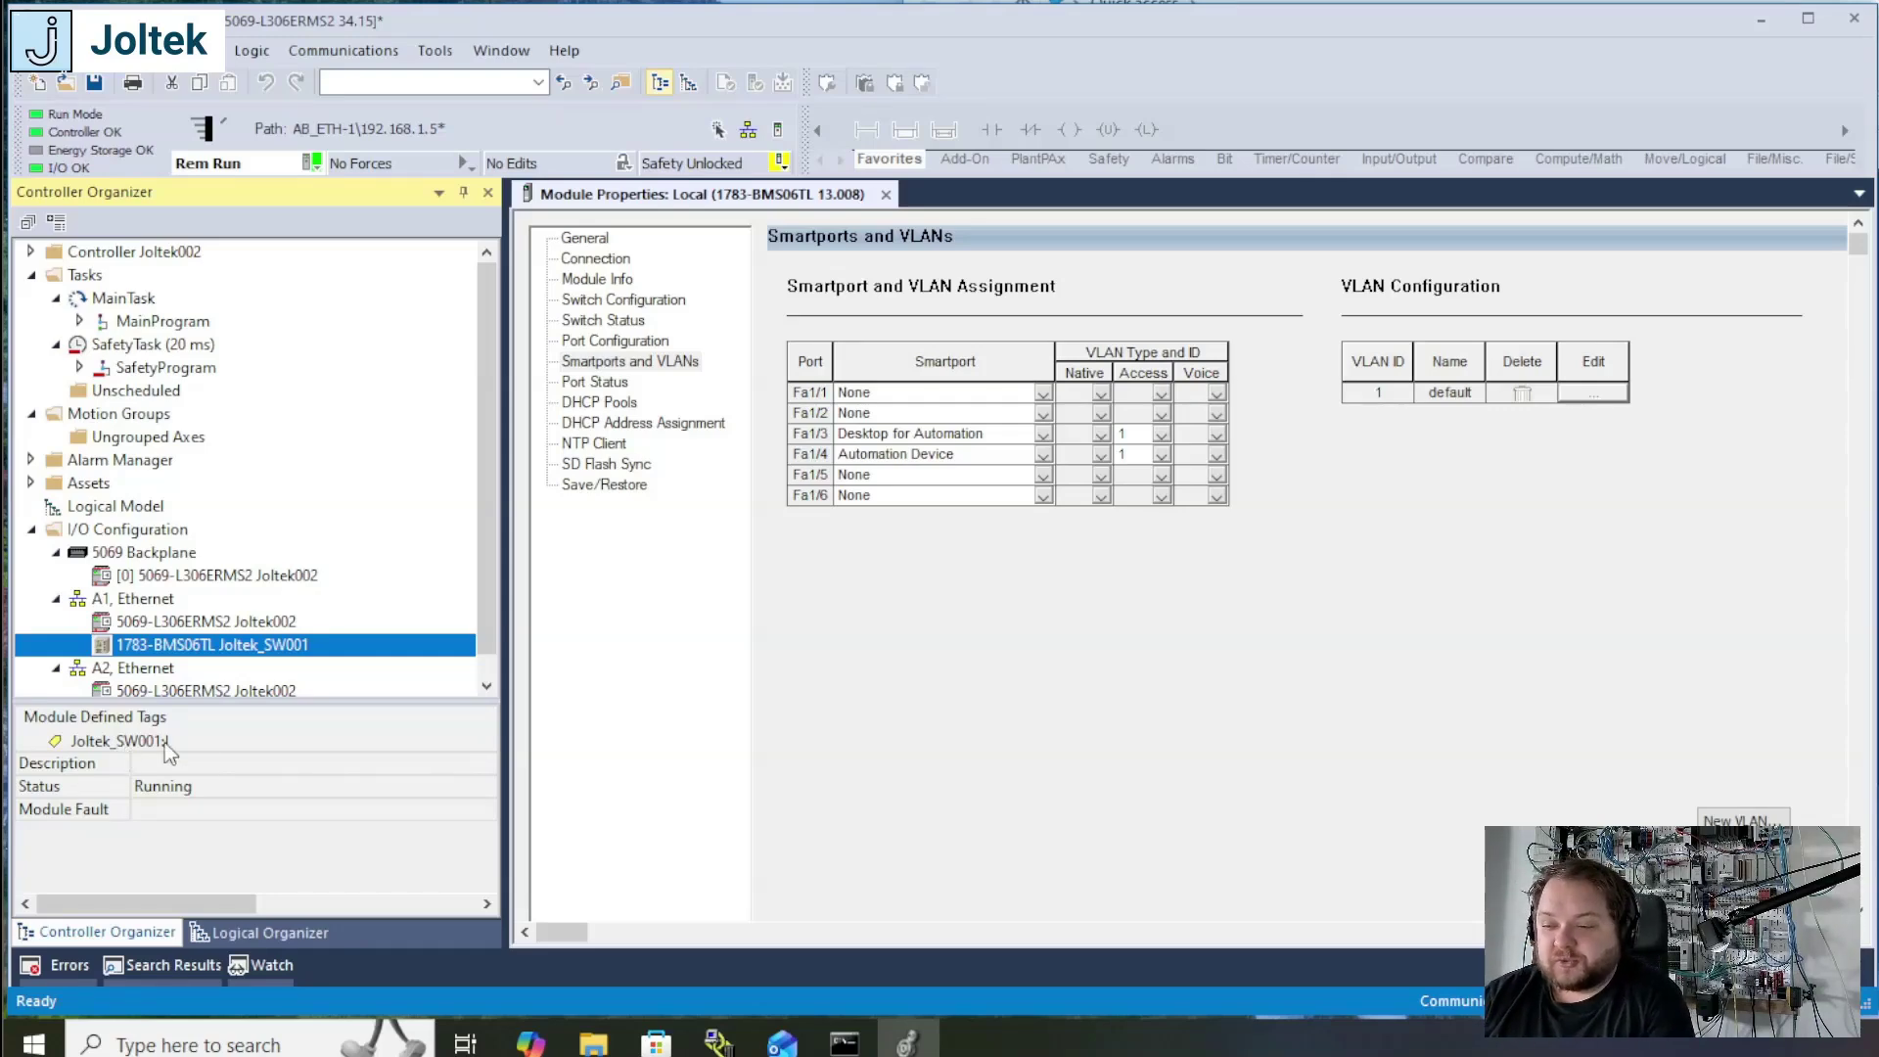
pyautogui.click(30, 252)
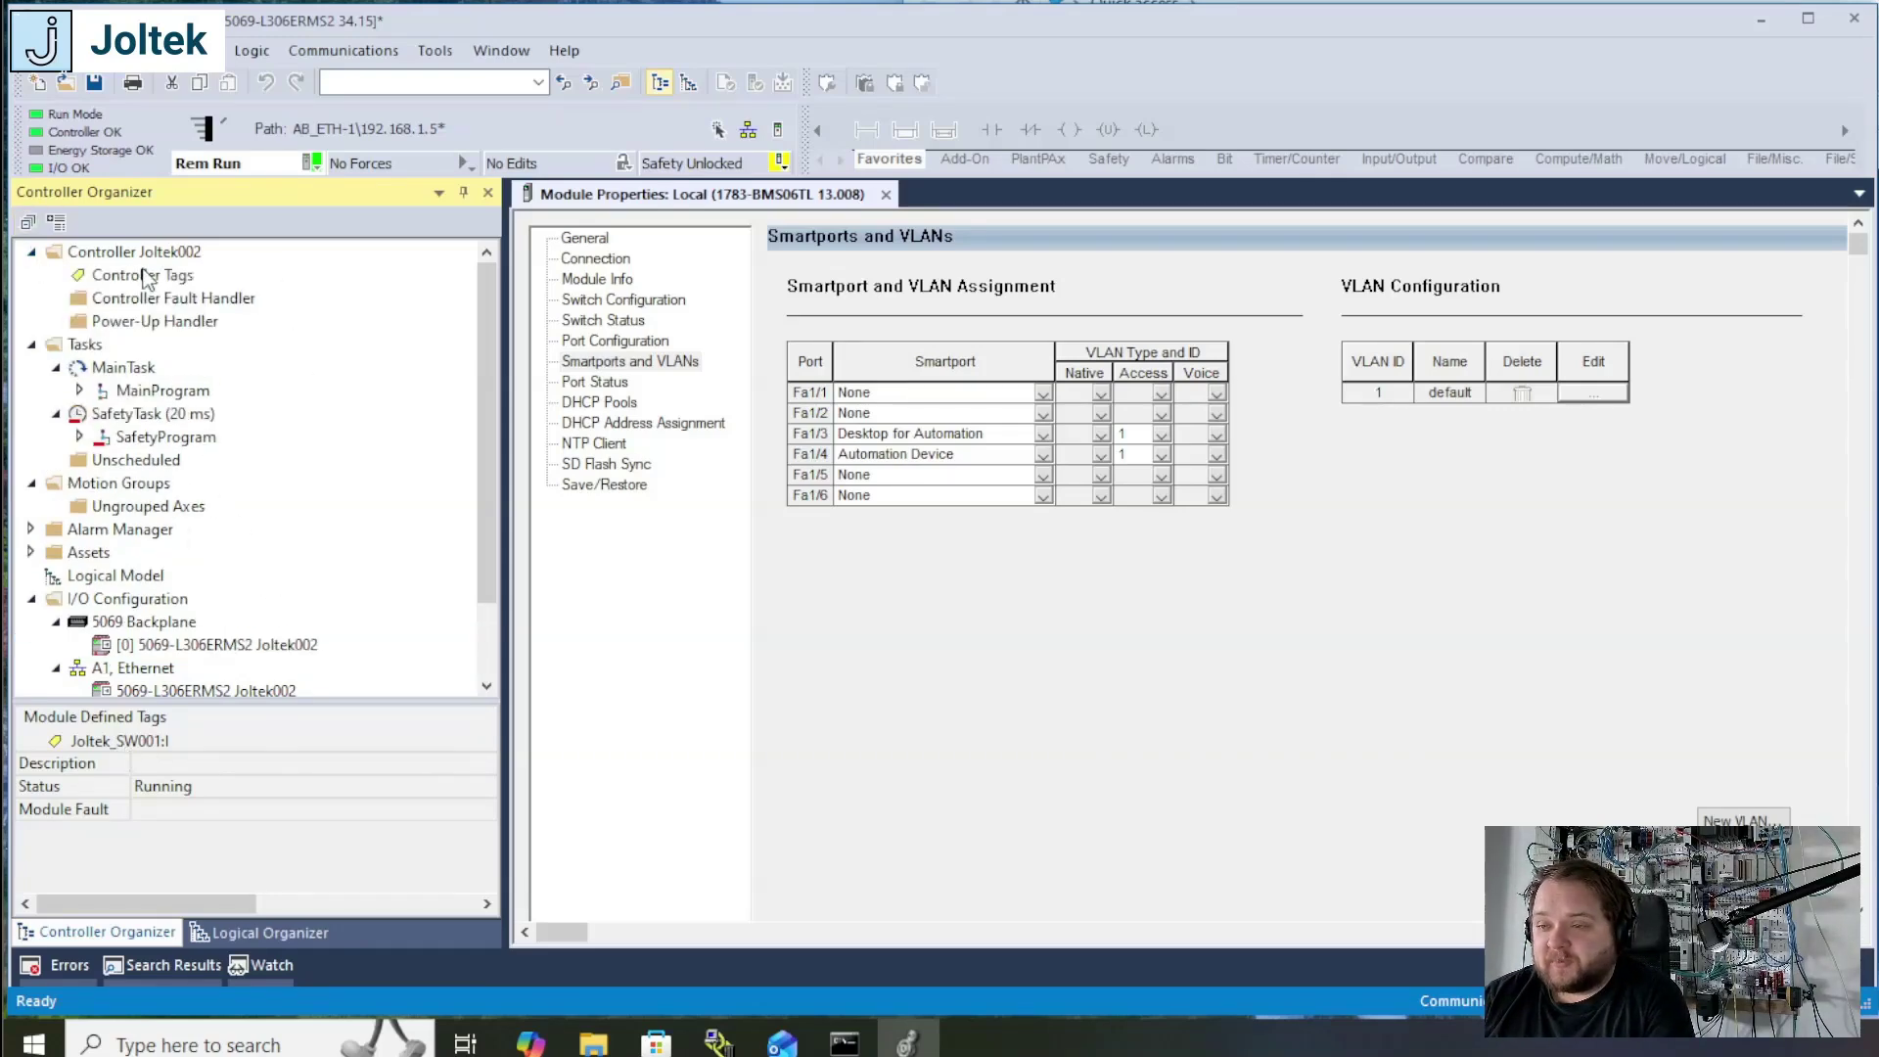
pyautogui.click(142, 275)
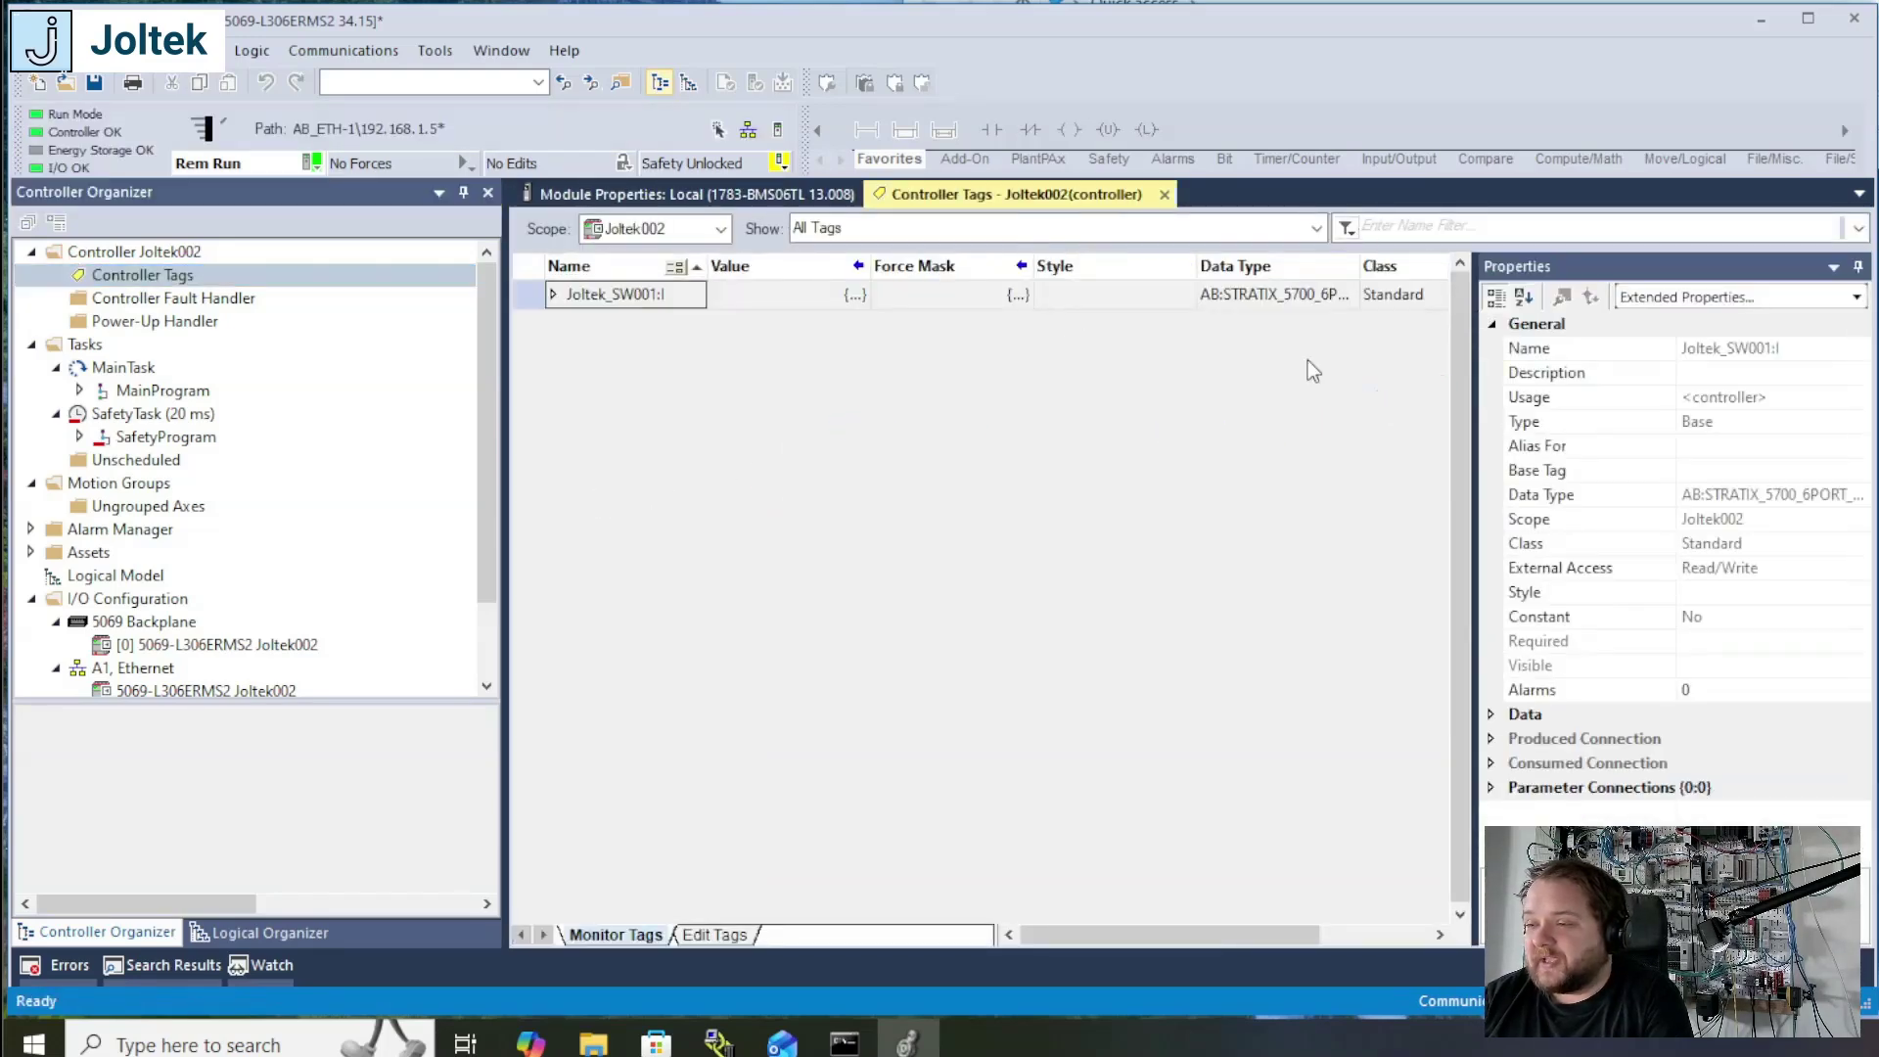
pyautogui.click(553, 295)
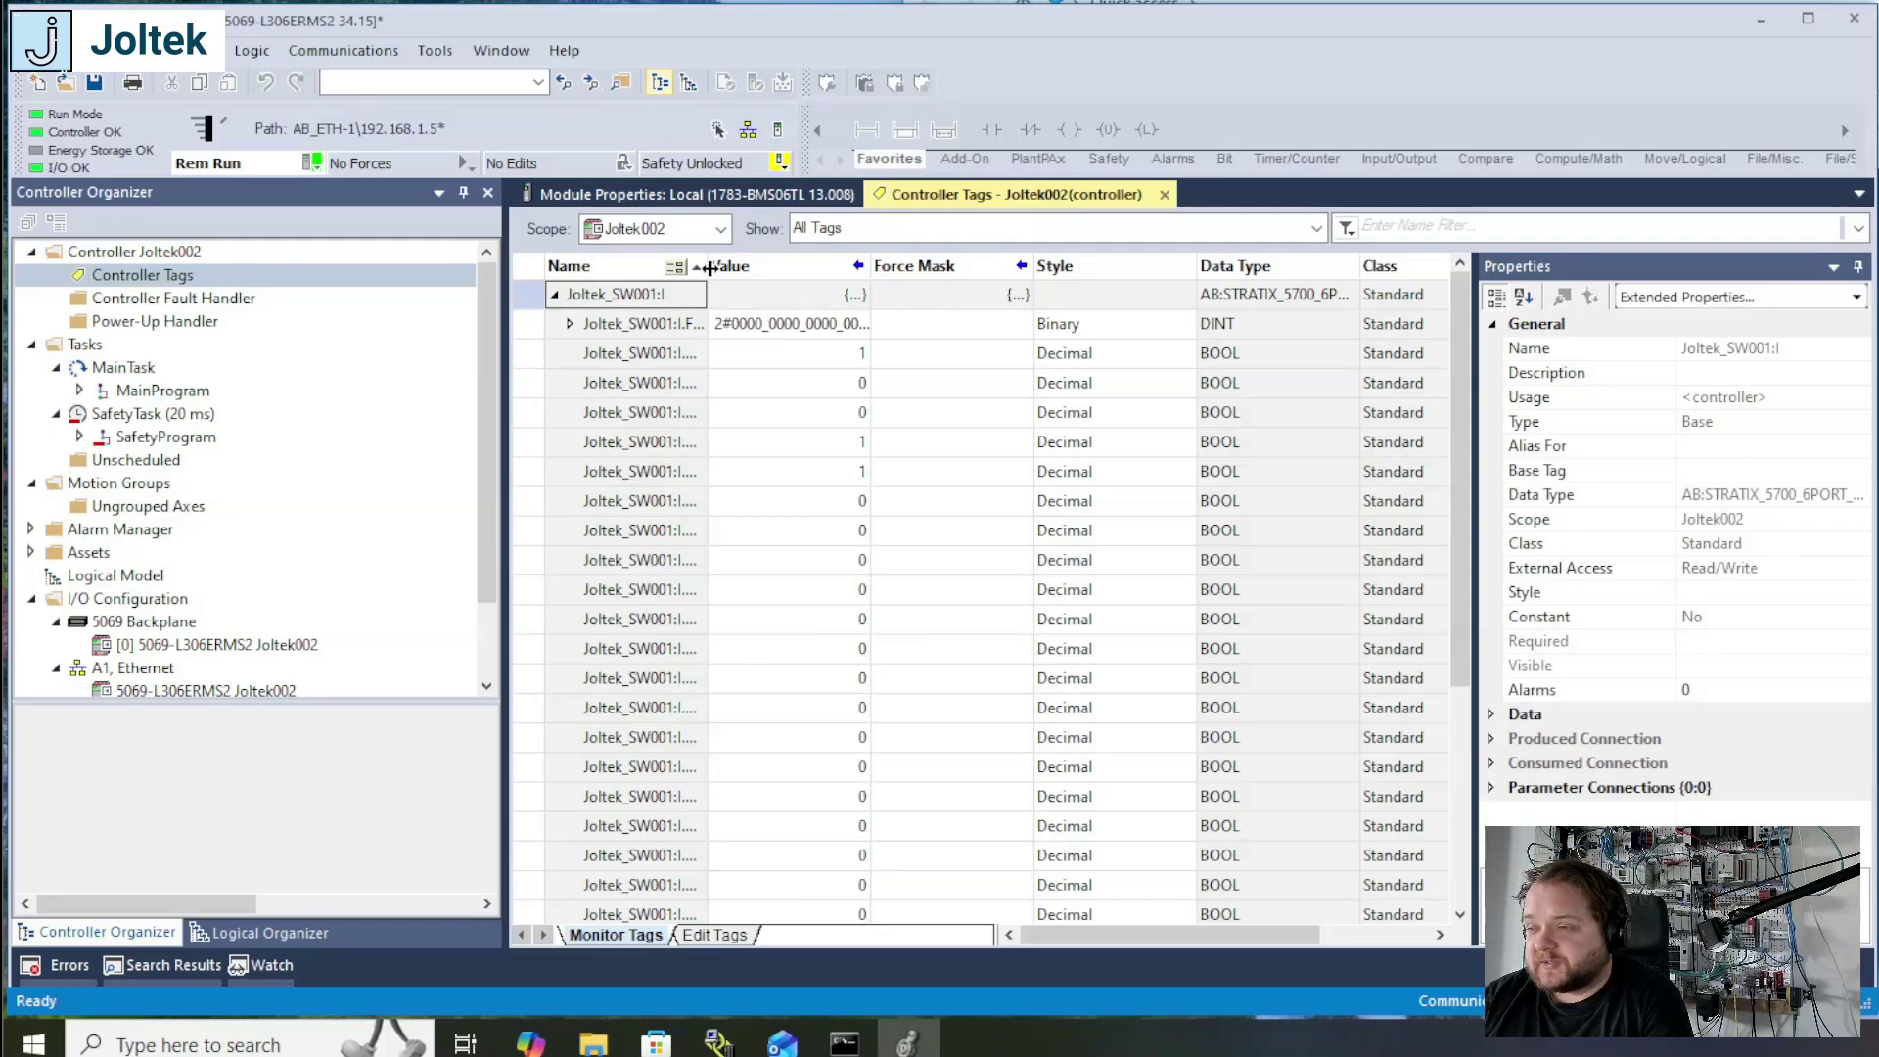
pyautogui.moveTo(706, 265); pyautogui.dragTo(879, 275)
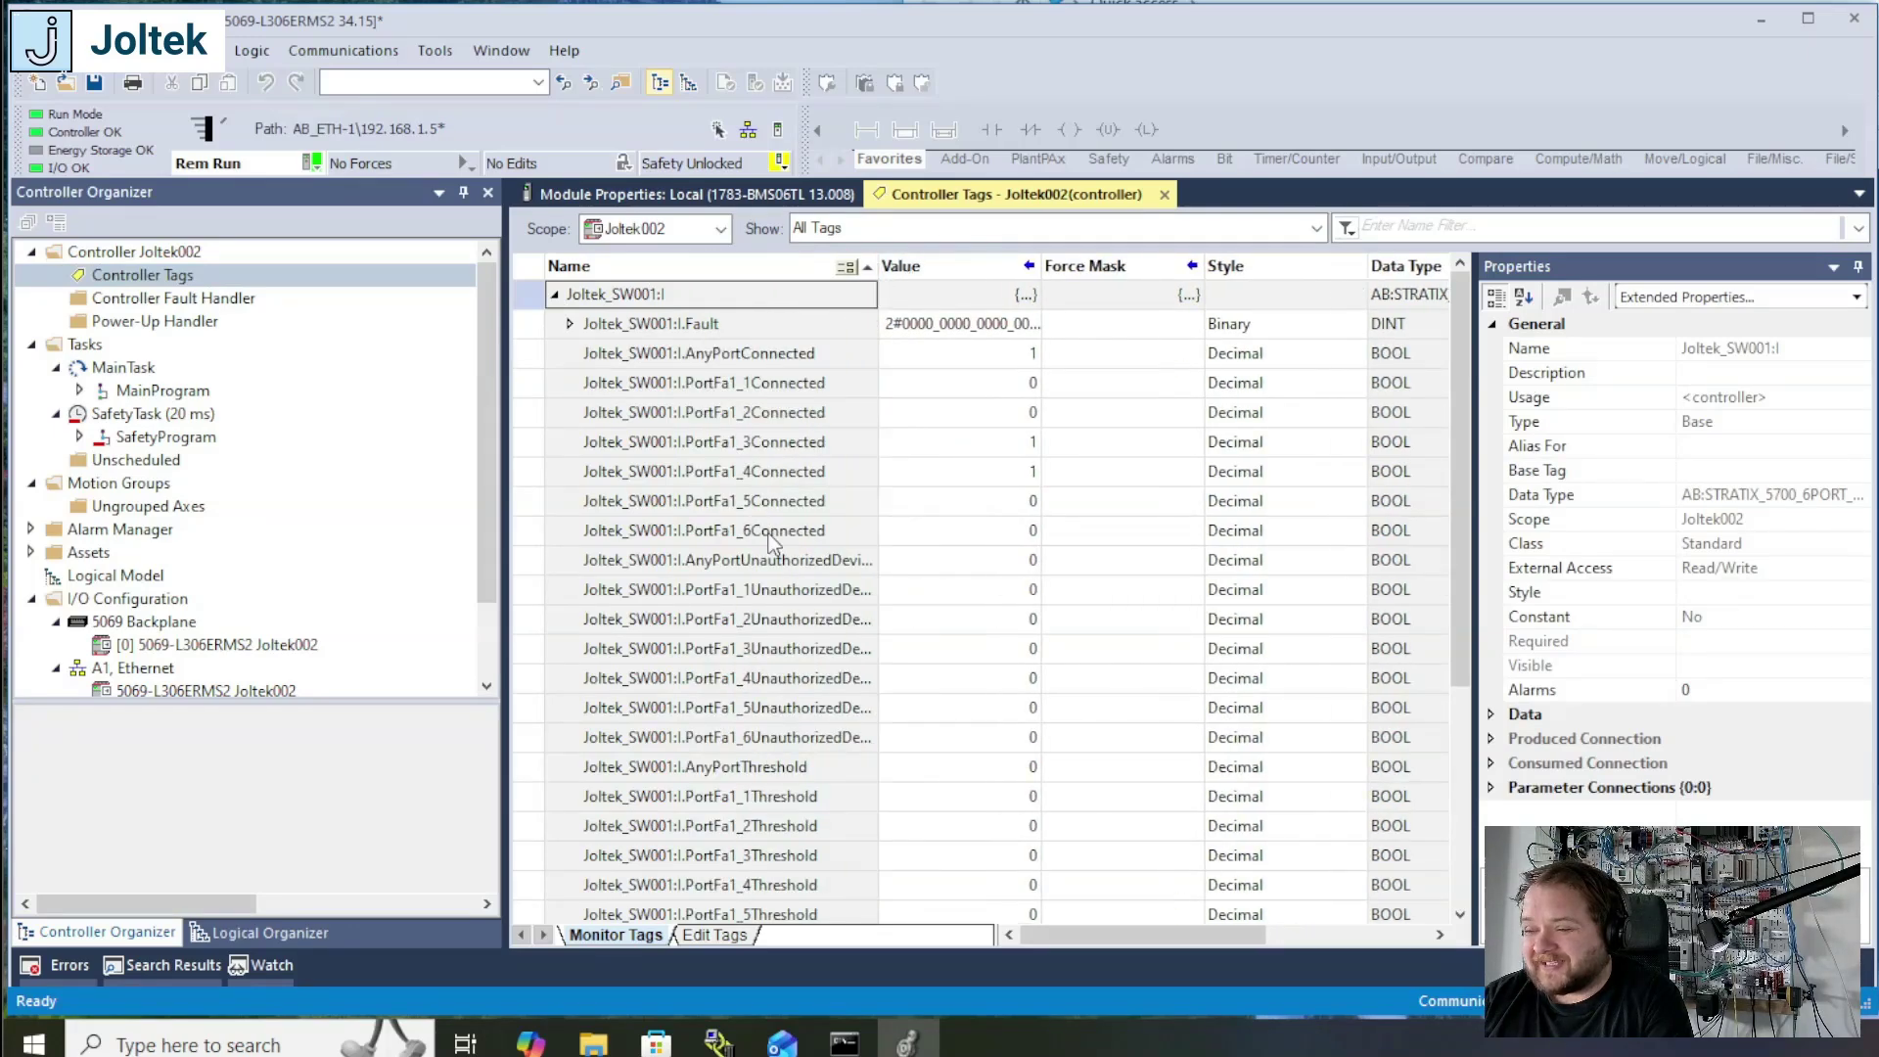
# Step: Examine the Joltek_SW001:I members for port connection, unauthorized device, threshold, utilization and alarm relay status
pyautogui.scroll(-2, 778, 541)
pyautogui.scroll(-3, 786, 545)
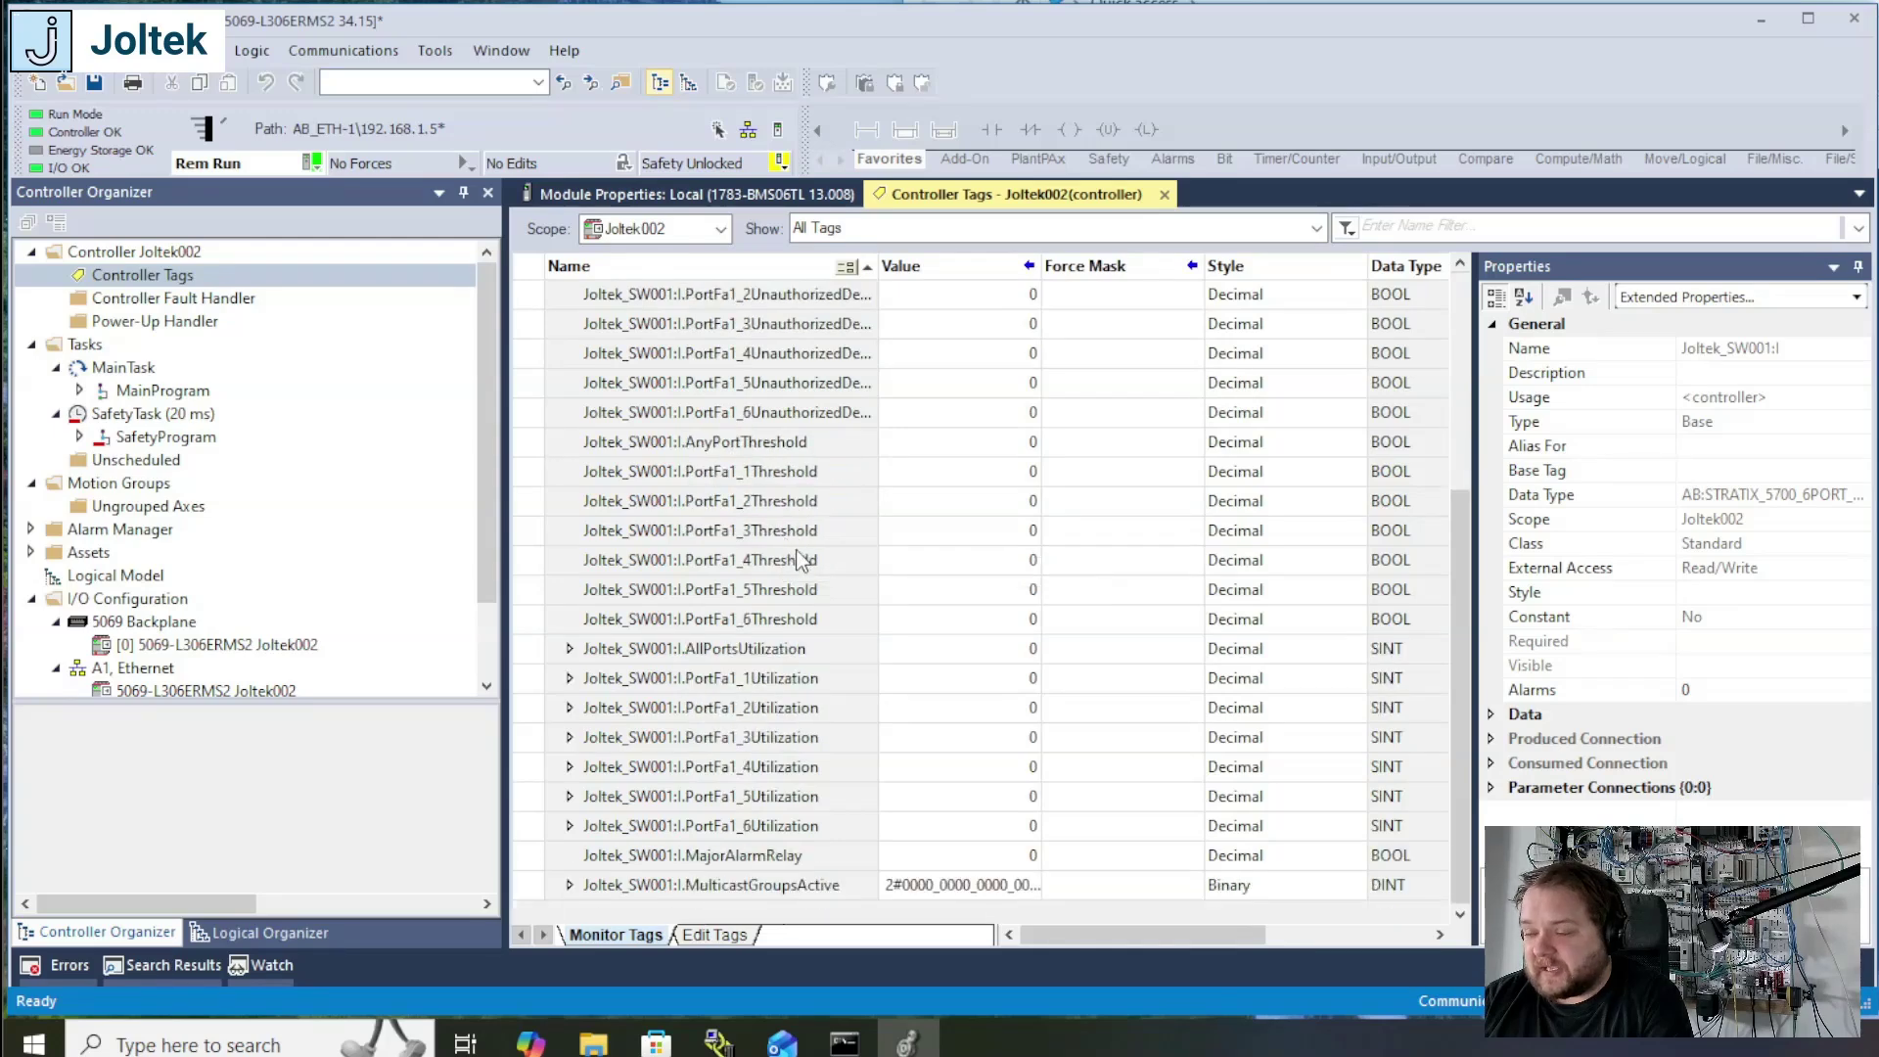
pyautogui.scroll(4, 809, 558)
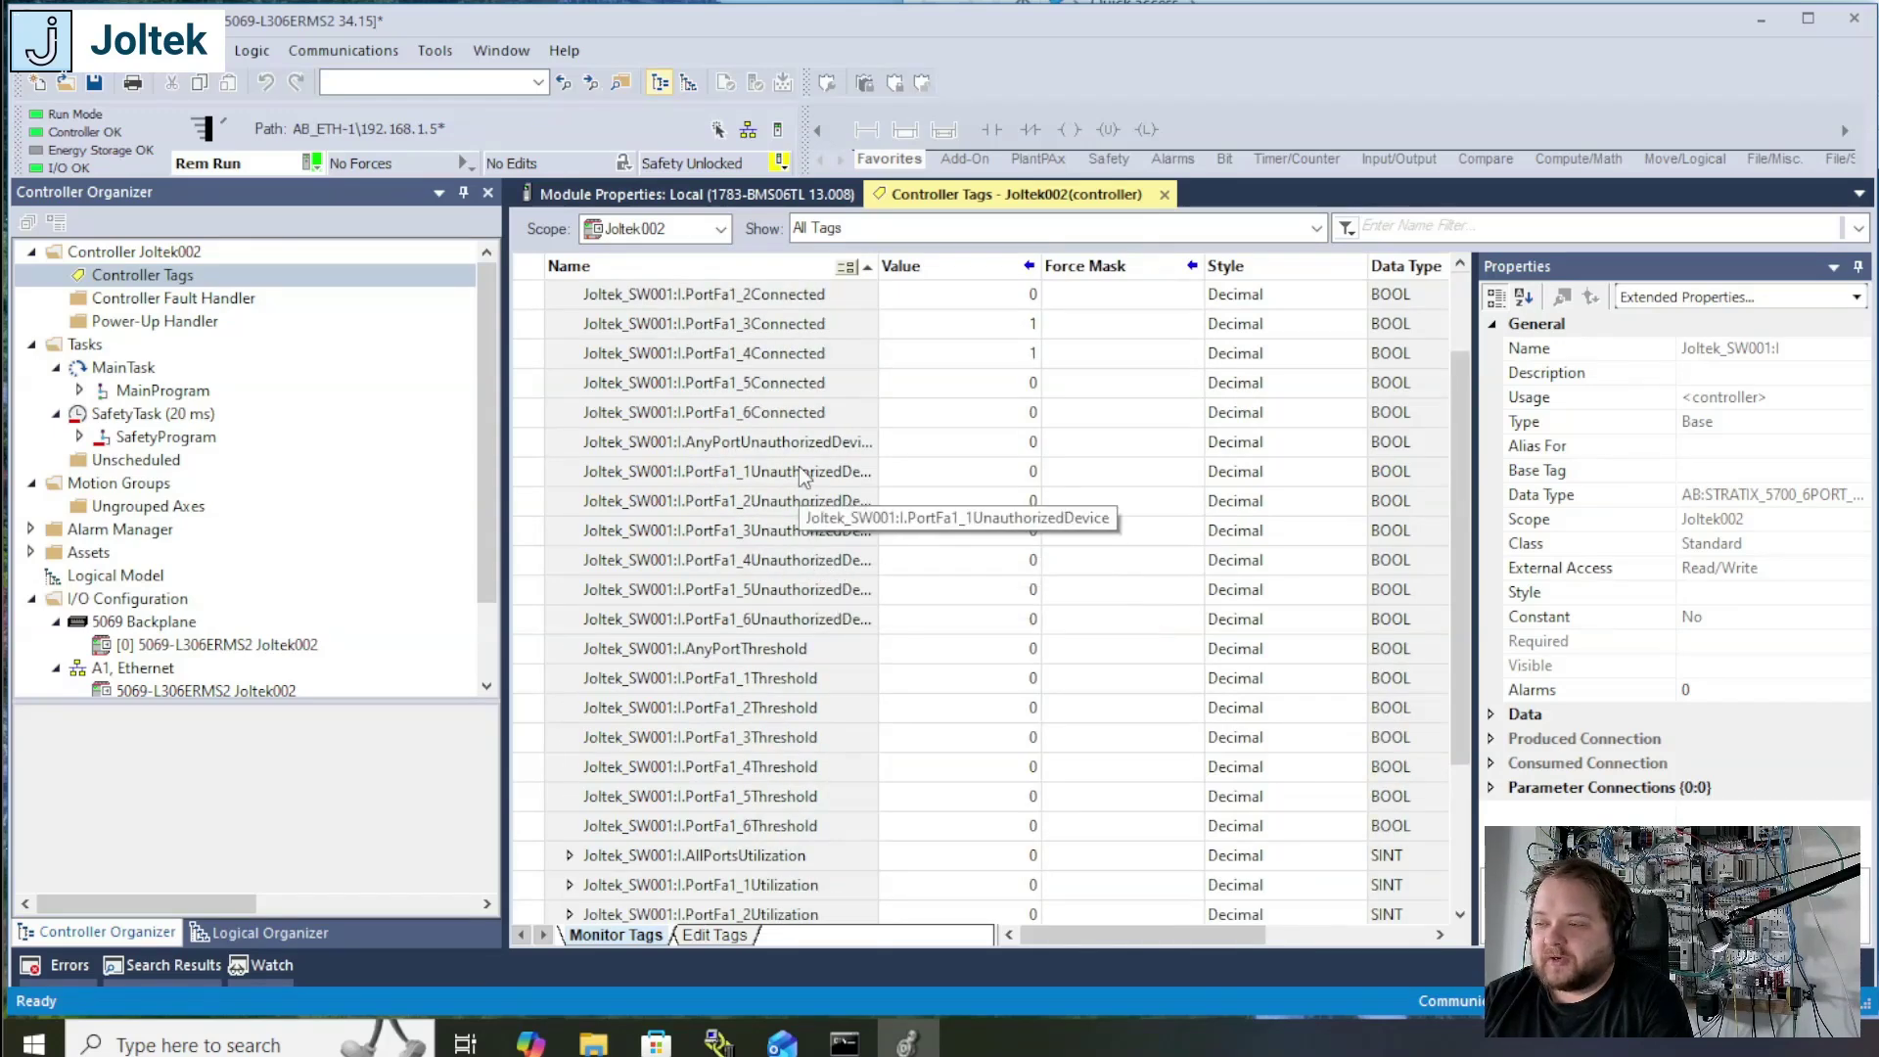
pyautogui.scroll(1, 822, 430)
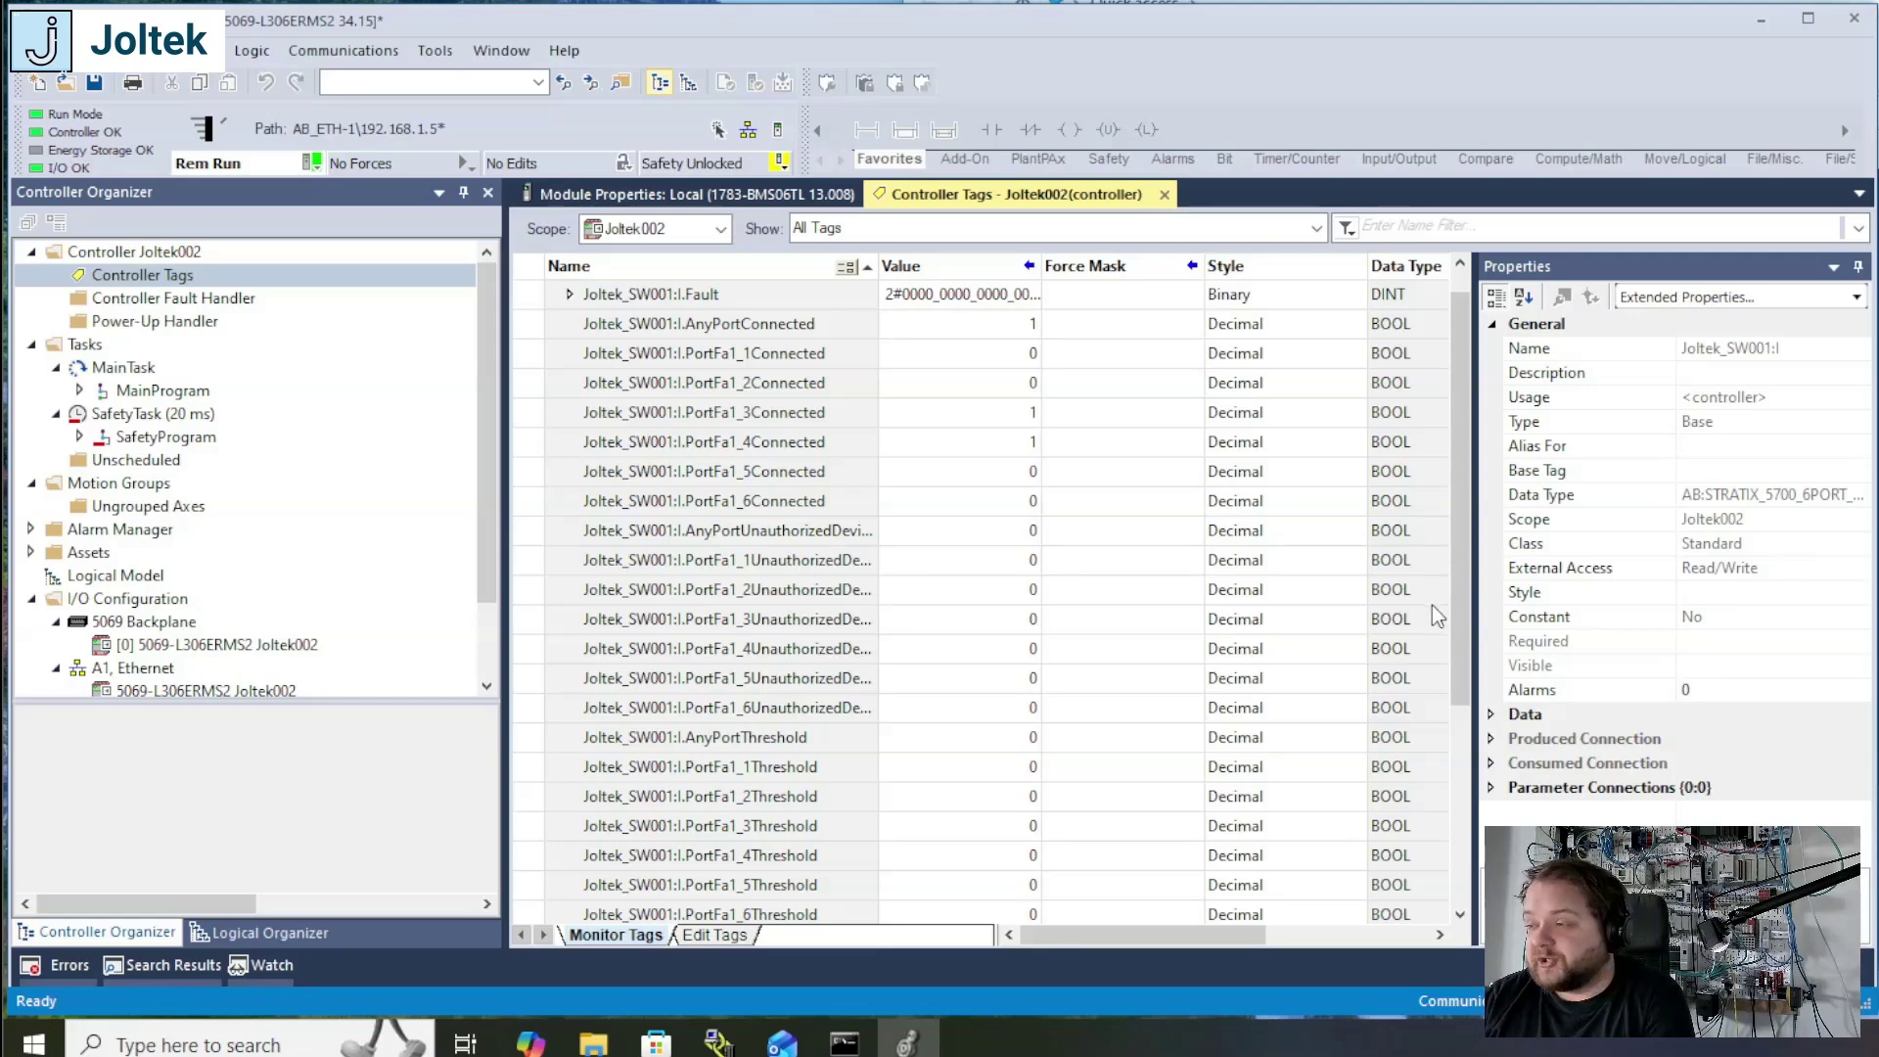
pyautogui.moveTo(1468, 607)
pyautogui.mouseDown()
pyautogui.moveTo(1472, 686)
pyautogui.moveTo(1473, 629)
pyautogui.mouseUp()
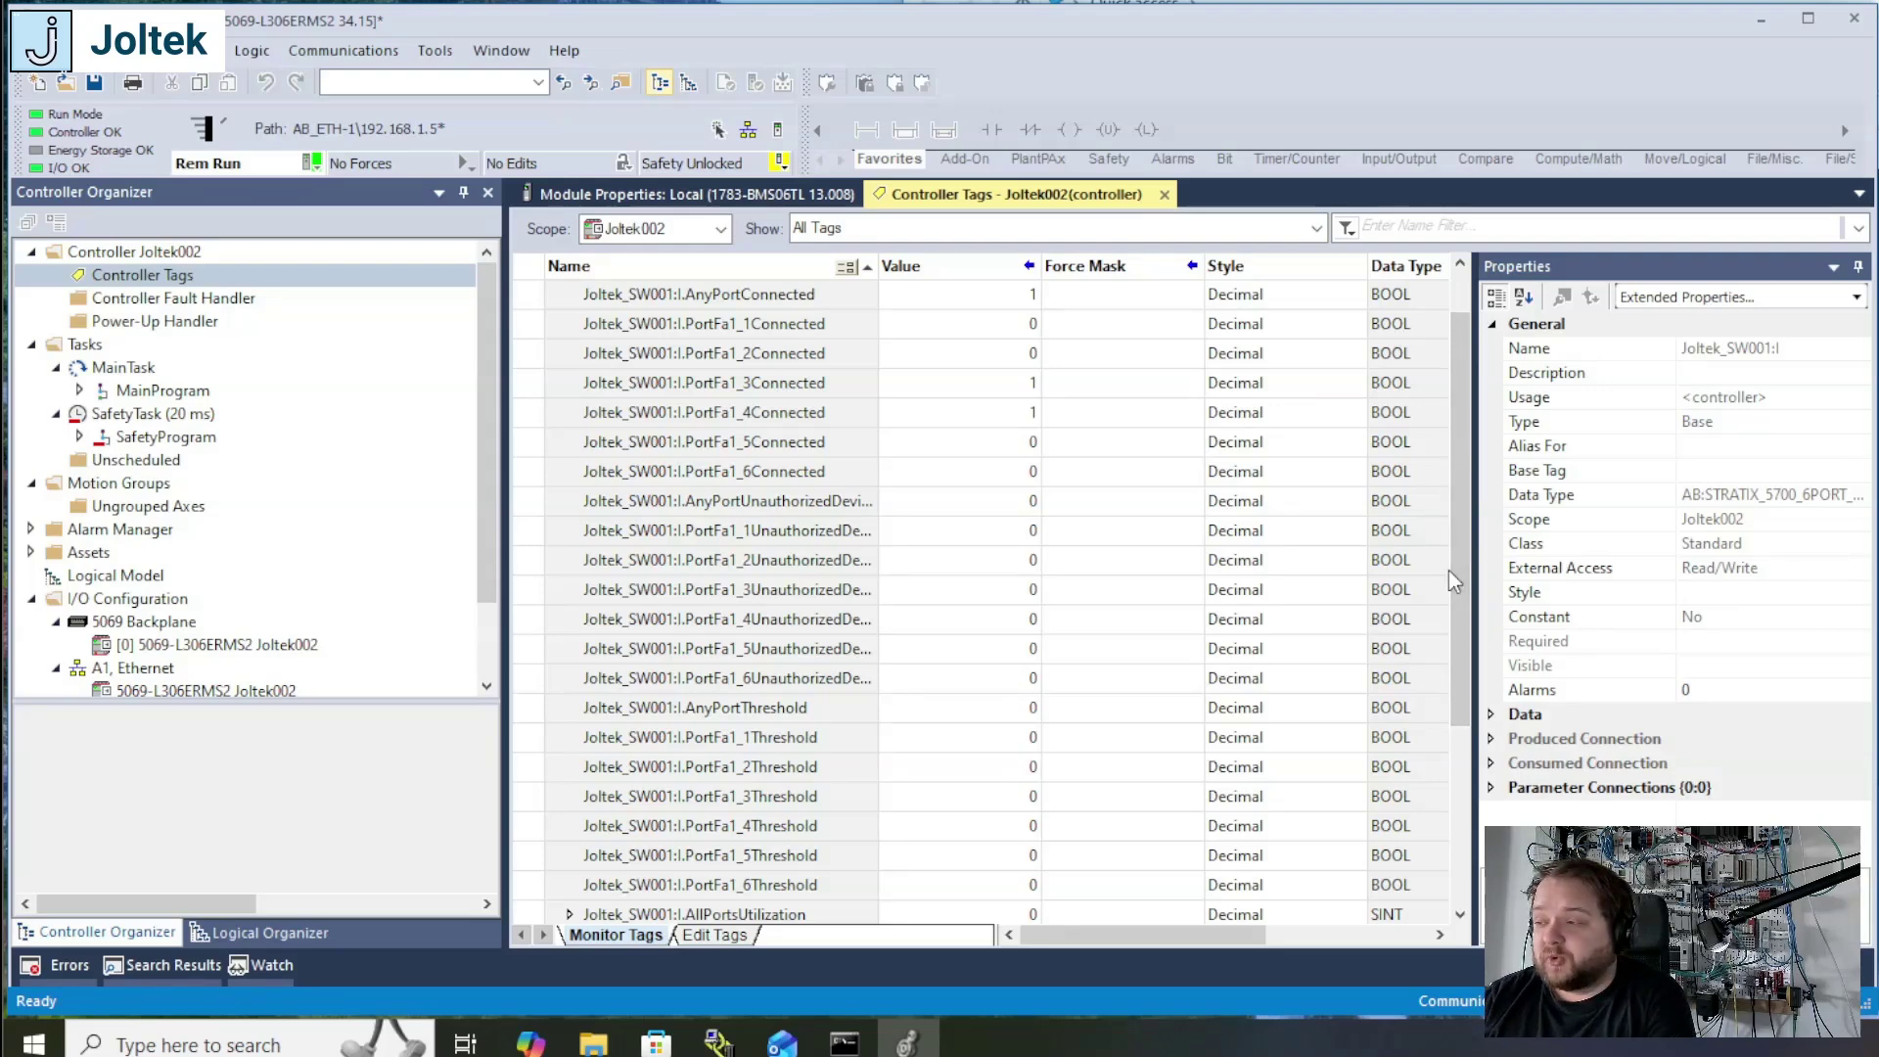
pyautogui.moveTo(1458, 568); pyautogui.dragTo(1465, 525)
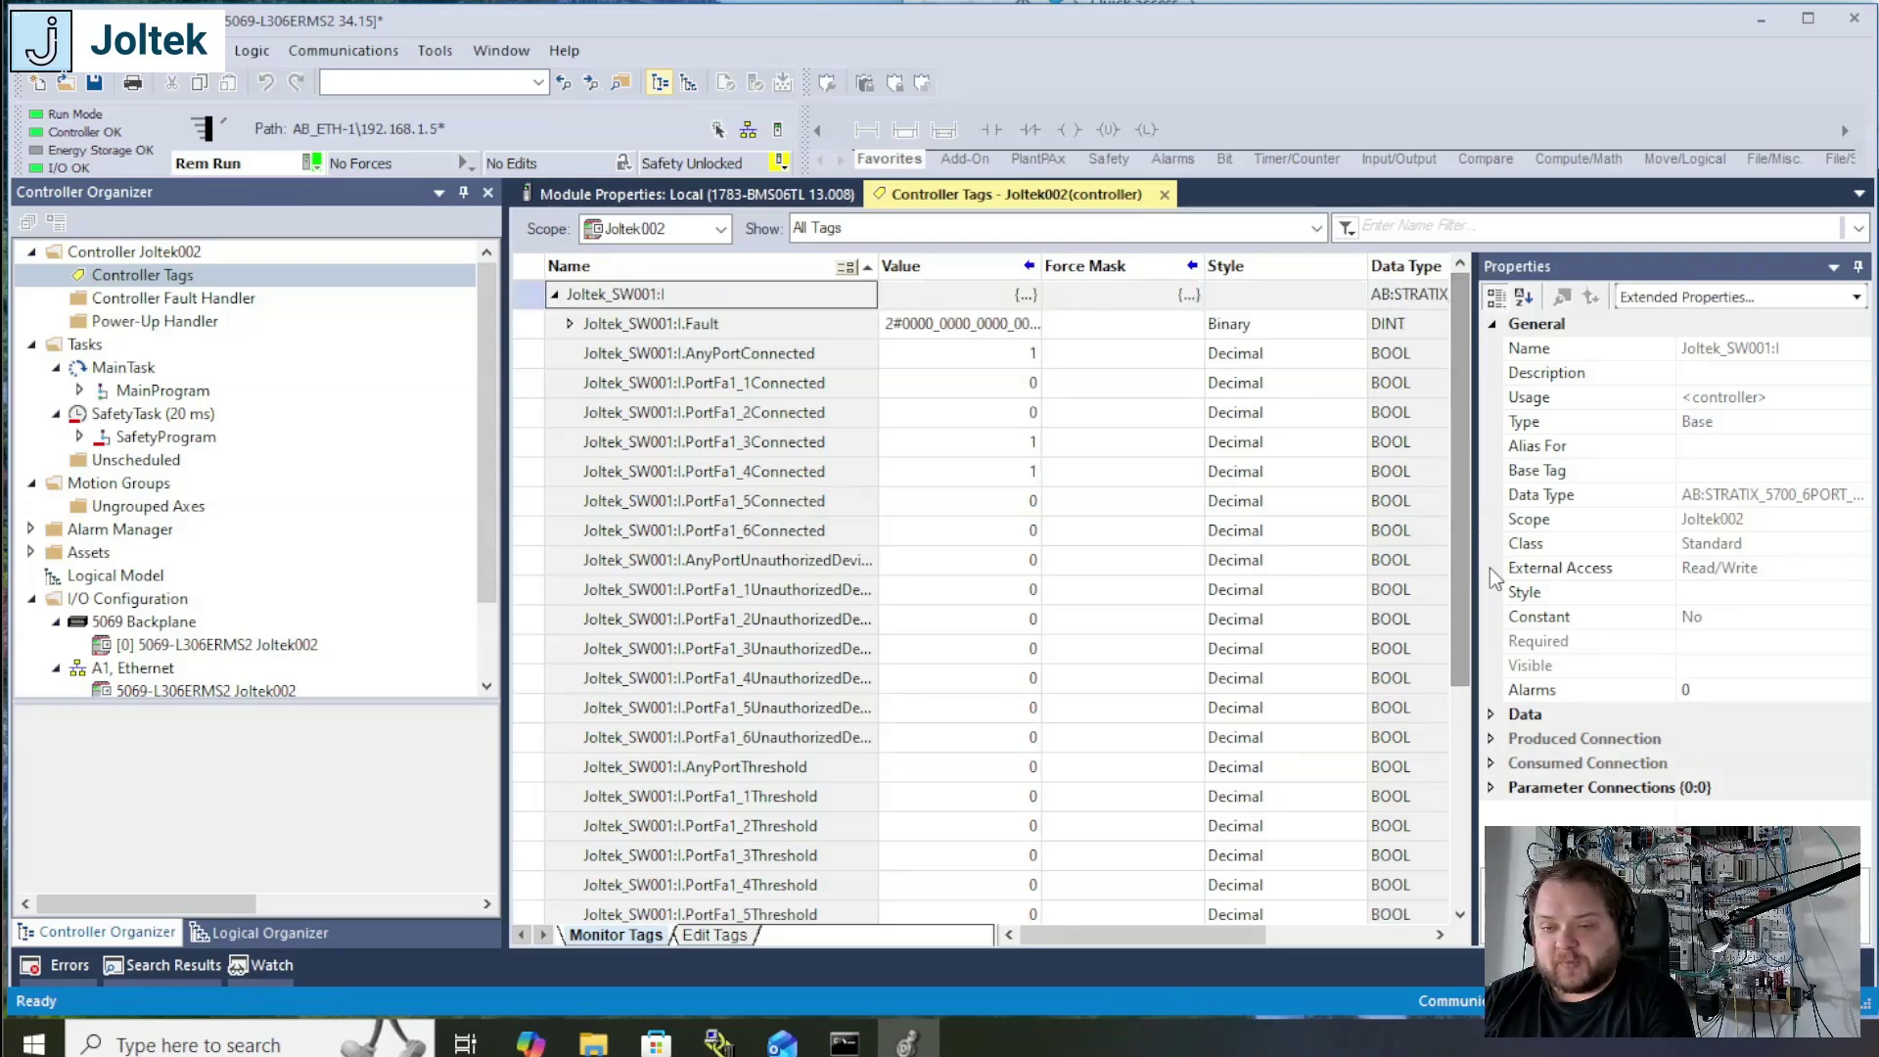